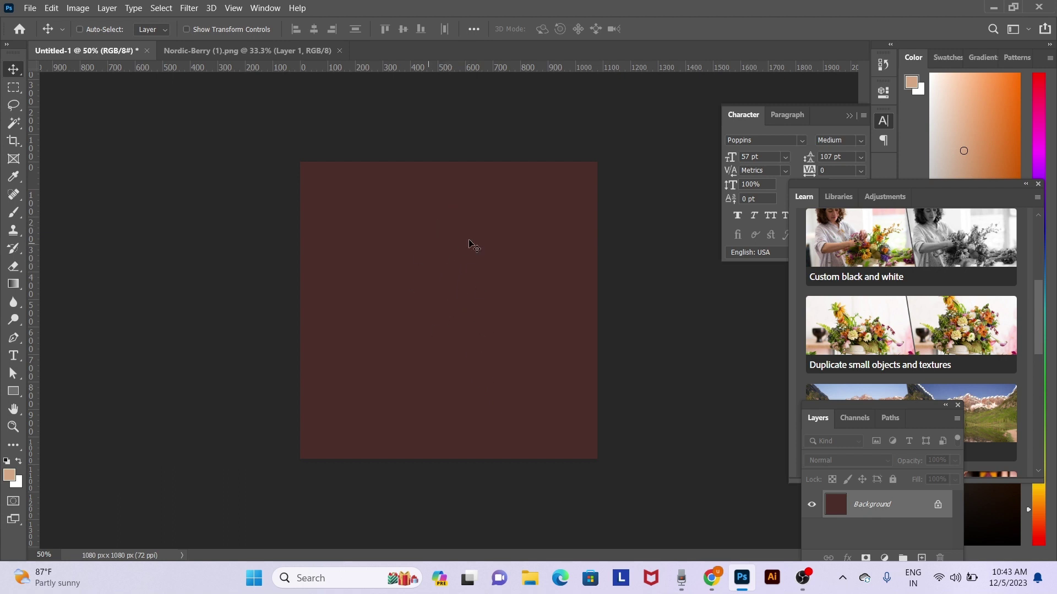
Fill the 1080×1080 Background layer with plain white instead of dark brown
{"action": "key", "text": "ctrl"}
{"action": "key", "text": "alt+BackSpace"}
{"action": "key", "text": "ctrl+z"}
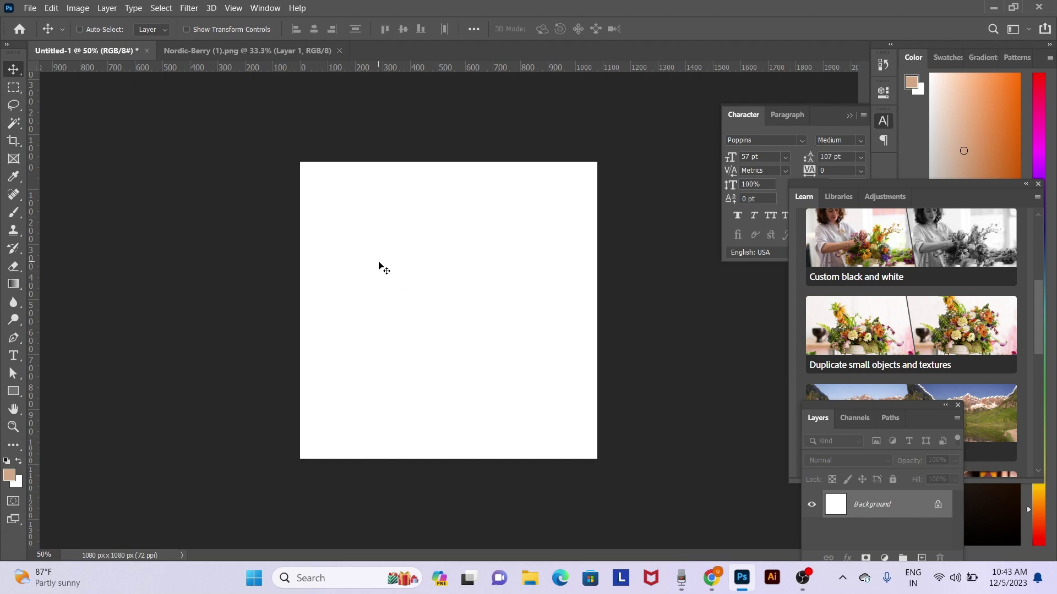
Open Nordic-Berry (1).png and drag the popsicle onto the Untitled-1 square canvas
{"action": "key", "text": "ctrl+o"}
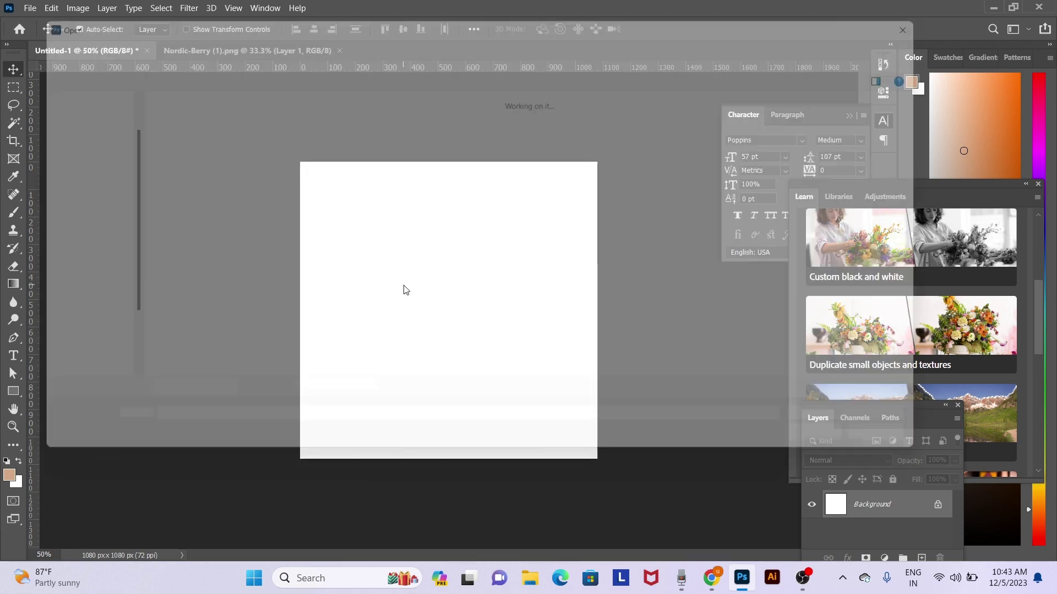
{"action": "double_click", "coordinate": [408, 129]}
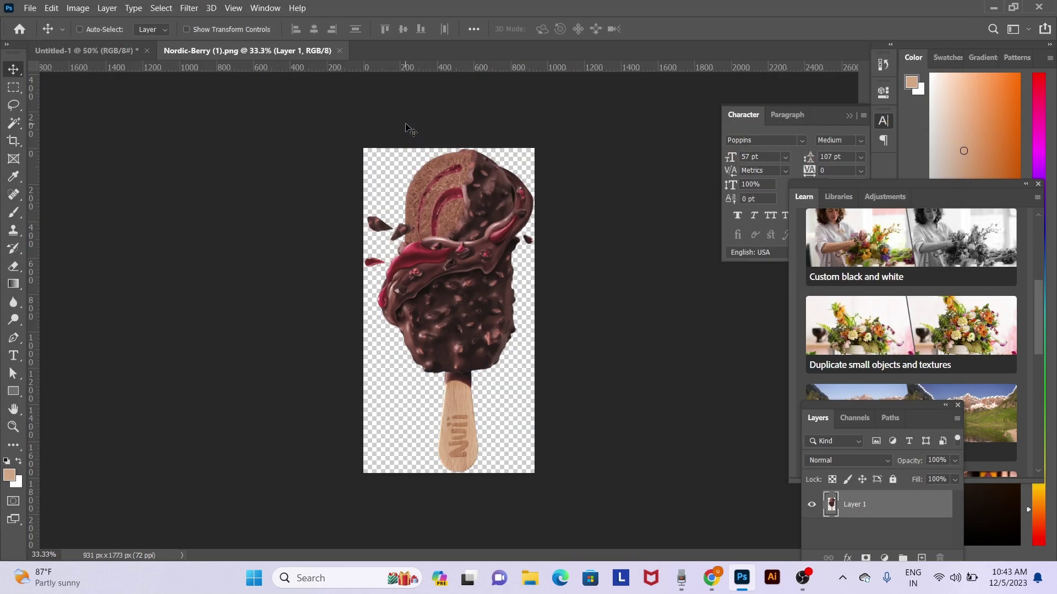
{"action": "left_click_drag", "start_coordinate": [466, 246], "coordinate": [99, 53]}
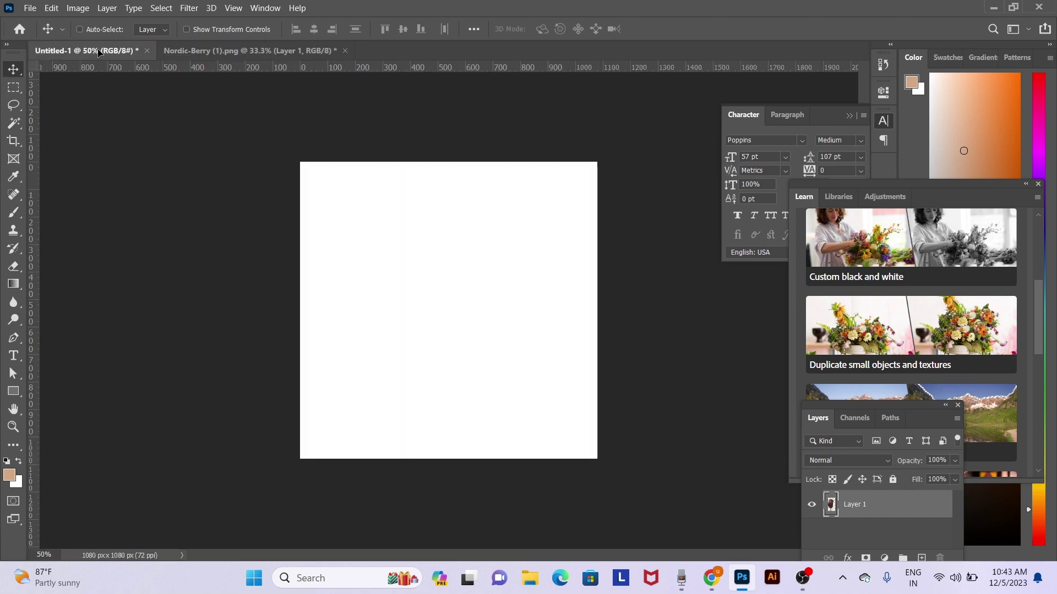
{"action": "left_click_drag", "start_coordinate": [99, 52], "coordinate": [440, 278]}
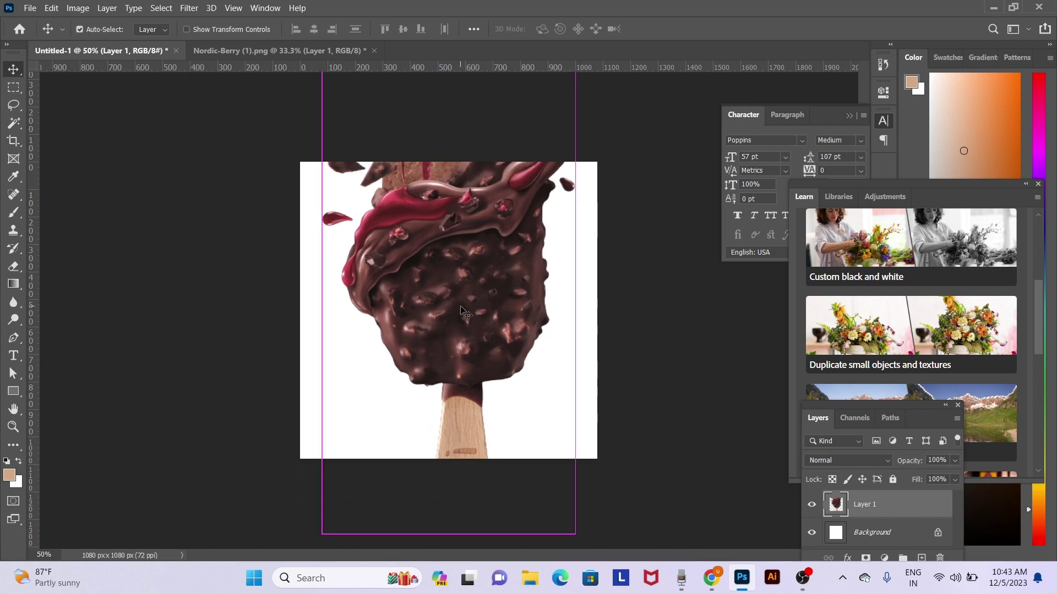
Scale the popsicle to about 50%, tilt it, move it right and down, and duplicate it
{"action": "key", "text": "ctrl+t"}
{"action": "mouse_move", "coordinate": [577, 302]}
{"action": "left_mouse_down"}
{"action": "mouse_move", "coordinate": [468, 264]}
{"action": "mouse_move", "coordinate": [491, 201]}
{"action": "left_mouse_up"}
{"action": "left_click_drag", "start_coordinate": [411, 282], "coordinate": [468, 309]}
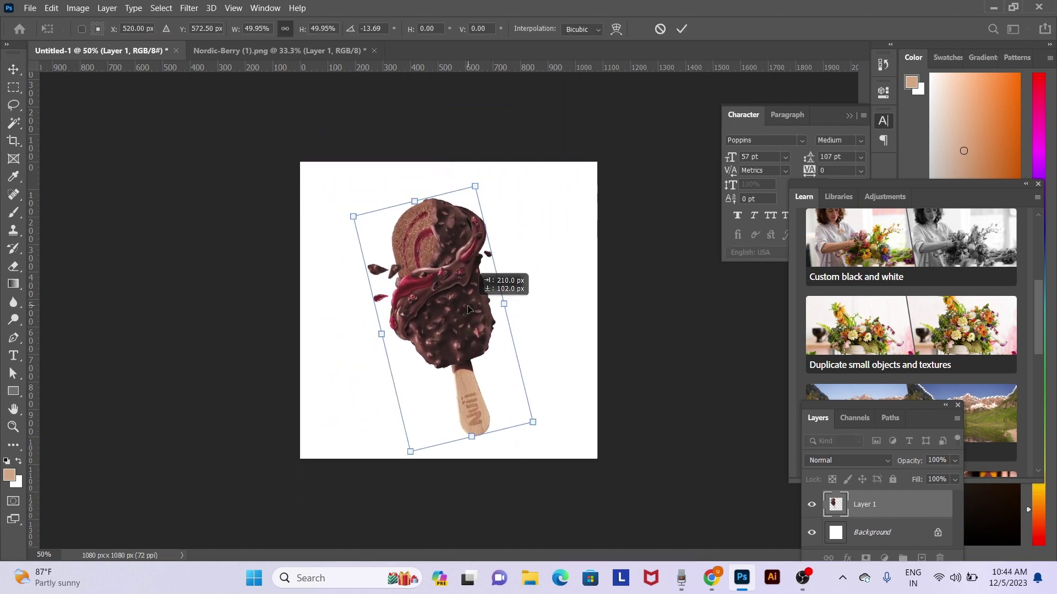
{"action": "key", "text": "Return"}
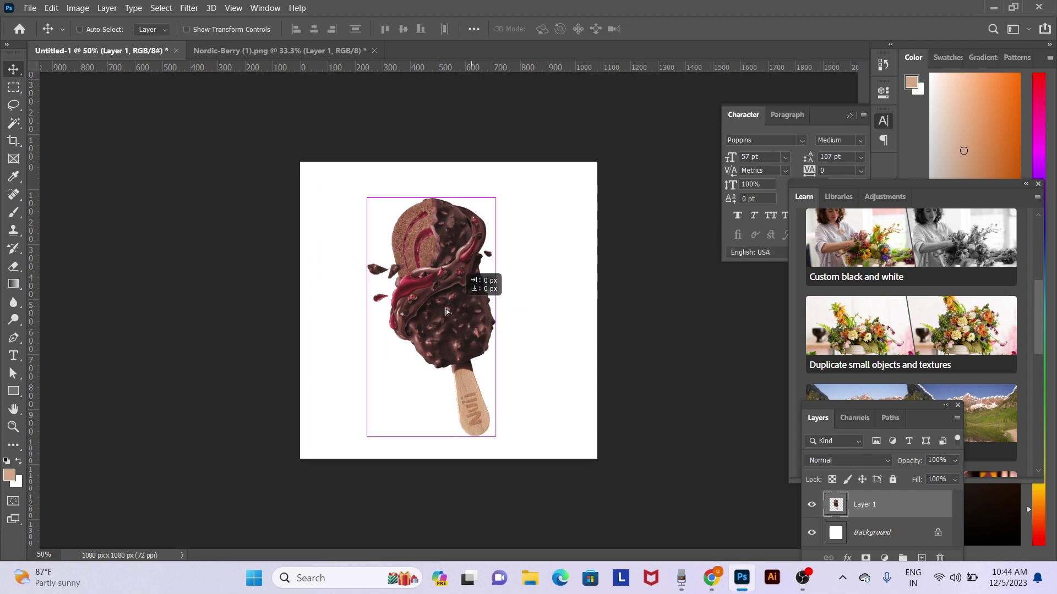
{"action": "left_click_drag", "start_coordinate": [484, 278], "coordinate": [437, 292]}
Enlarge the popsicle copy to about 135% and align it with the canvas top
{"action": "key", "text": "ctrl+t"}
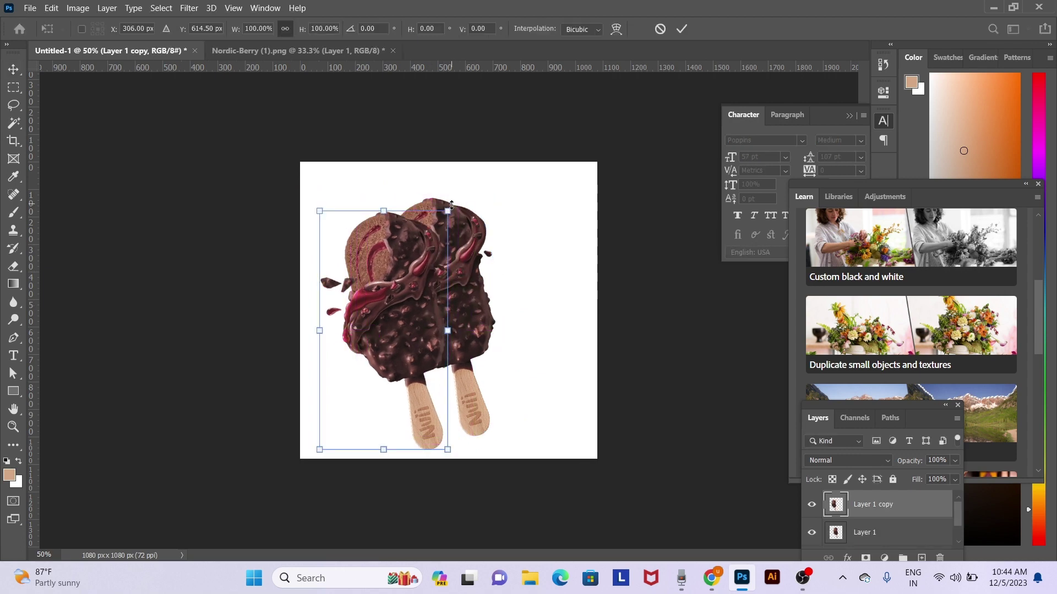
{"action": "left_click_drag", "start_coordinate": [452, 204], "coordinate": [498, 126]}
{"action": "left_click_drag", "start_coordinate": [460, 243], "coordinate": [455, 279]}
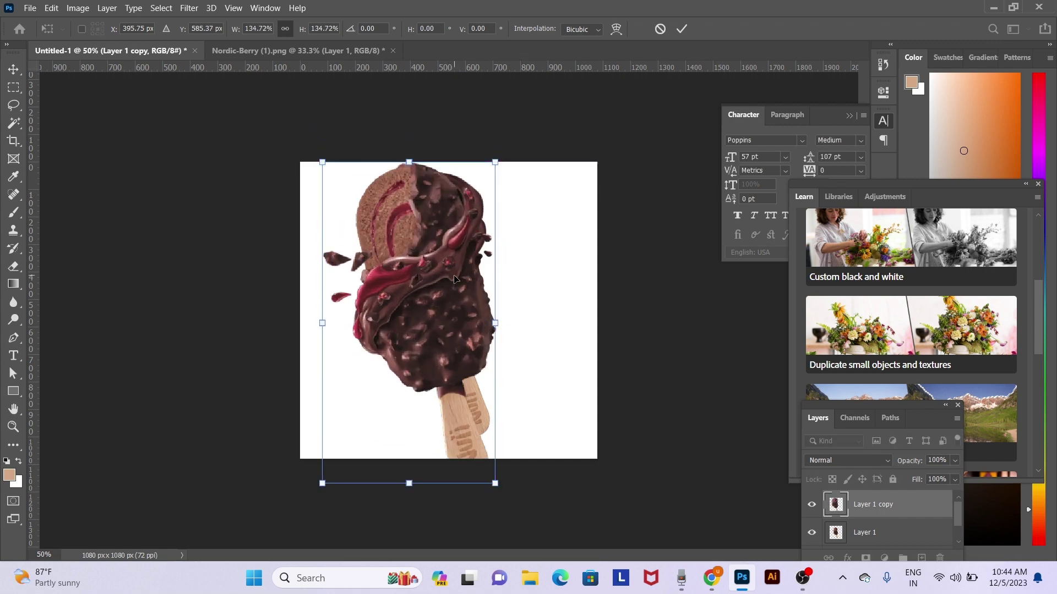
{"action": "key", "text": "Return"}
Discard a previewed Gaussian Blur and brighten the copy with Levels white input 189
{"action": "left_click", "coordinate": [188, 8]}
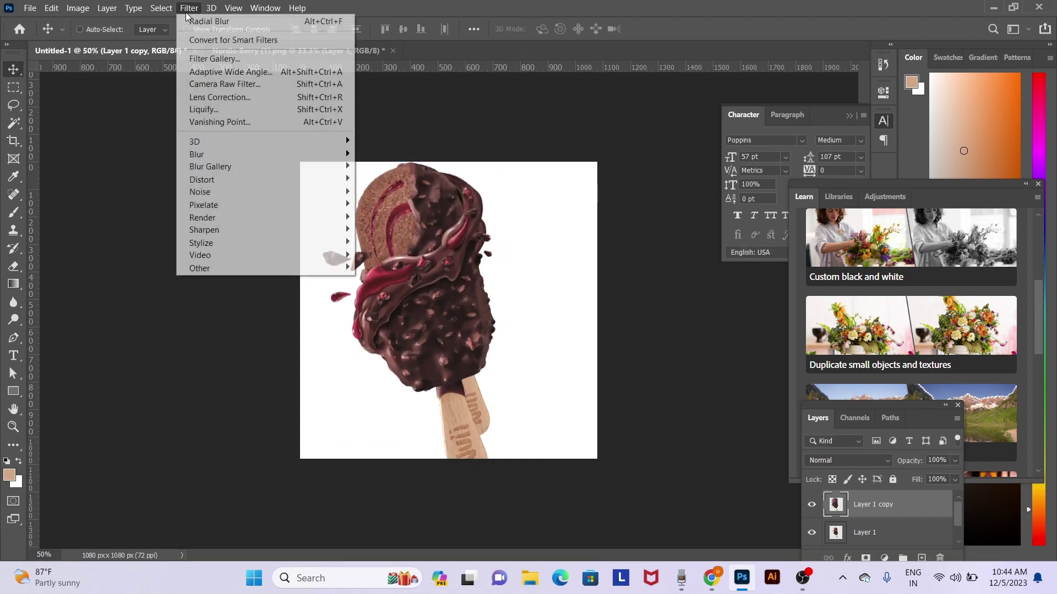
{"action": "mouse_move", "coordinate": [197, 154]}
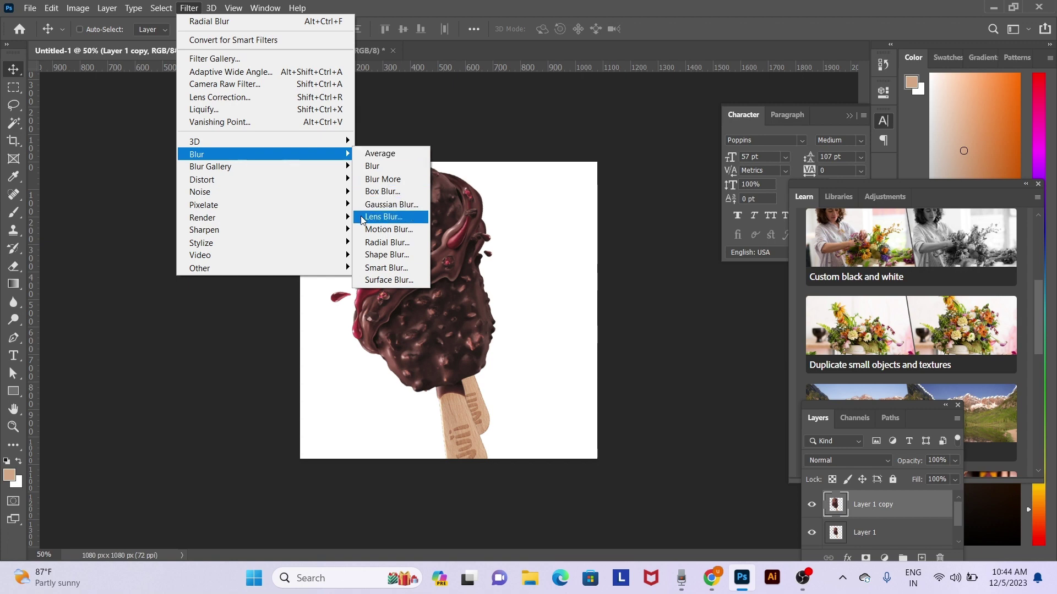
{"action": "left_click", "coordinate": [389, 204]}
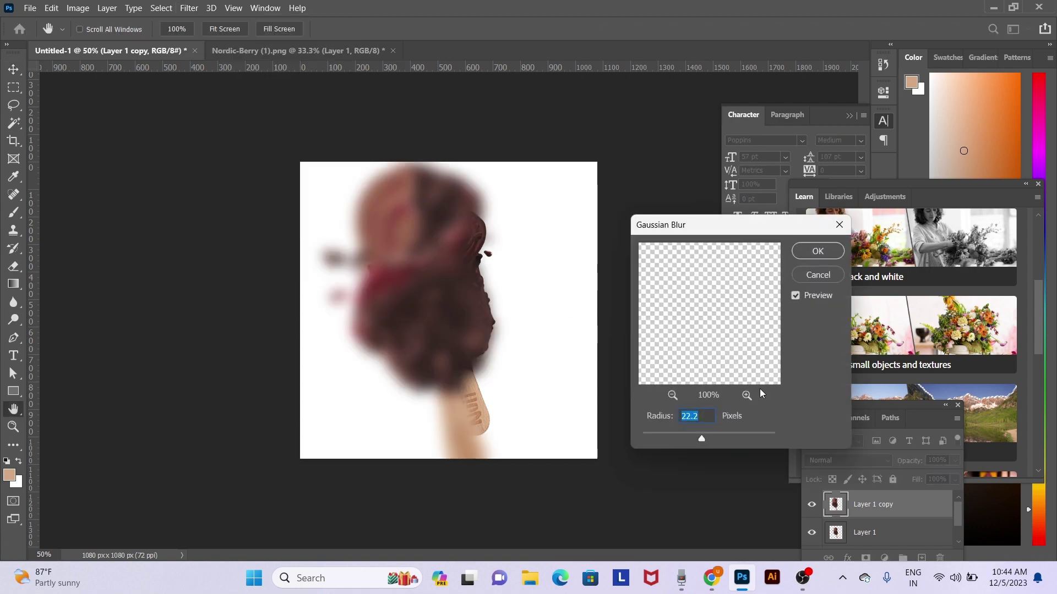
{"action": "left_click", "coordinate": [818, 274]}
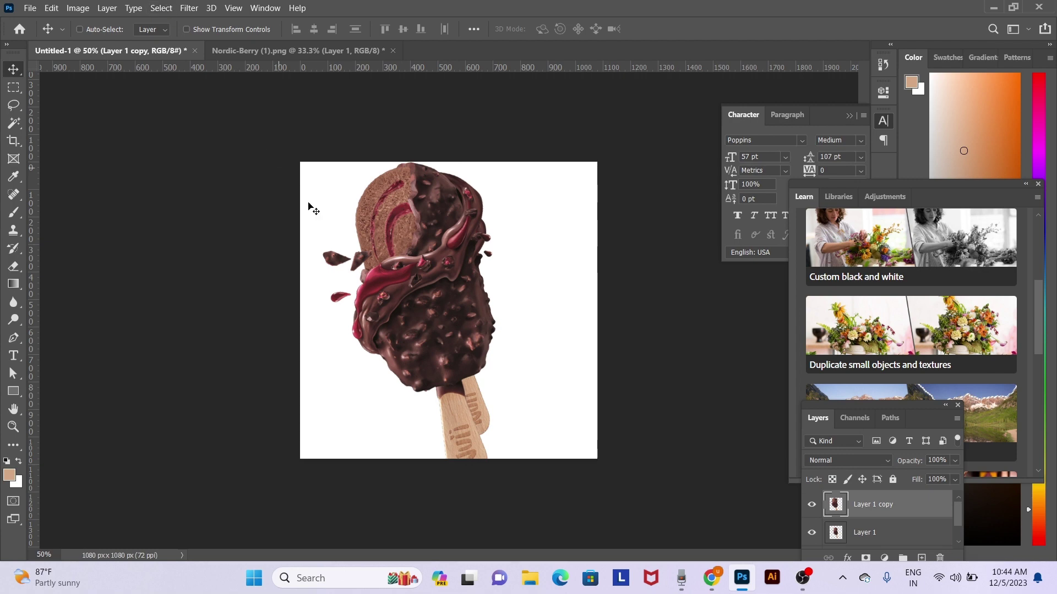
{"action": "key", "text": "ctrl+l"}
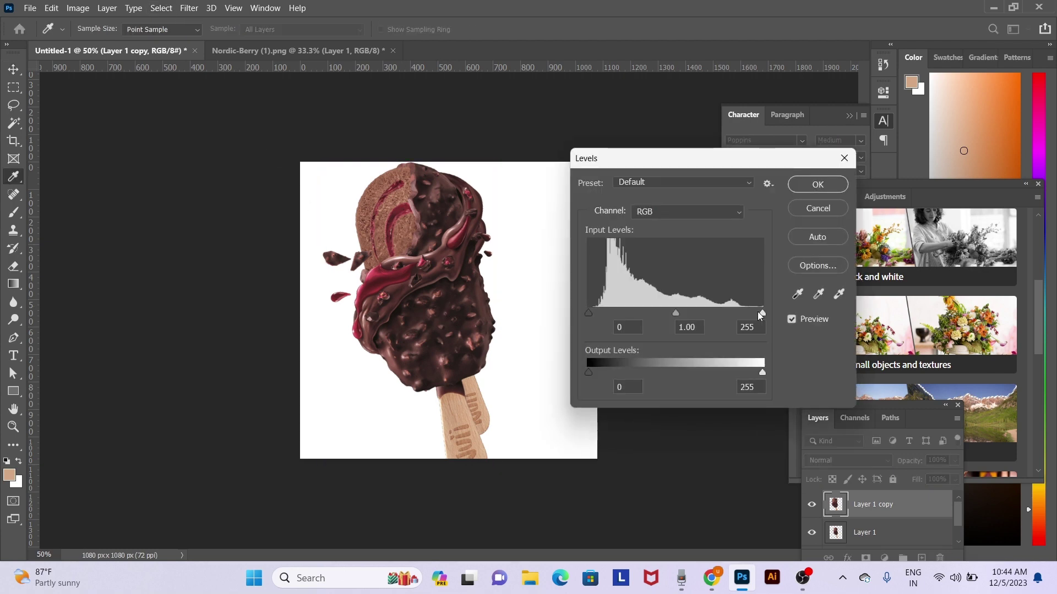
{"action": "left_click_drag", "start_coordinate": [763, 313], "coordinate": [719, 313]}
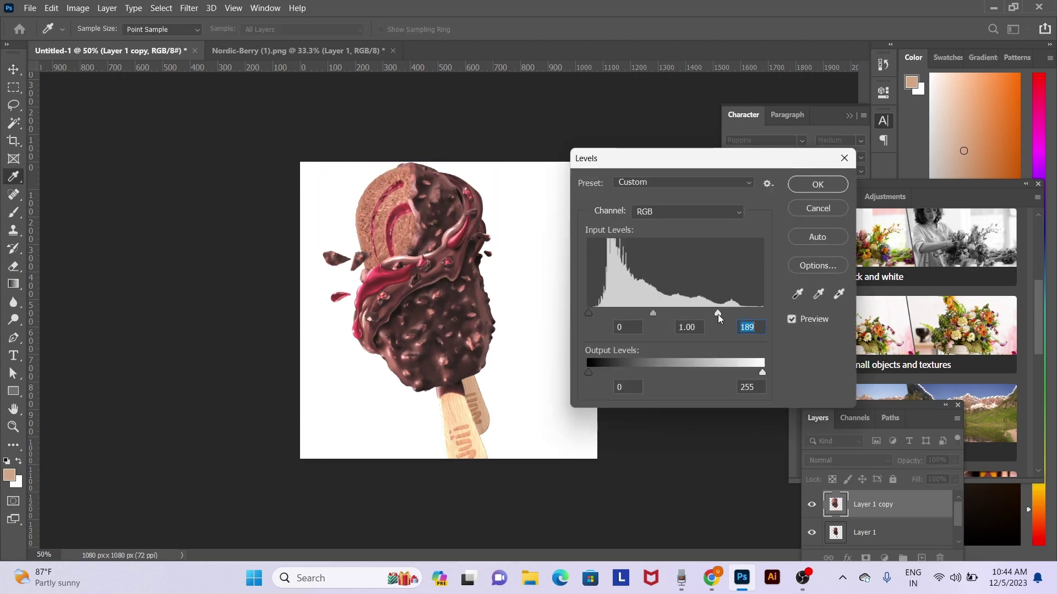
{"action": "key", "text": "Return"}
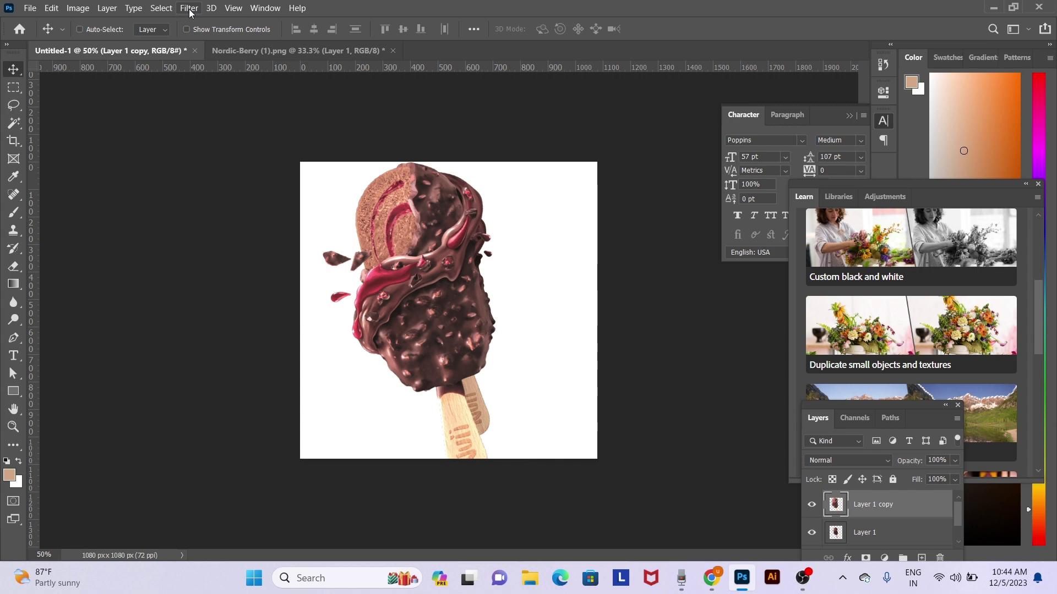
Apply a Radial Blur with Spin to the enlarged popsicle copy
{"action": "left_click", "coordinate": [189, 8]}
{"action": "mouse_move", "coordinate": [248, 154]}
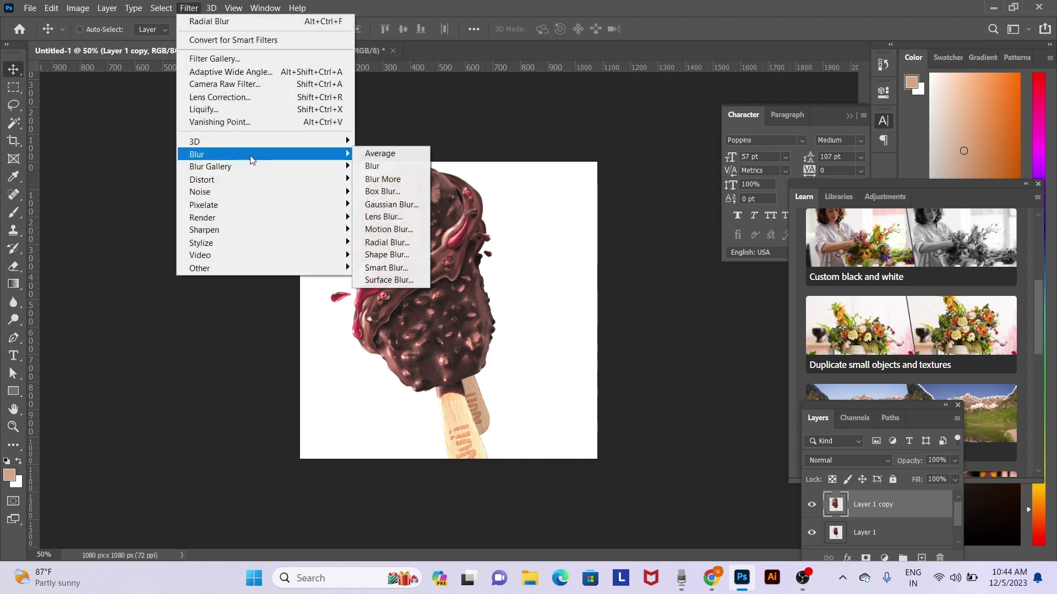
{"action": "left_click", "coordinate": [394, 242]}
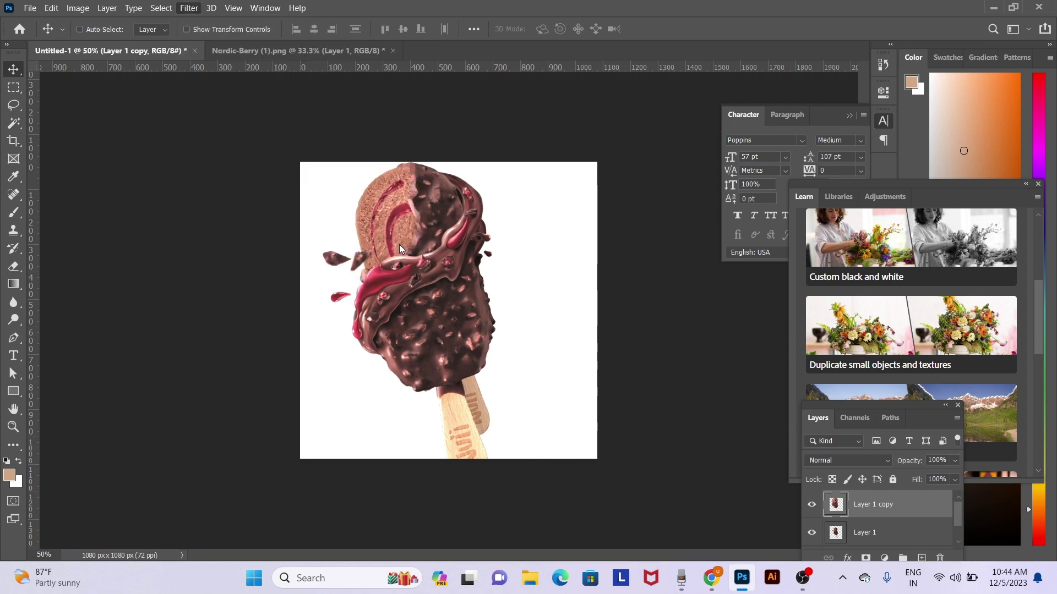
{"action": "left_click", "coordinate": [571, 158]}
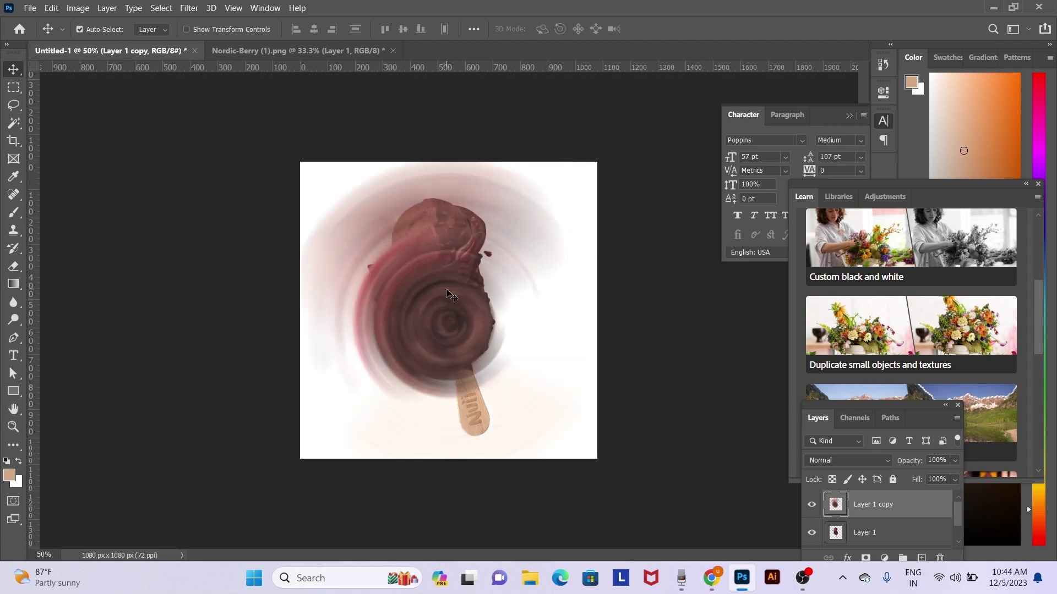
Send the swirl behind the sharp popsicle, raise it 45 px, and switch to Chrome
{"action": "key", "text": "ctrl+bracketleft"}
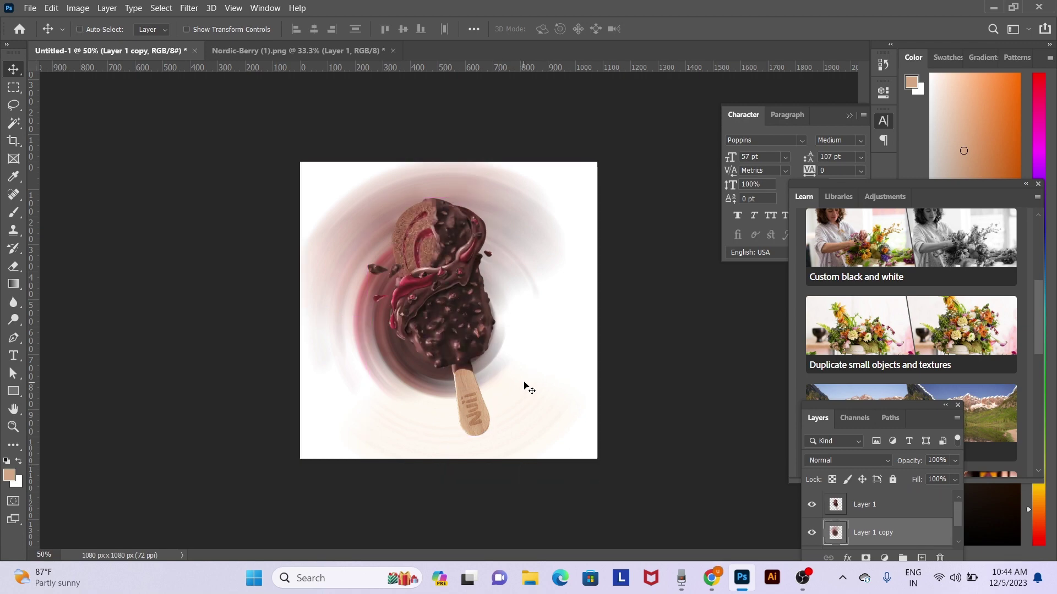
{"action": "left_click_drag", "start_coordinate": [524, 383], "coordinate": [526, 370]}
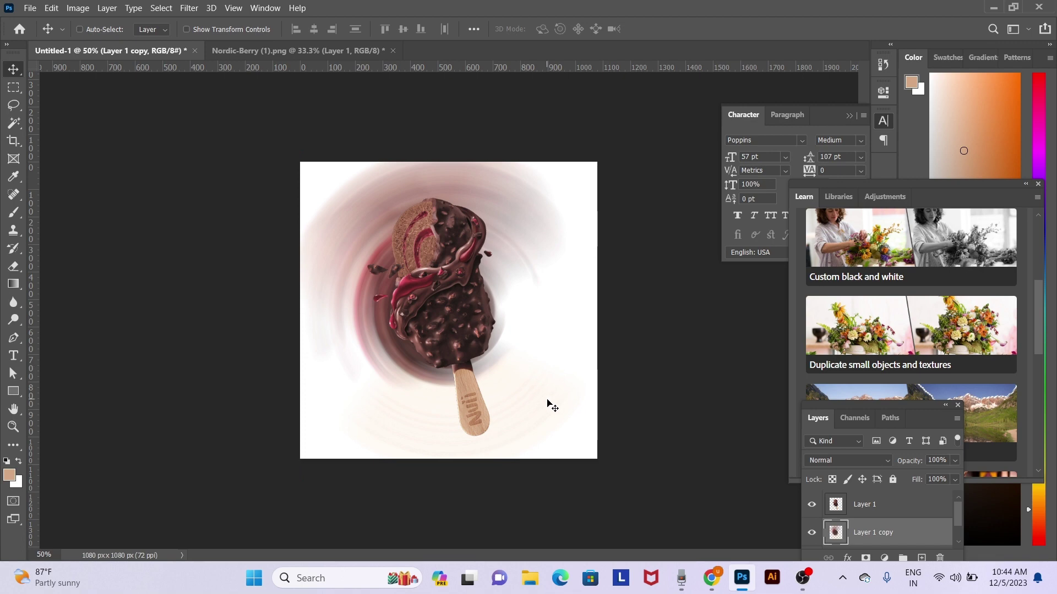
{"action": "mouse_move", "coordinate": [710, 578]}
{"action": "left_click", "coordinate": [704, 582]}
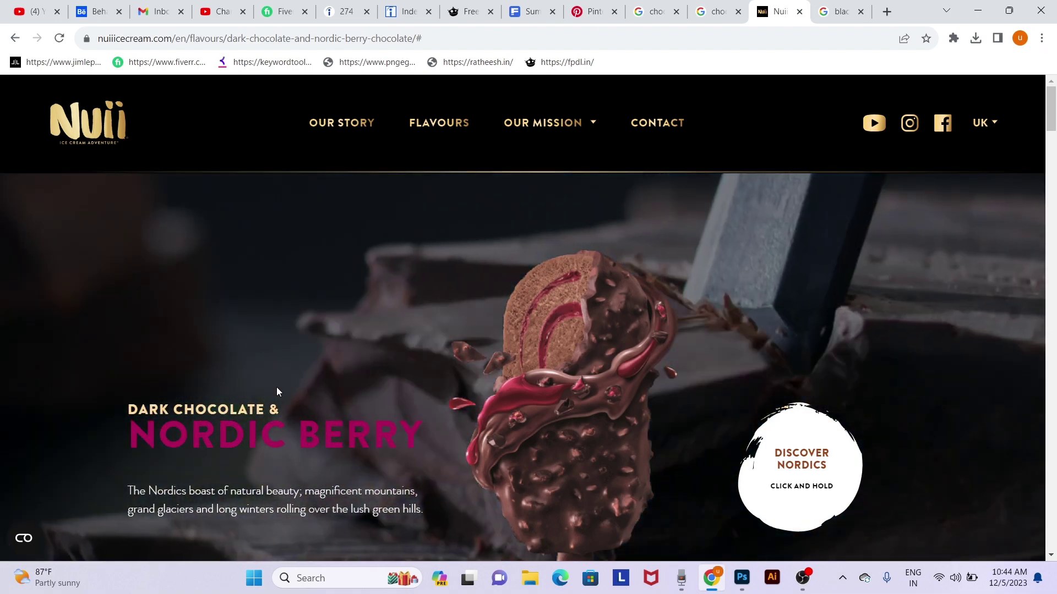
Snip the magenta NORDIC BERRY heading on the Nuii page with Win+Shift+S
{"action": "key", "text": "super+shift+s"}
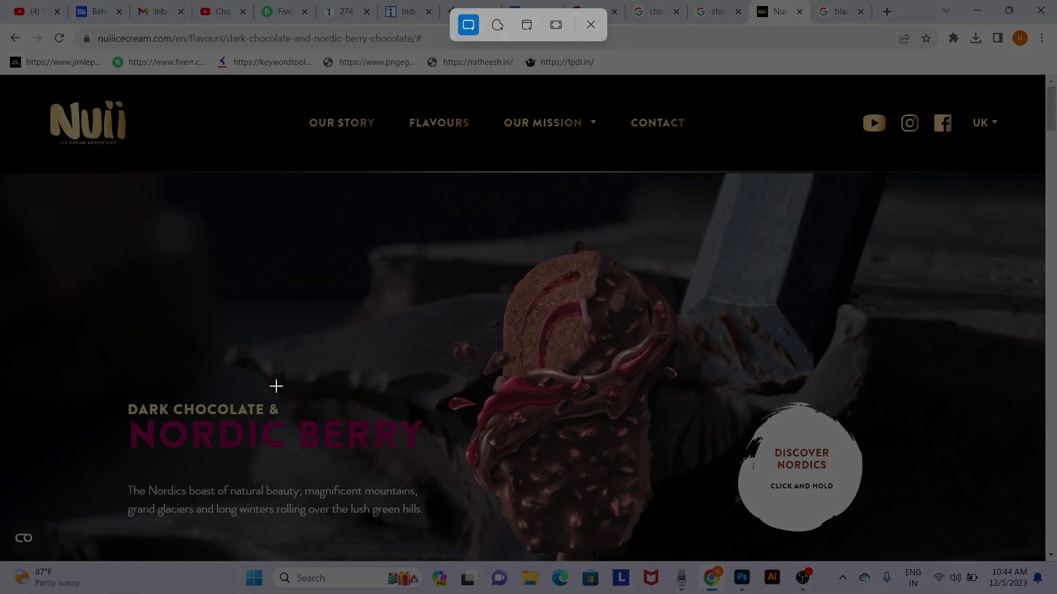
{"action": "left_click_drag", "start_coordinate": [276, 382], "coordinate": [433, 500]}
Back in Photoshop, paste the NORDIC BERRY snip as a new layer over the popsicle
{"action": "key", "text": "alt+Tab"}
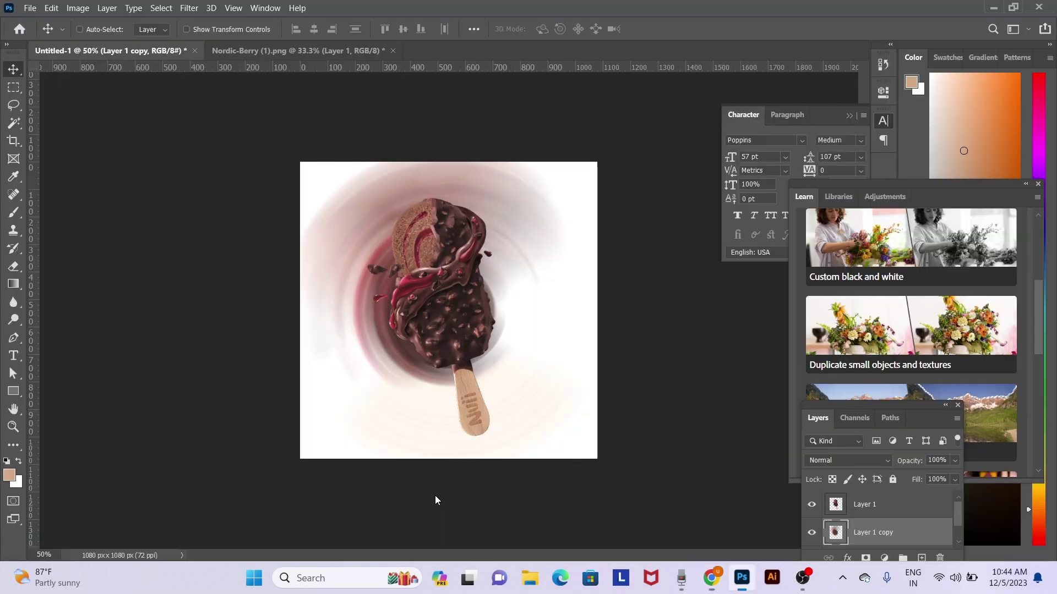
{"action": "key", "text": "ctrl+shift+alt+e"}
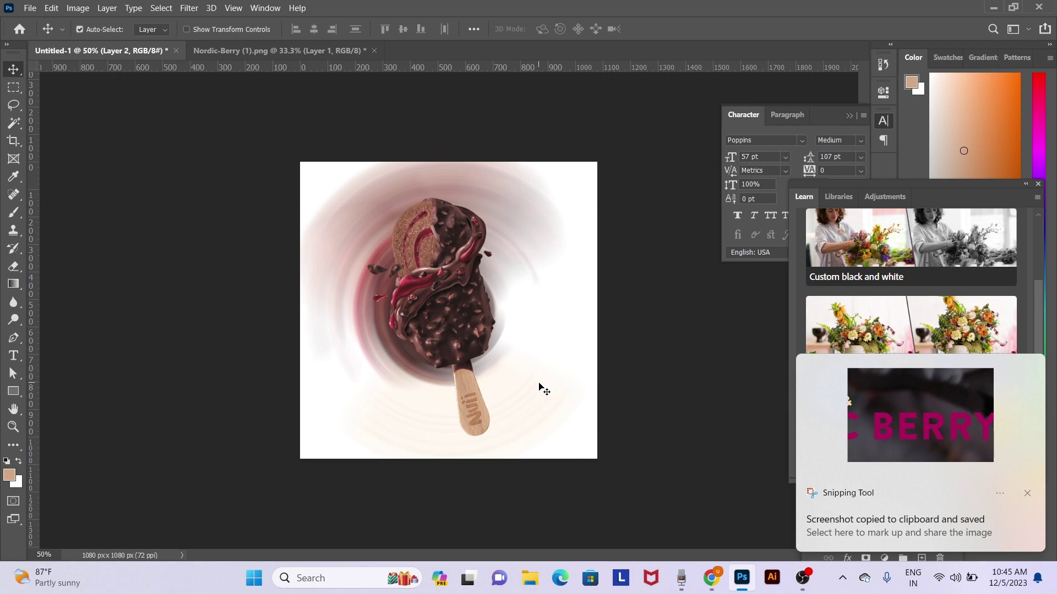
{"action": "key", "text": "ctrl+v"}
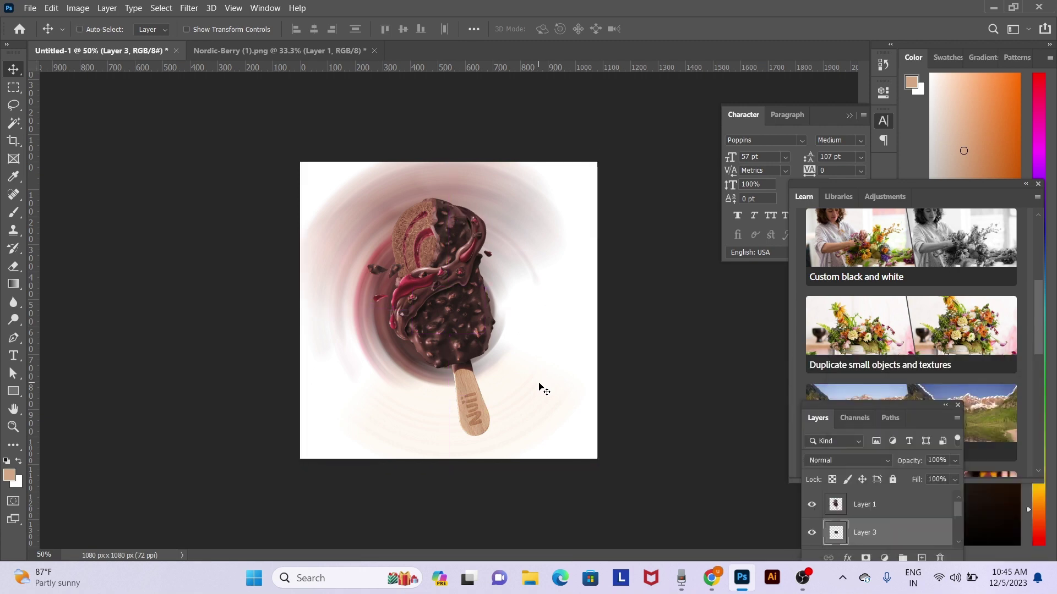
{"action": "key", "text": "ctrl+]"}
{"action": "left_click_drag", "start_coordinate": [544, 389], "coordinate": [494, 336]}
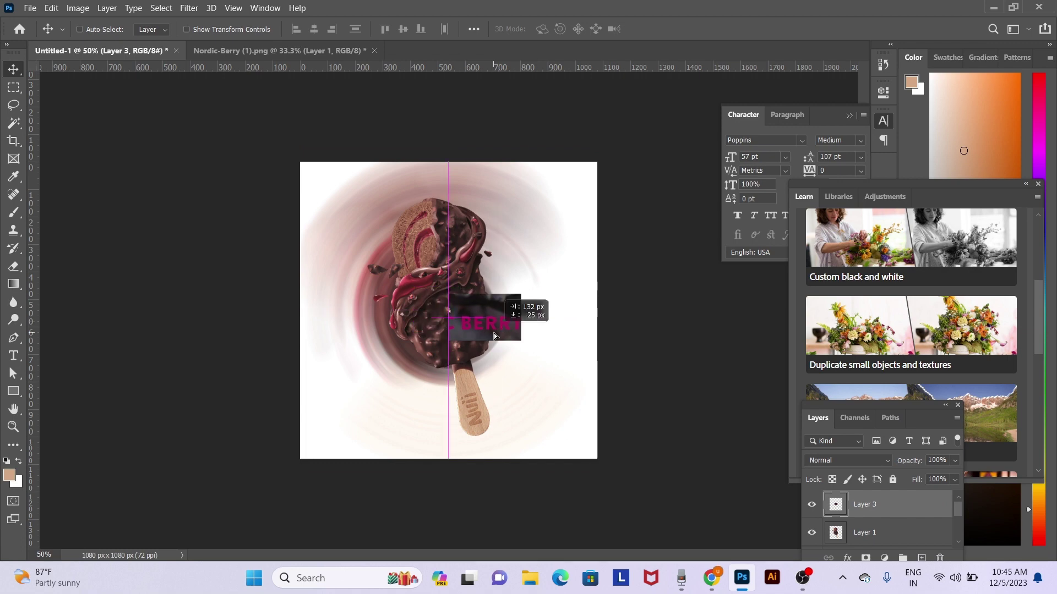
Sample the berry magenta, fill the layer with it, and move it below the popsicle copy
{"action": "scroll", "coordinate": [442, 307], "scroll_direction": "up", "scroll_amount": 1}
{"action": "scroll", "coordinate": [528, 346], "scroll_direction": "up", "scroll_amount": 1}
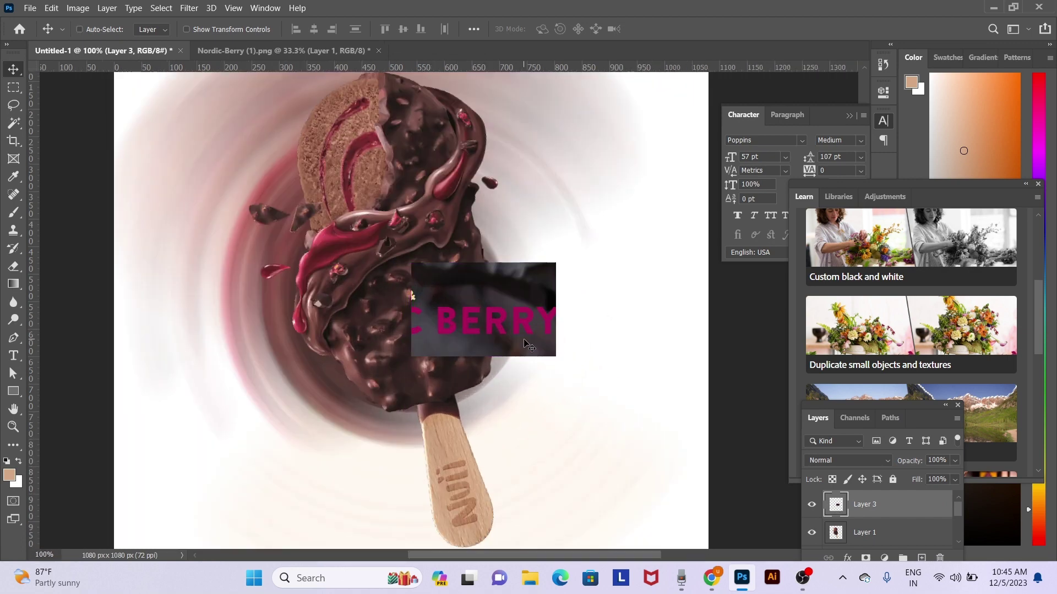
{"action": "key", "text": "i"}
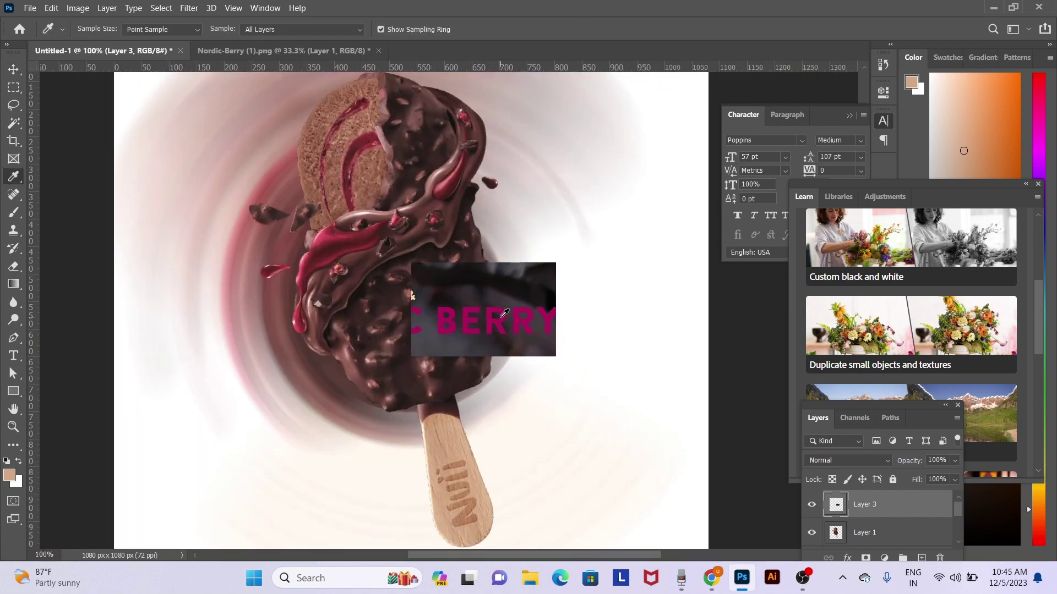
{"action": "left_click", "coordinate": [504, 316]}
{"action": "key", "text": "alt+BackSpace"}
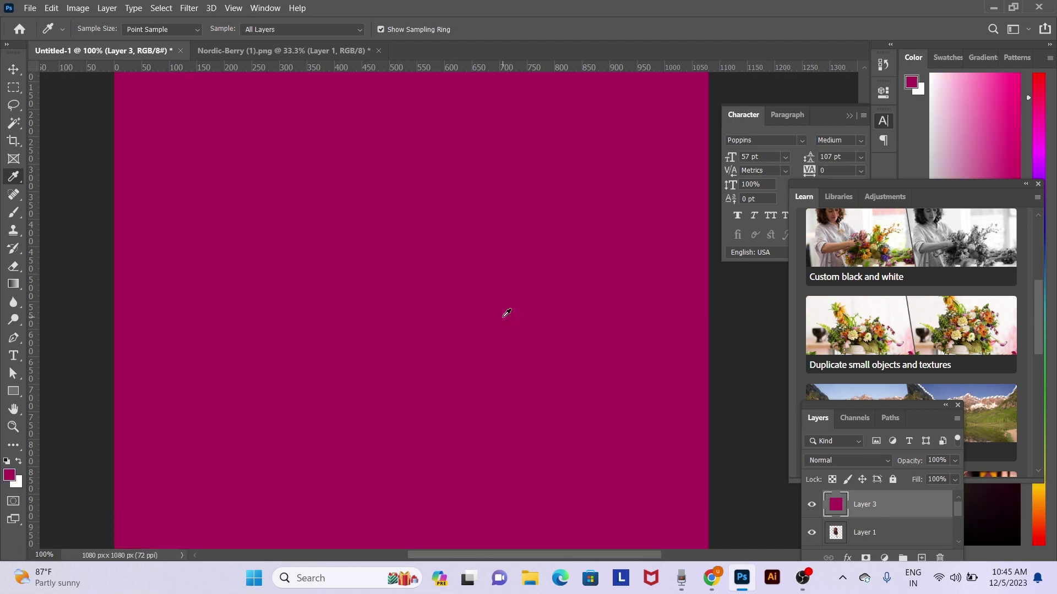
{"action": "key", "text": "ctrl+bracketleft"}
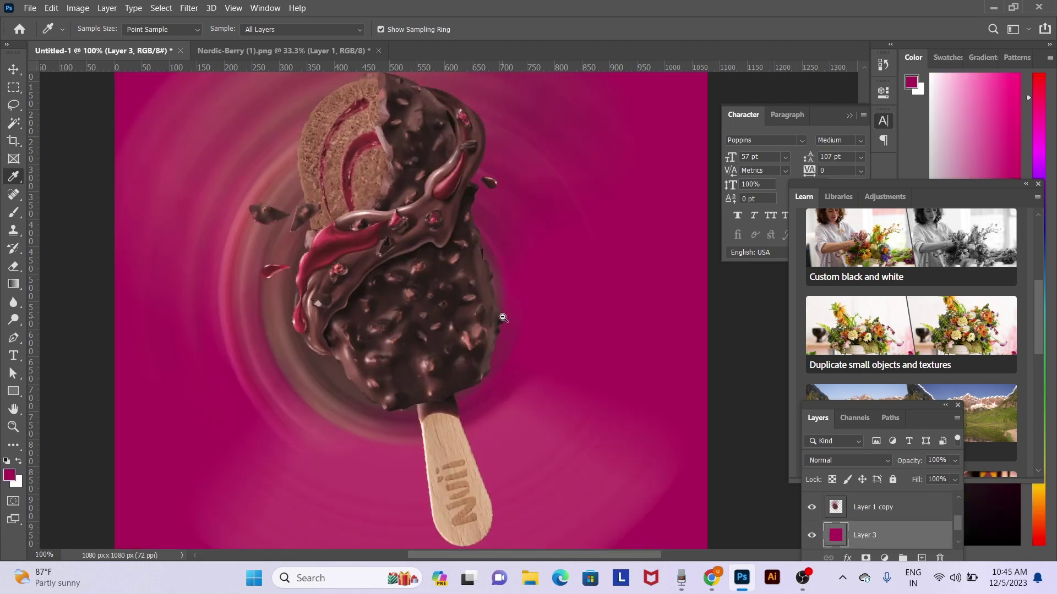
{"action": "scroll", "coordinate": [507, 319], "scroll_direction": "down", "scroll_amount": 1}
Make Layer 1 copy, the swirl, the active layer via the canvas layer menu
{"action": "key", "text": "v"}
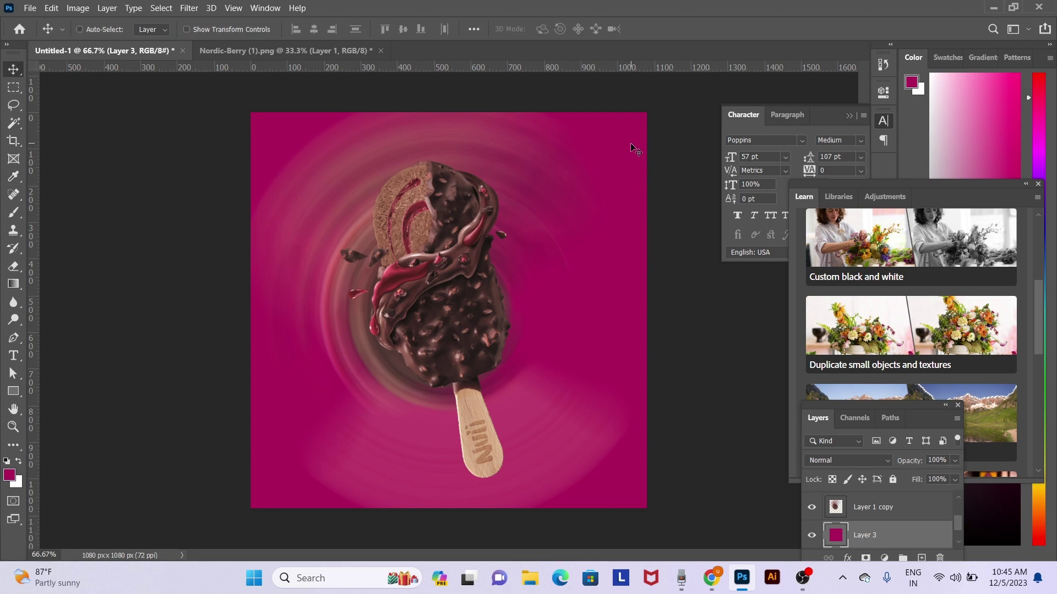
{"action": "right_click", "coordinate": [631, 147]}
{"action": "left_click", "coordinate": [661, 157]}
{"action": "right_click", "coordinate": [351, 328]}
{"action": "left_click", "coordinate": [361, 330]}
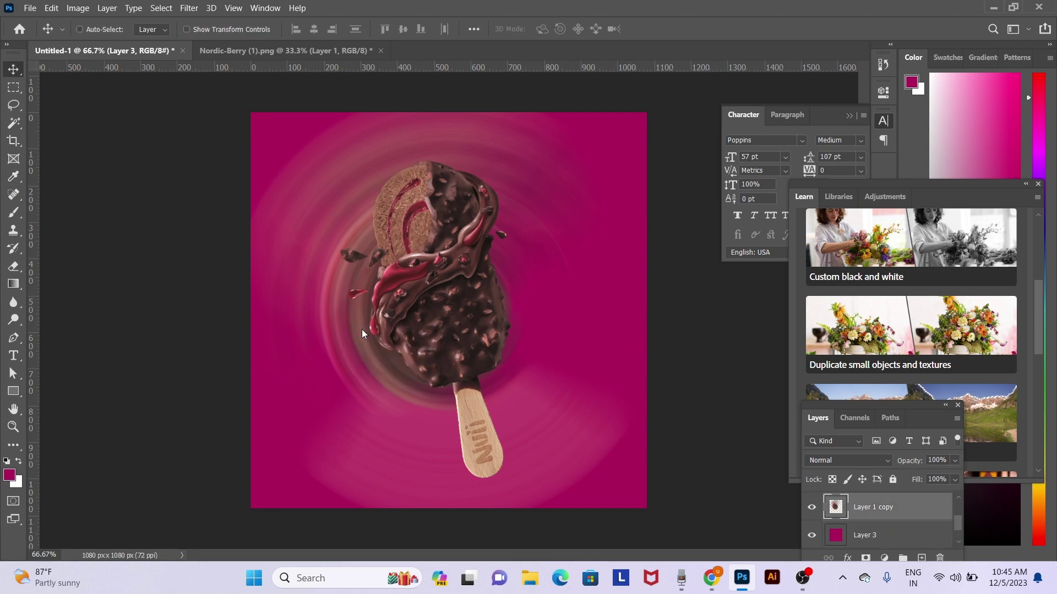
{"action": "right_click", "coordinate": [361, 434]}
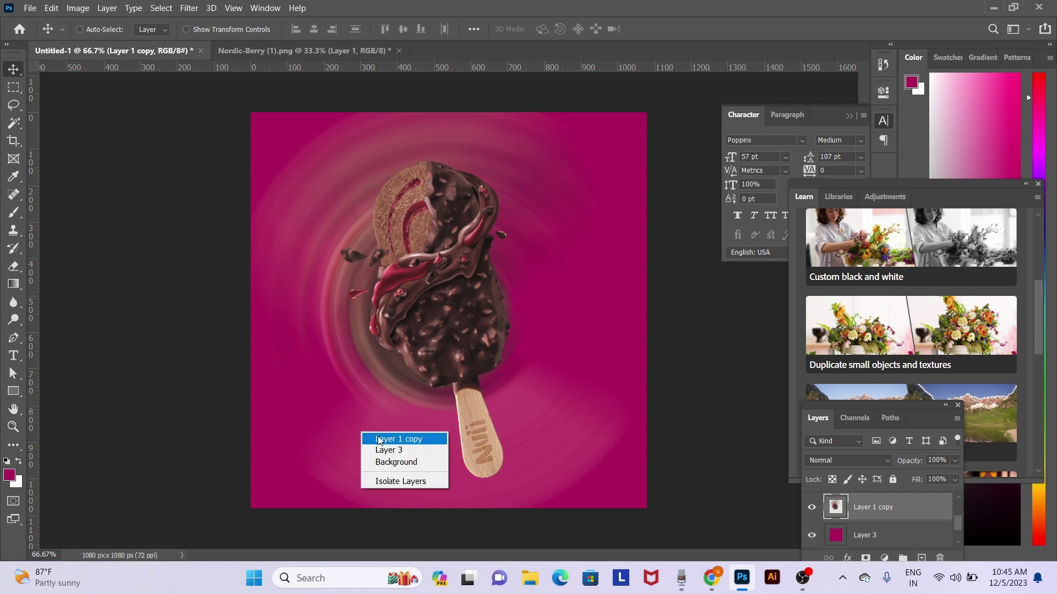
{"action": "left_click", "coordinate": [380, 439]}
{"action": "key", "text": "e"}
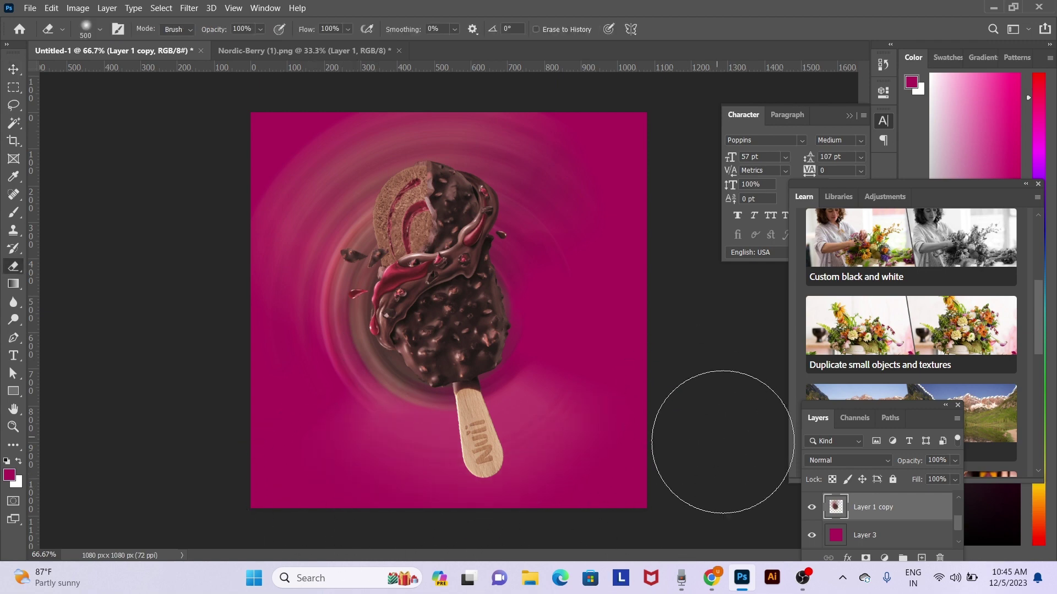
{"action": "key", "text": "]"}
{"action": "key", "text": "v"}
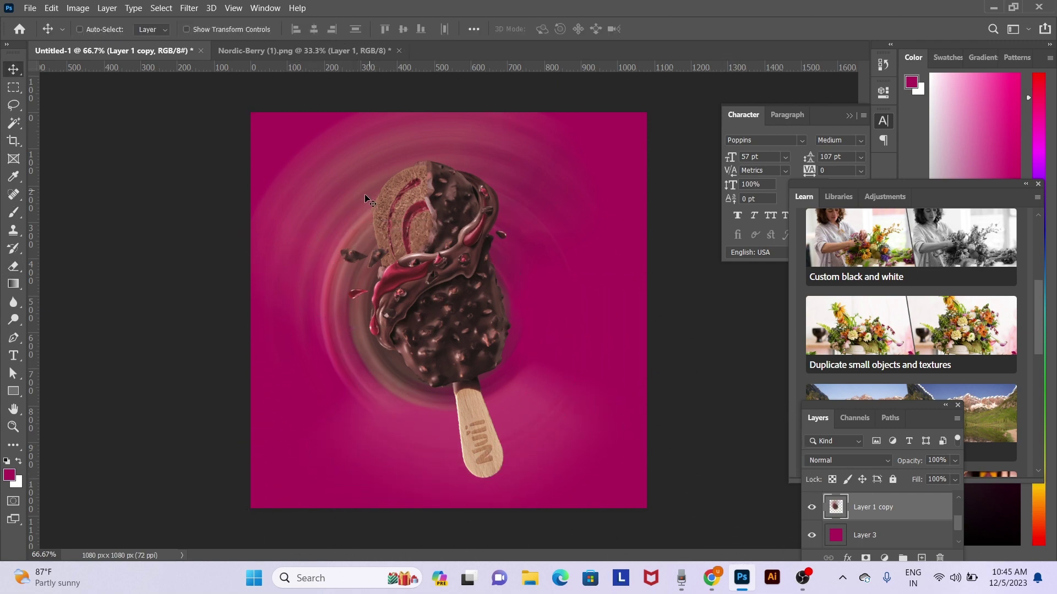
{"action": "right_click", "coordinate": [326, 179]}
{"action": "left_click", "coordinate": [339, 187]}
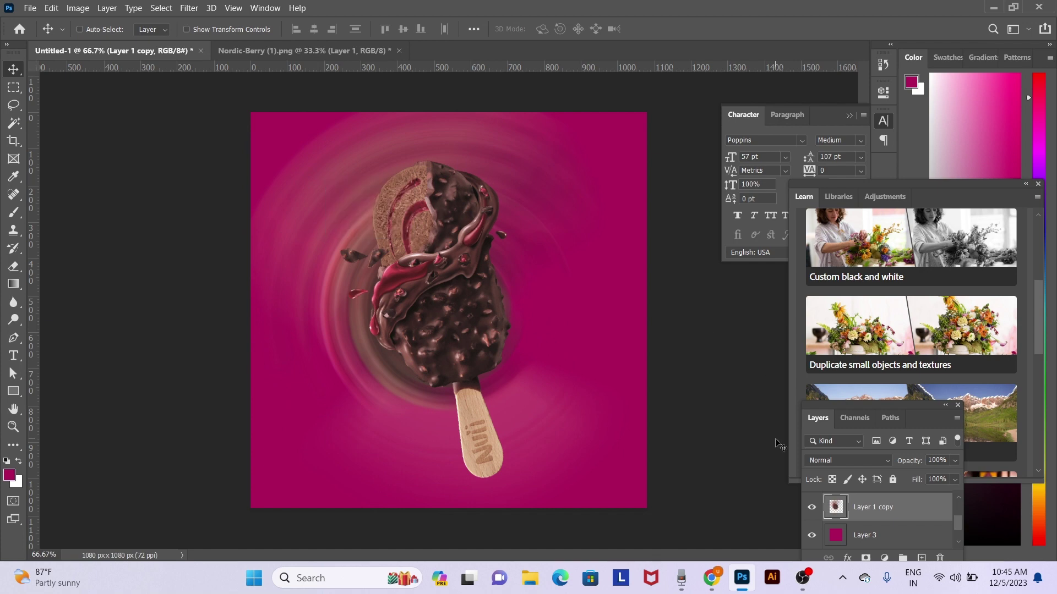
Set the swirl copy's blend mode to Hard Light and shift it vertically
{"action": "left_click", "coordinate": [830, 467]}
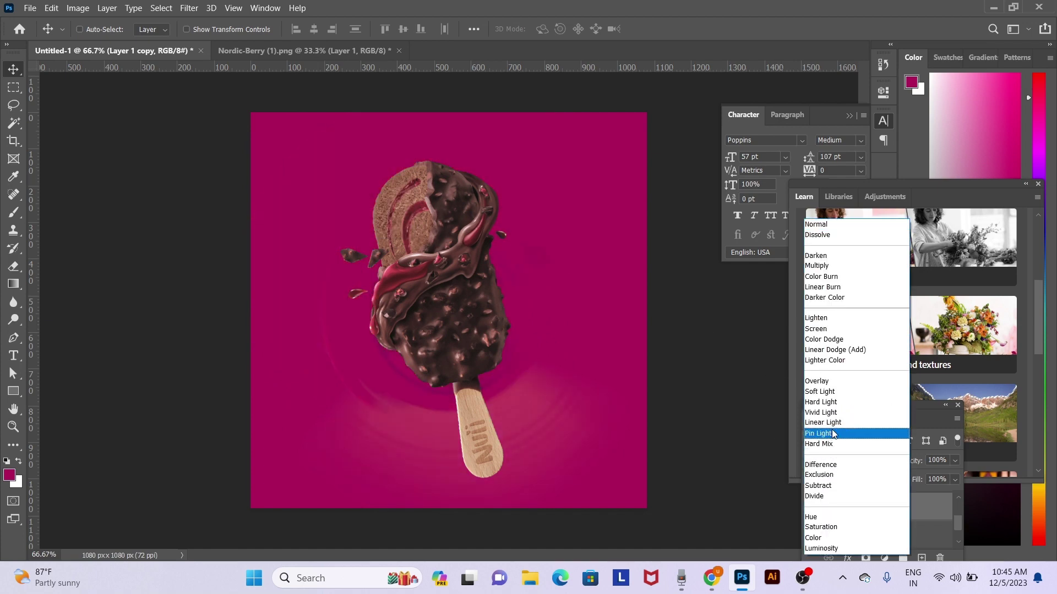
{"action": "left_click", "coordinate": [833, 402]}
{"action": "left_click_drag", "start_coordinate": [526, 160], "coordinate": [526, 207]}
Select Layer 1, the sharp popsicle, through the canvas layer menu
{"action": "right_click", "coordinate": [450, 298]}
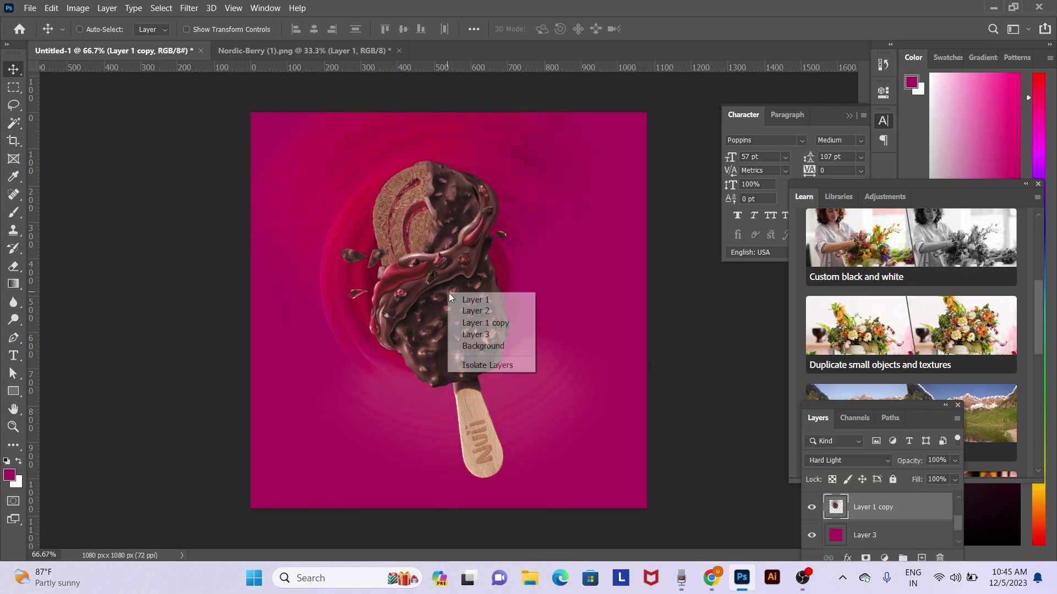
{"action": "left_click", "coordinate": [476, 310]}
{"action": "right_click", "coordinate": [448, 281]}
{"action": "left_click", "coordinate": [465, 297]}
{"action": "right_click", "coordinate": [438, 278]}
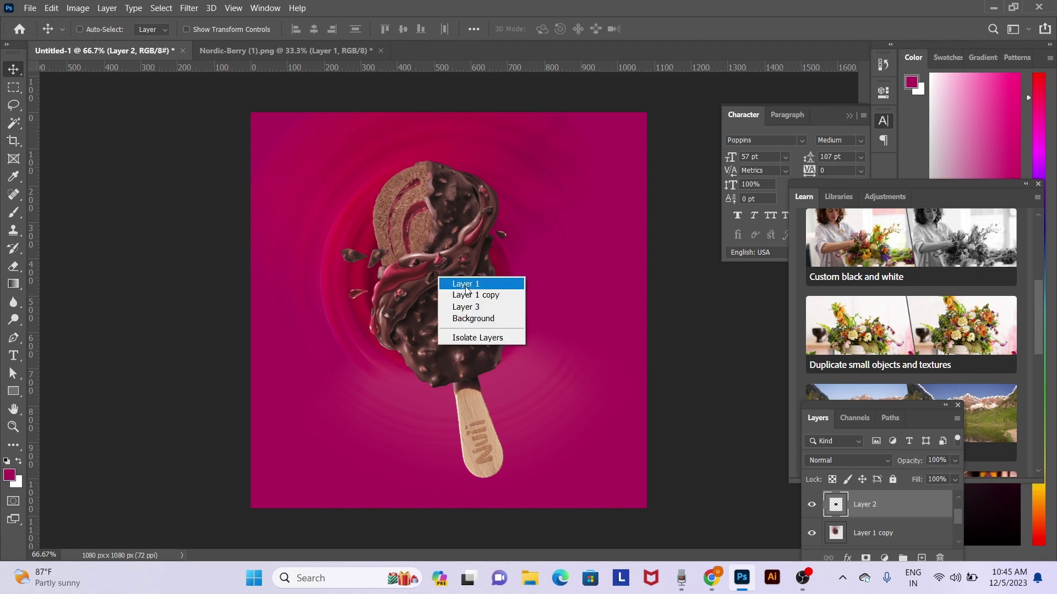
{"action": "left_click", "coordinate": [466, 284]}
Rotate the popsicle to about -16°, move it left and down, and enlarge it slightly
{"action": "key", "text": "ctrl+t"}
{"action": "left_click_drag", "start_coordinate": [585, 215], "coordinate": [569, 166]}
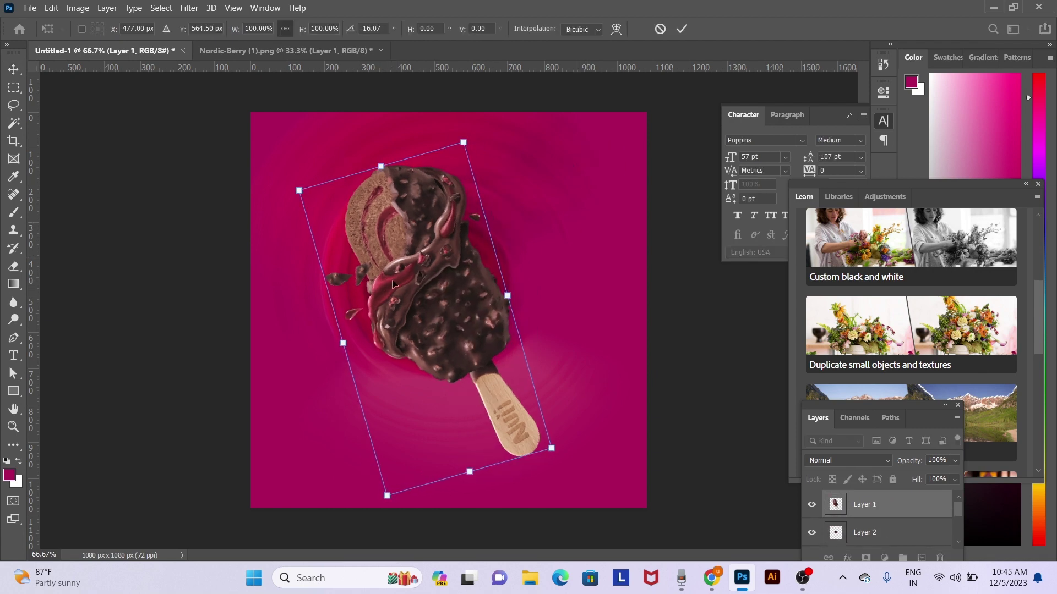
{"action": "left_click_drag", "start_coordinate": [393, 283], "coordinate": [377, 296]}
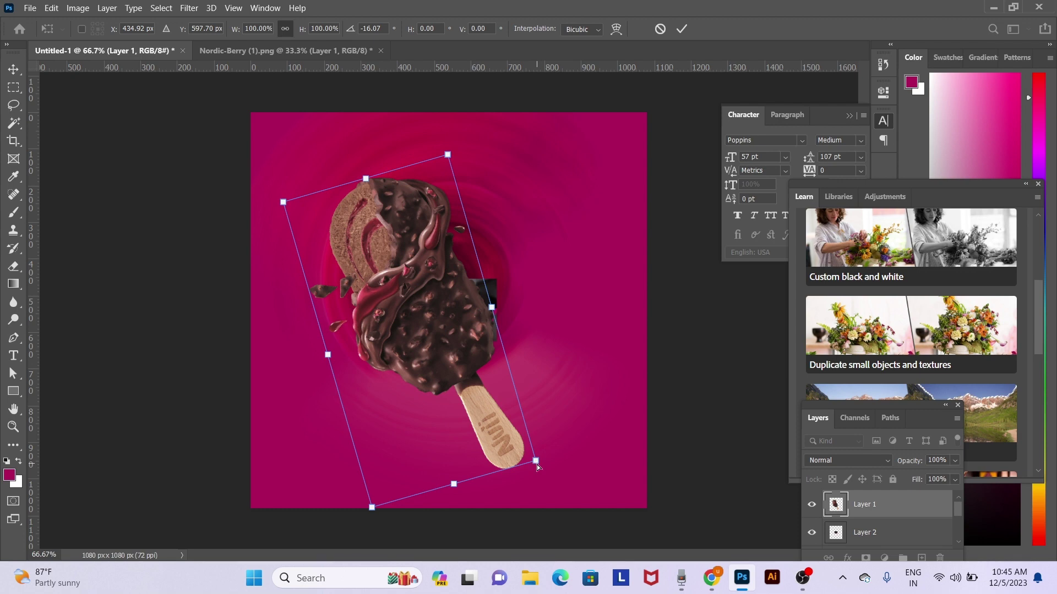
{"action": "left_click_drag", "start_coordinate": [536, 464], "coordinate": [545, 470]}
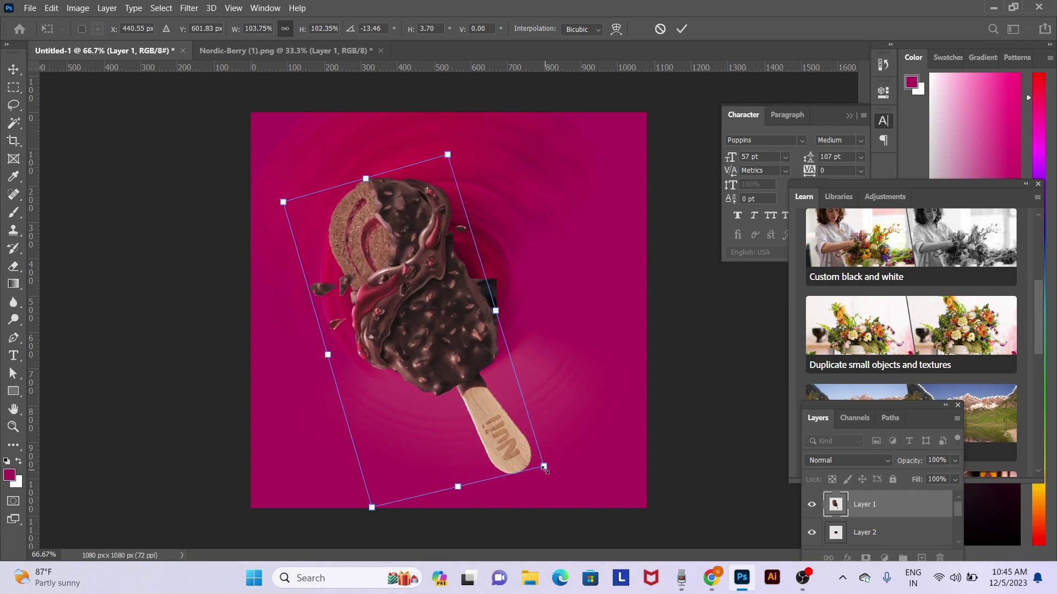
{"action": "key", "text": "Return"}
Duplicate the popsicle, rotate it ~40°, shrink it to ~88%, and place it behind, upper right
{"action": "key", "text": "ctrl+alt+t"}
{"action": "left_click_drag", "start_coordinate": [432, 325], "coordinate": [484, 314]}
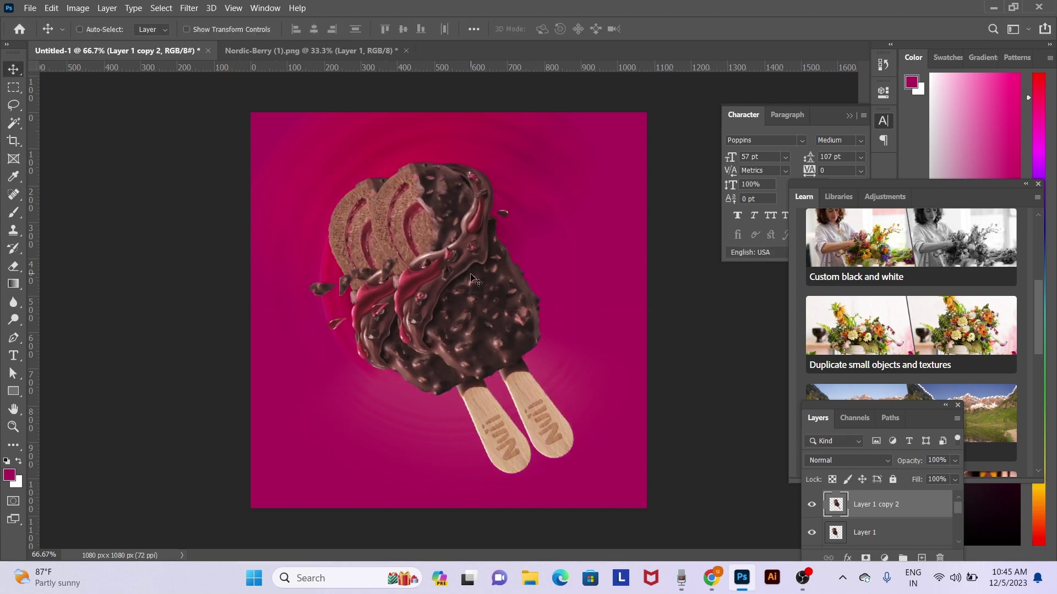
{"action": "left_click_drag", "start_coordinate": [597, 200], "coordinate": [588, 315]}
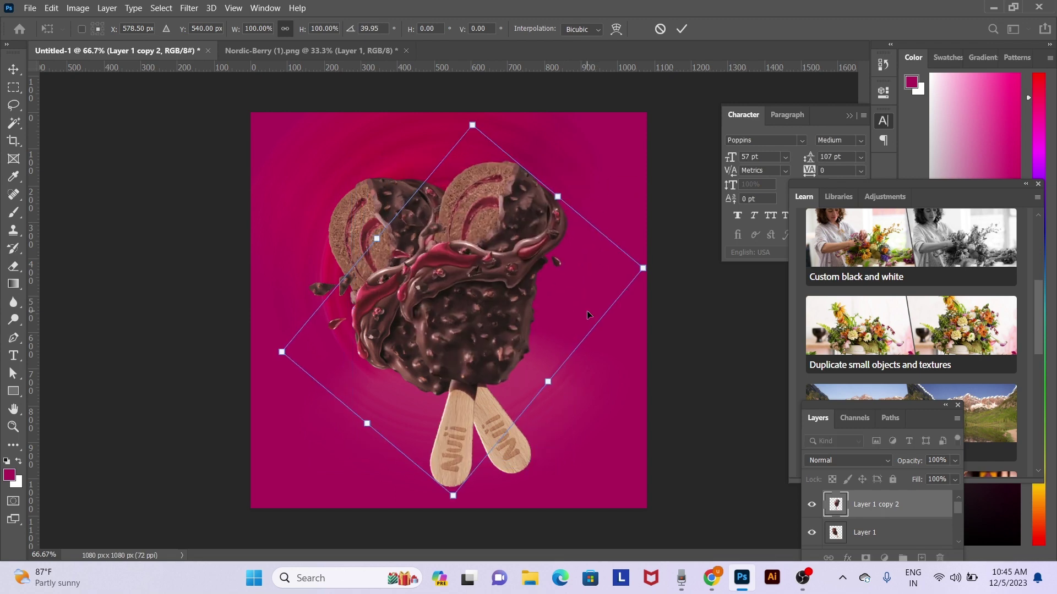
{"action": "left_click_drag", "start_coordinate": [452, 497], "coordinate": [458, 406]}
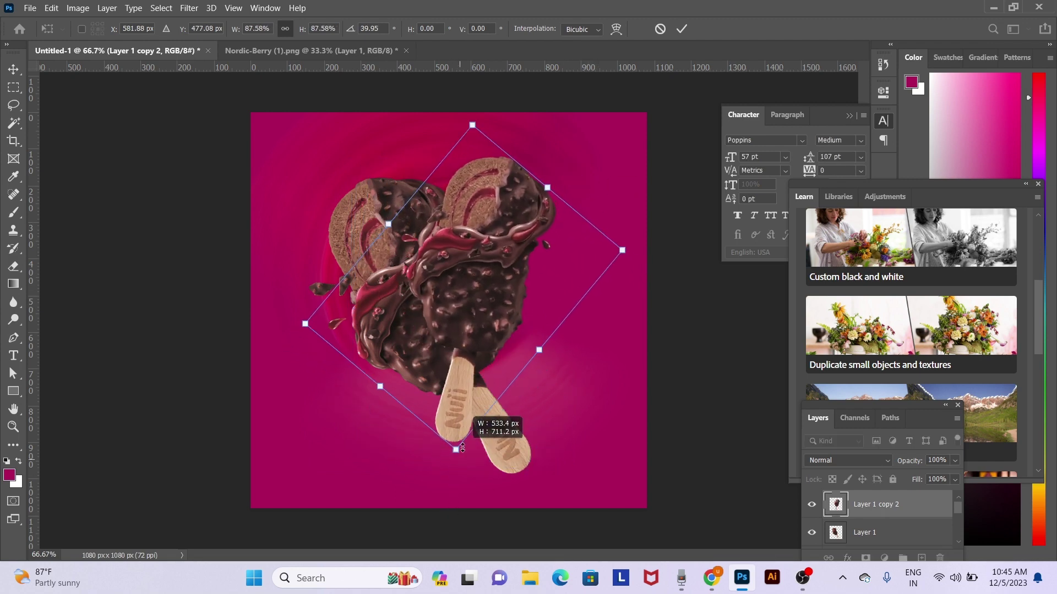
{"action": "key", "text": "Return"}
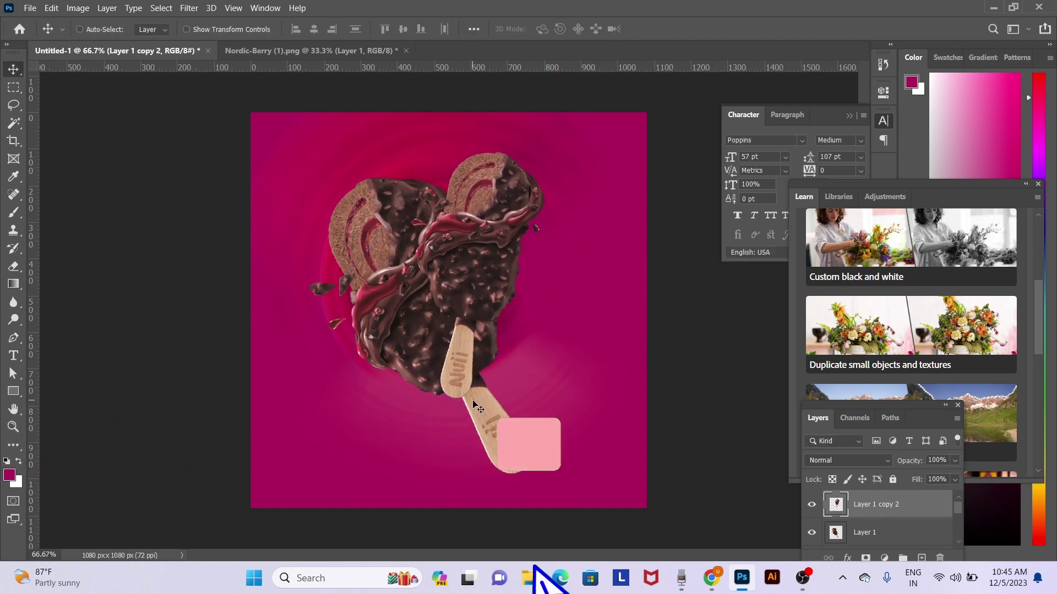
{"action": "key", "text": "ctrl+bracketleft"}
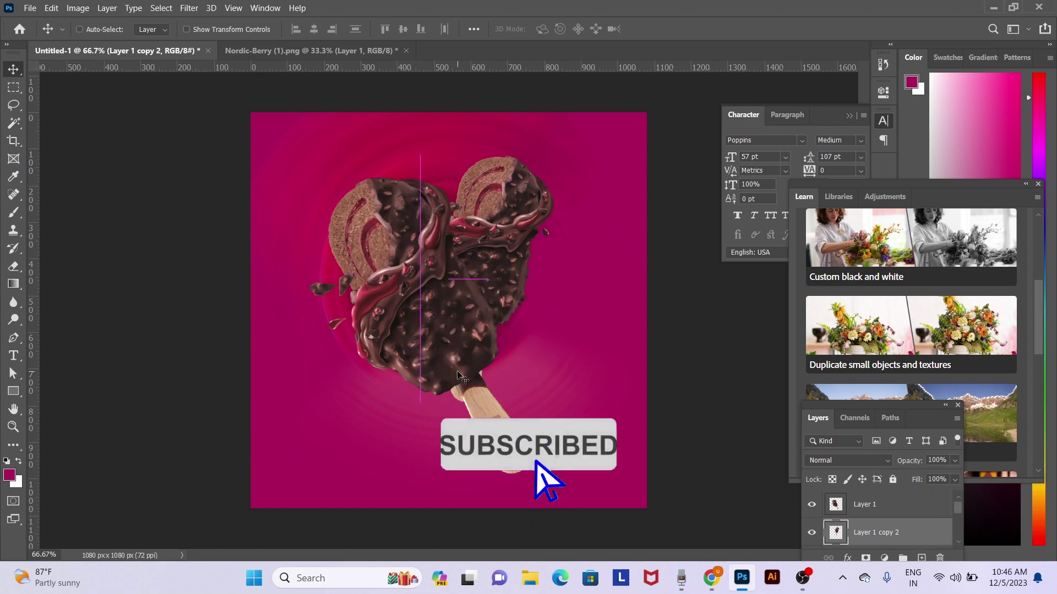
{"action": "left_click_drag", "start_coordinate": [447, 304], "coordinate": [466, 306]}
{"action": "left_click", "coordinate": [161, 7]}
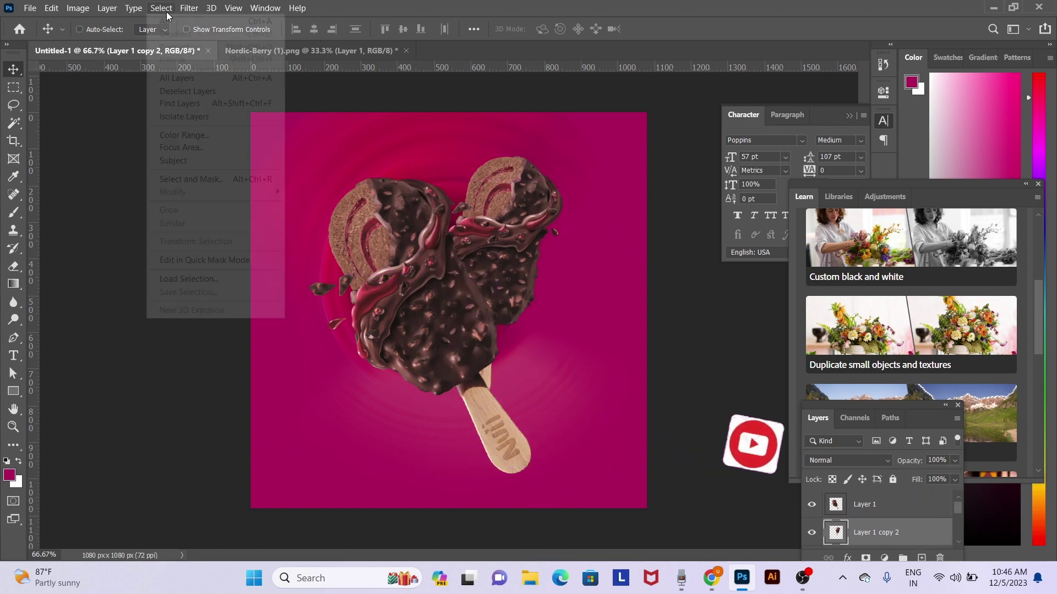
Try a Motion Blur on the rear popsicle, then cancel it
{"action": "left_click", "coordinate": [189, 8]}
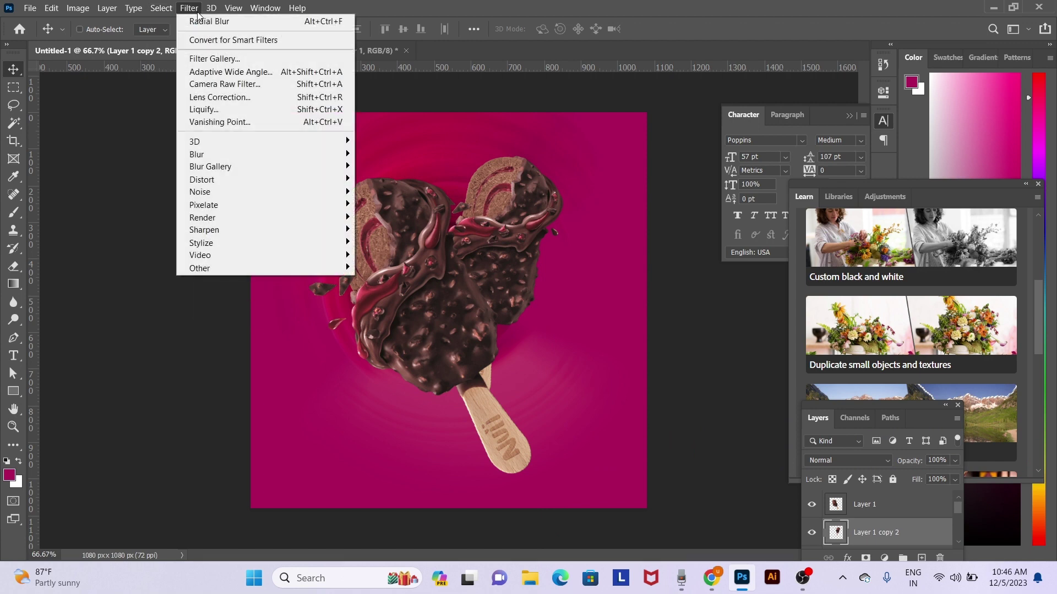
{"action": "mouse_move", "coordinate": [196, 155]}
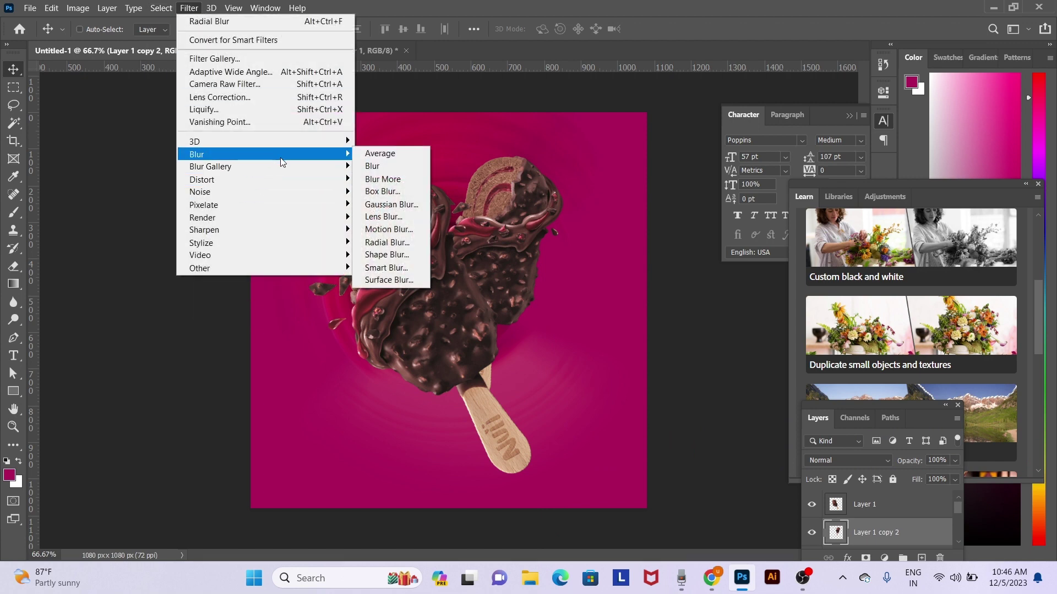
{"action": "left_click", "coordinate": [420, 230]}
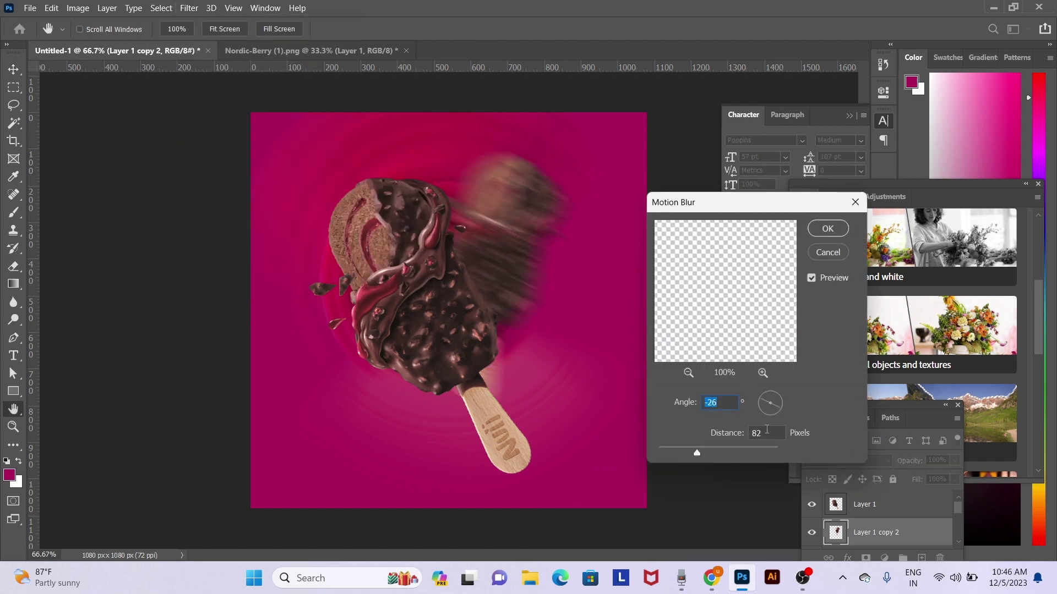
{"action": "left_click_drag", "start_coordinate": [692, 457], "coordinate": [676, 452]}
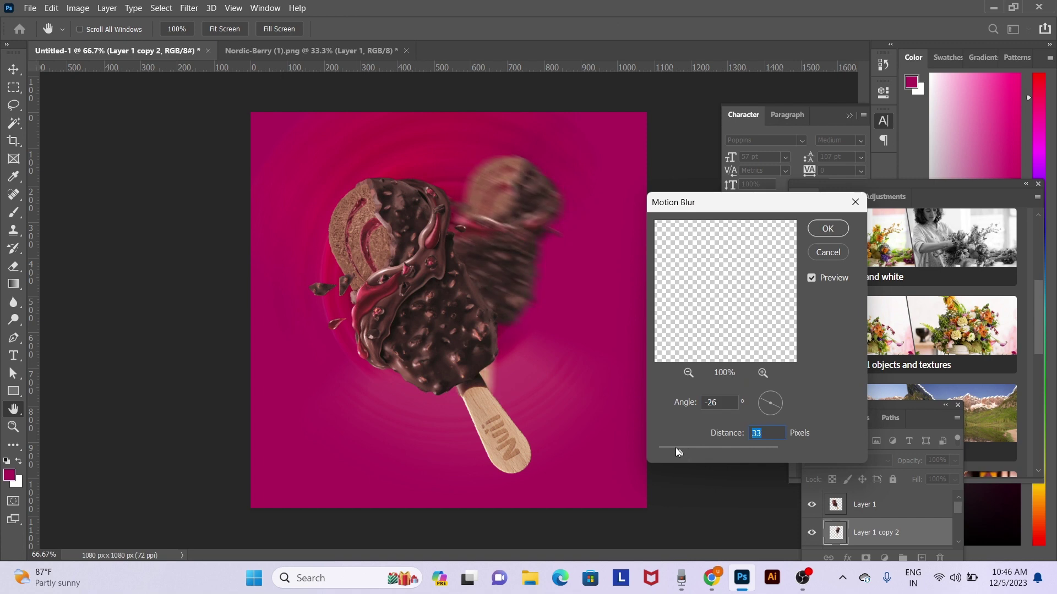
{"action": "left_click_drag", "start_coordinate": [675, 448], "coordinate": [665, 447]}
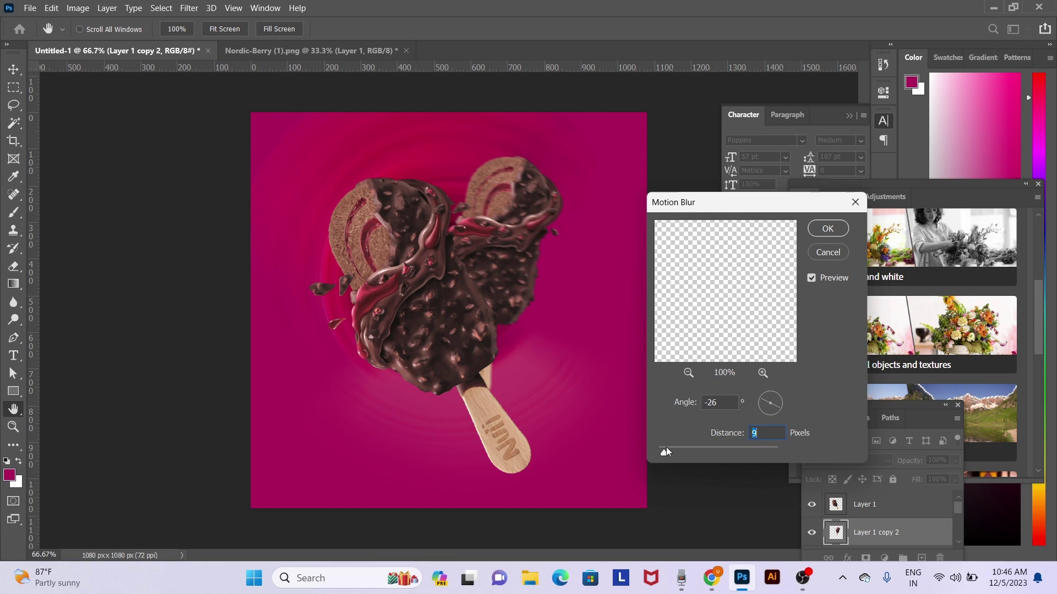
{"action": "left_click", "coordinate": [831, 255]}
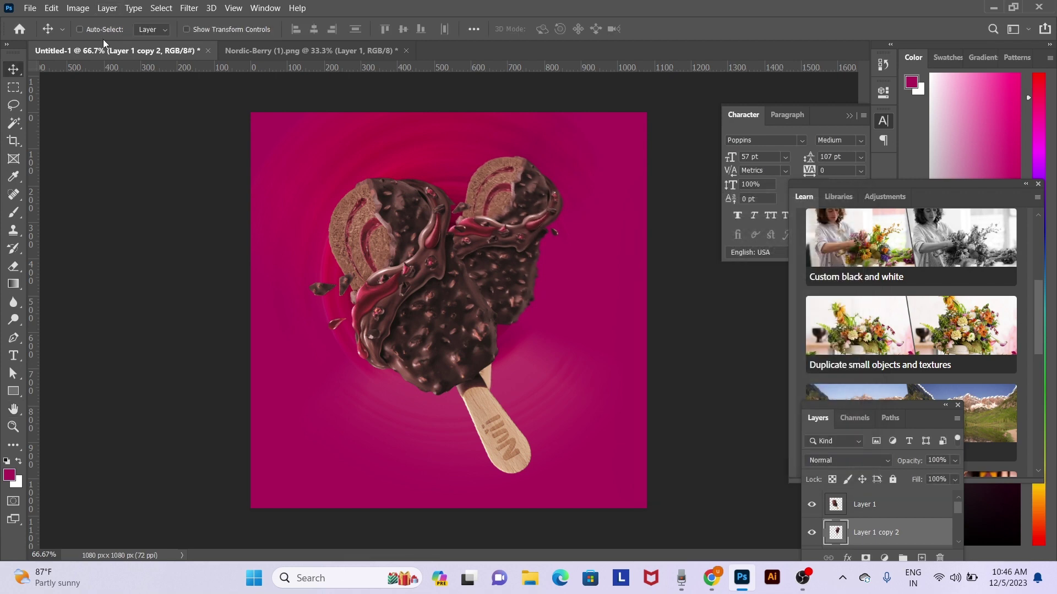
Soften the rear popsicle with a 2.5-pixel Gaussian Blur
{"action": "left_click", "coordinate": [193, 10]}
{"action": "mouse_move", "coordinate": [197, 155]}
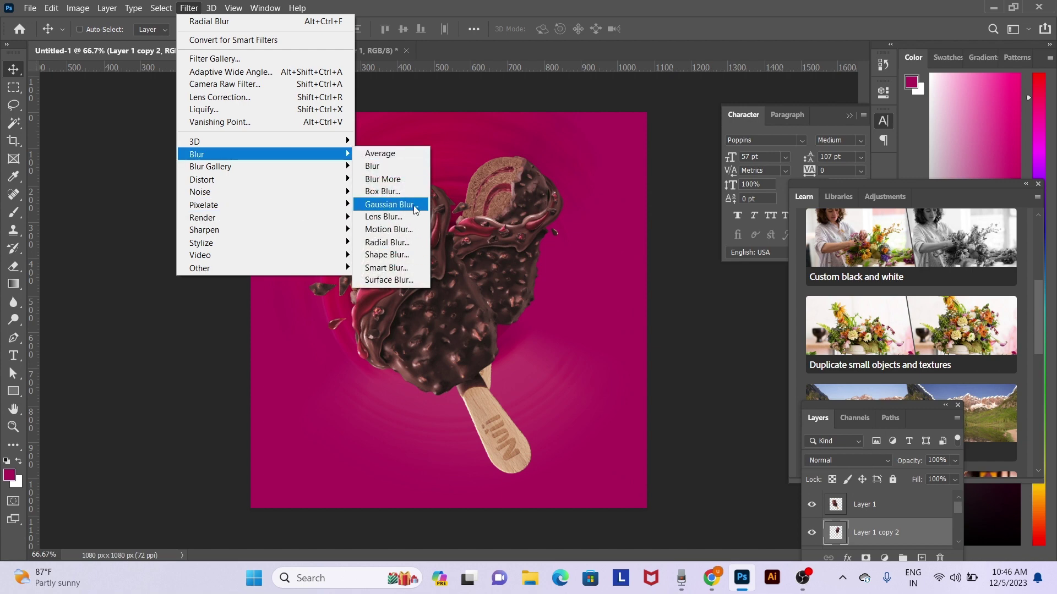
{"action": "left_click", "coordinate": [414, 206]}
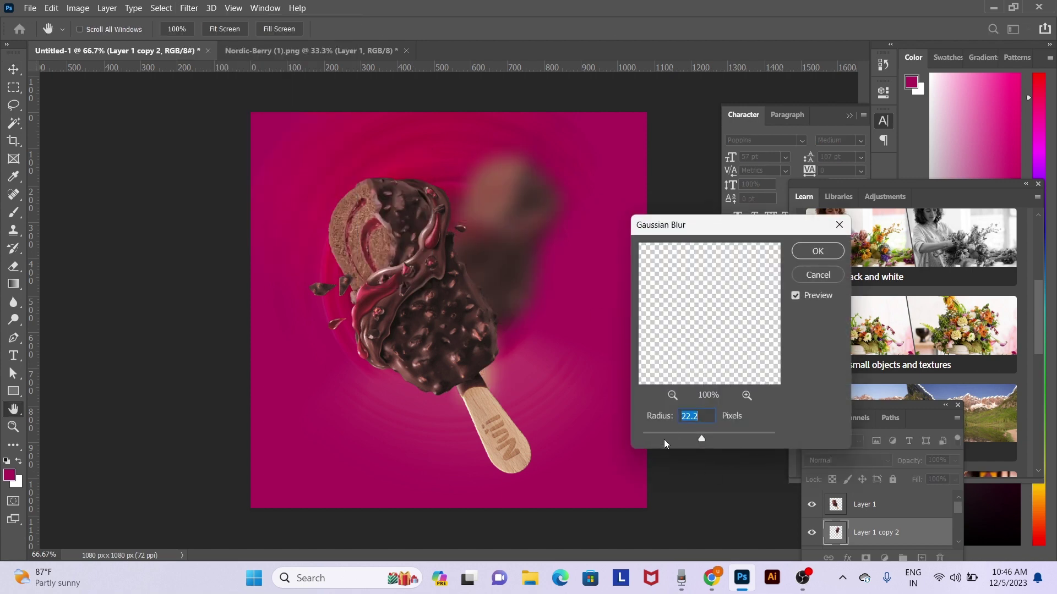
{"action": "left_click_drag", "start_coordinate": [664, 440], "coordinate": [652, 437]}
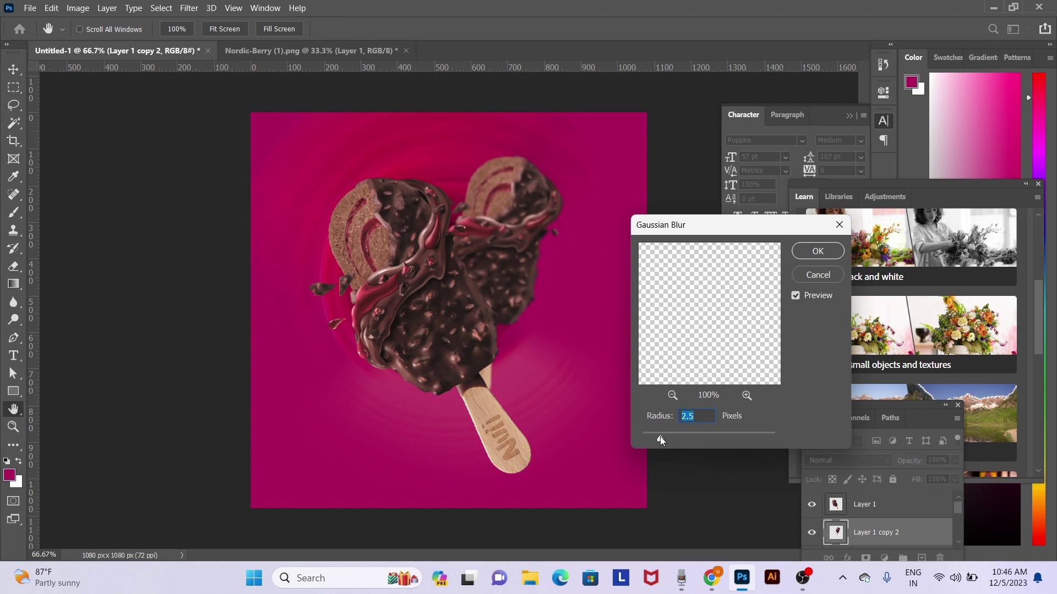
{"action": "key", "text": "Return"}
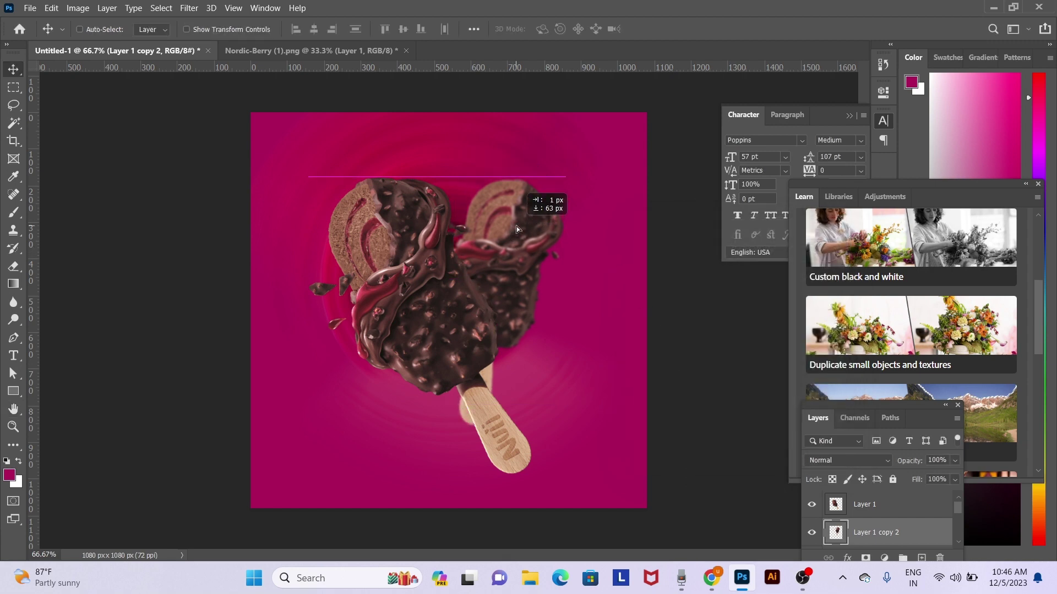
Nudge the rear popsicle up-right and the front popsicle slightly left
{"action": "left_click_drag", "start_coordinate": [516, 229], "coordinate": [524, 220]}
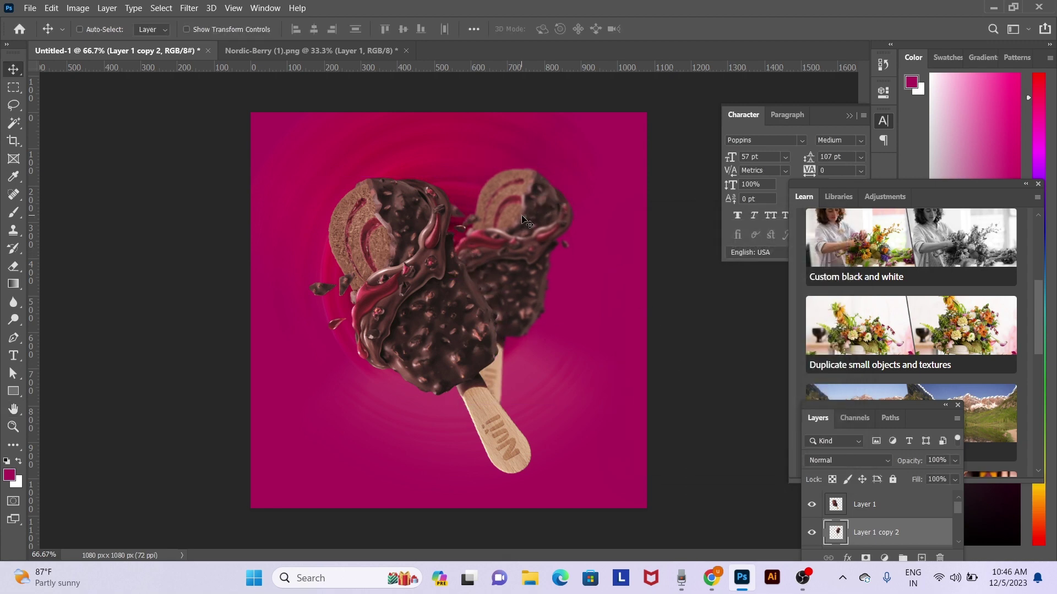
{"action": "right_click", "coordinate": [426, 265]}
{"action": "left_click", "coordinate": [443, 290]}
{"action": "left_click_drag", "start_coordinate": [458, 272], "coordinate": [441, 273]}
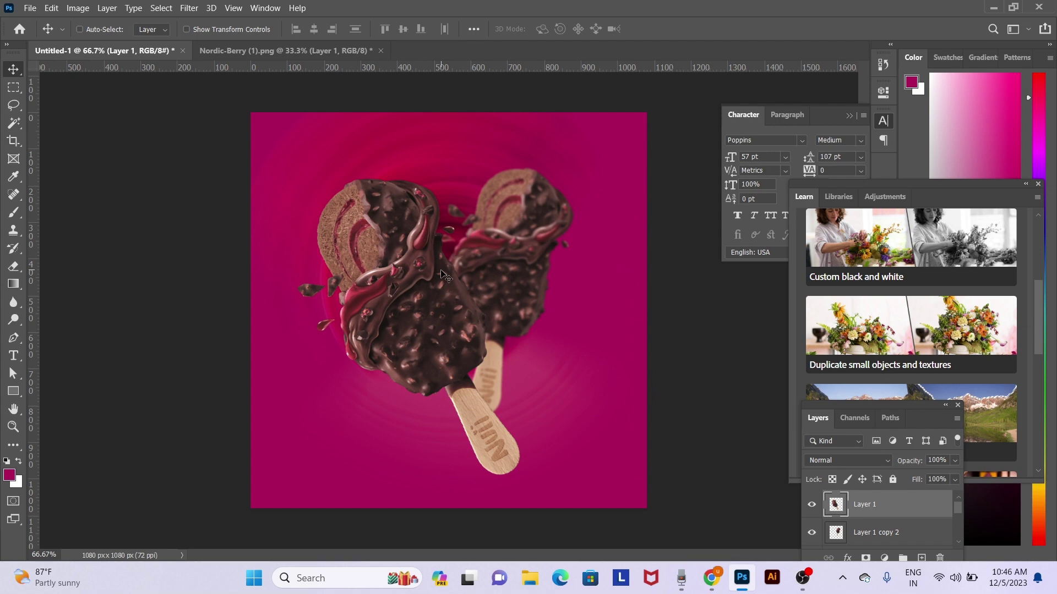
Boost the magenta Layer 3 saturation to +85 with Hue/Saturation
{"action": "right_click", "coordinate": [631, 398]}
{"action": "left_click", "coordinate": [652, 405]}
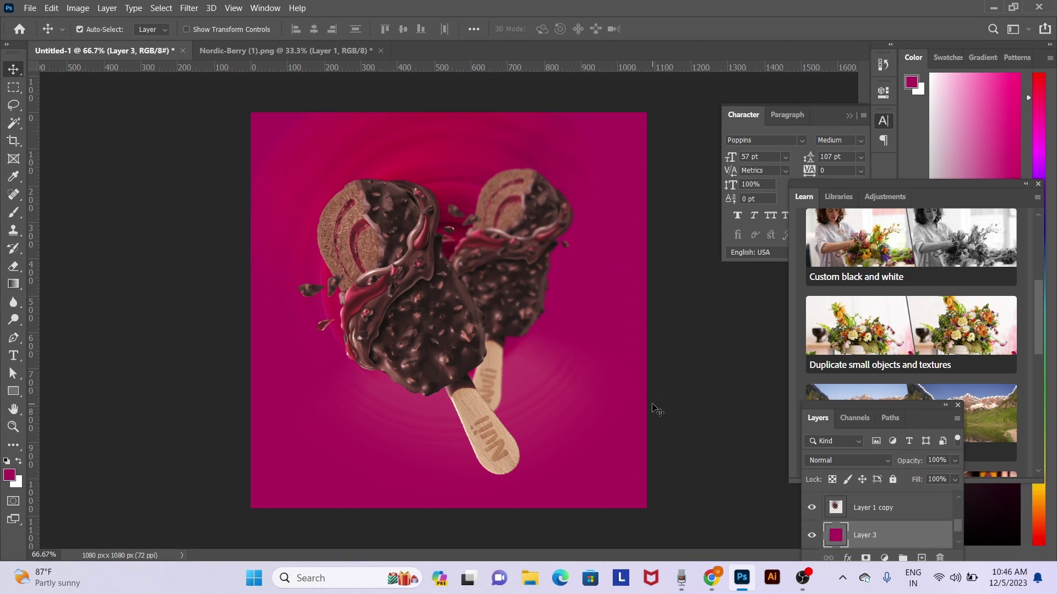
{"action": "key", "text": "ctrl+u"}
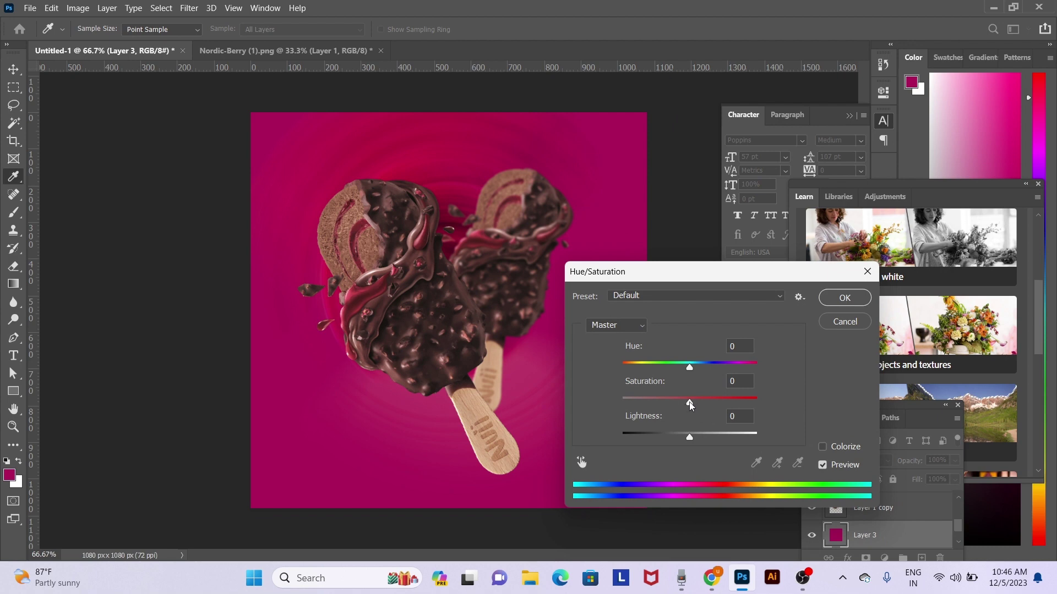
{"action": "left_click_drag", "start_coordinate": [689, 403], "coordinate": [706, 402]}
{"action": "mouse_move", "coordinate": [725, 406]}
{"action": "left_mouse_down"}
{"action": "mouse_move", "coordinate": [754, 406]}
{"action": "mouse_move", "coordinate": [619, 405]}
{"action": "mouse_move", "coordinate": [746, 405]}
{"action": "left_mouse_up"}
{"action": "key", "text": "Return"}
Brighten the Layer 1 copy swirl glow with Levels white input at 143
{"action": "key", "text": "v"}
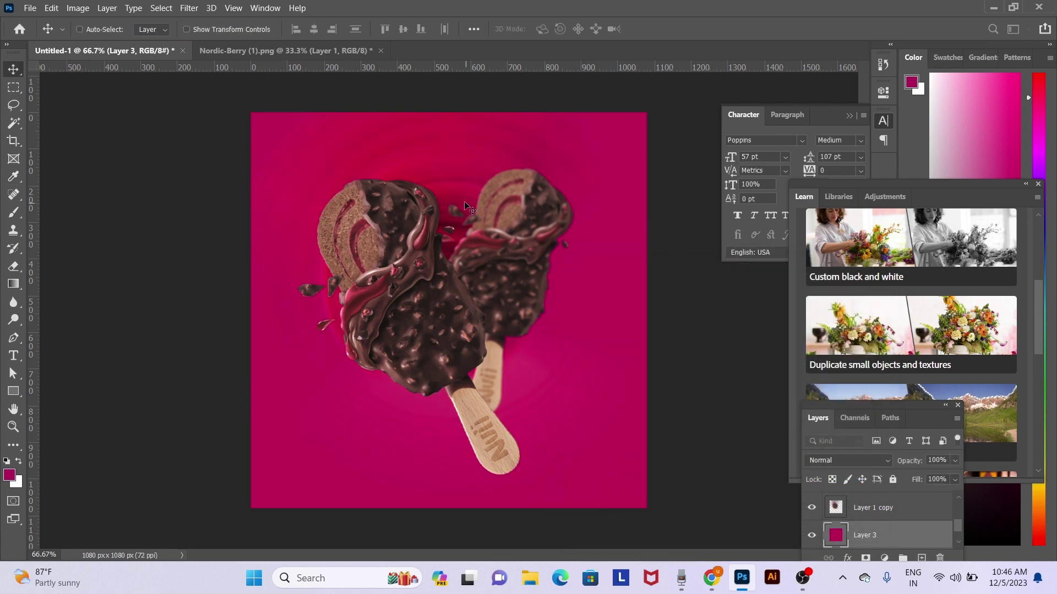
{"action": "right_click", "coordinate": [442, 160]}
{"action": "left_click", "coordinate": [458, 166]}
{"action": "key", "text": "ctrl+l"}
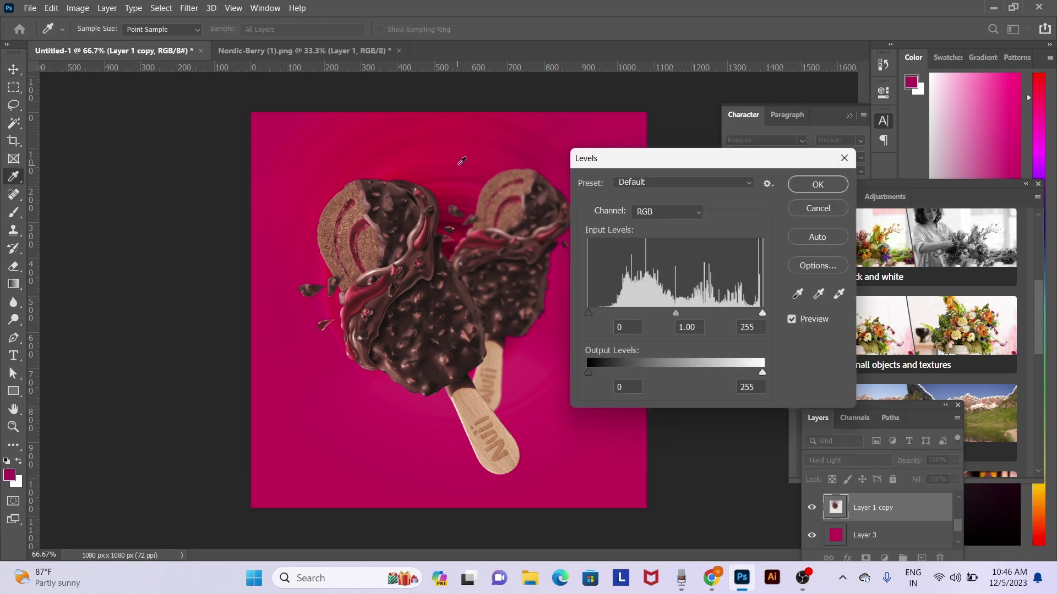
{"action": "left_click_drag", "start_coordinate": [763, 312], "coordinate": [685, 313]}
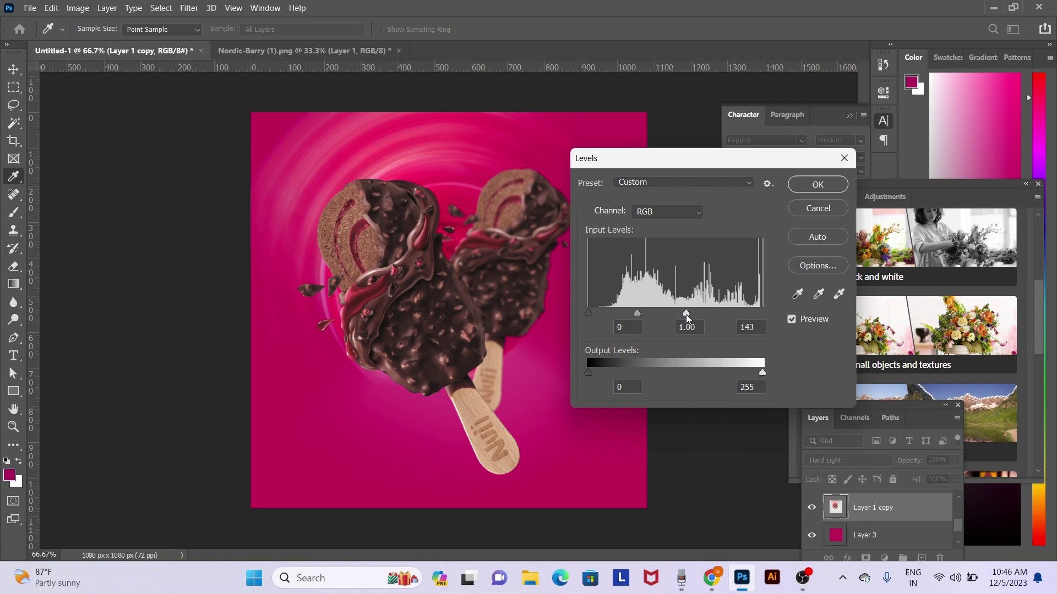
{"action": "key", "text": "Return"}
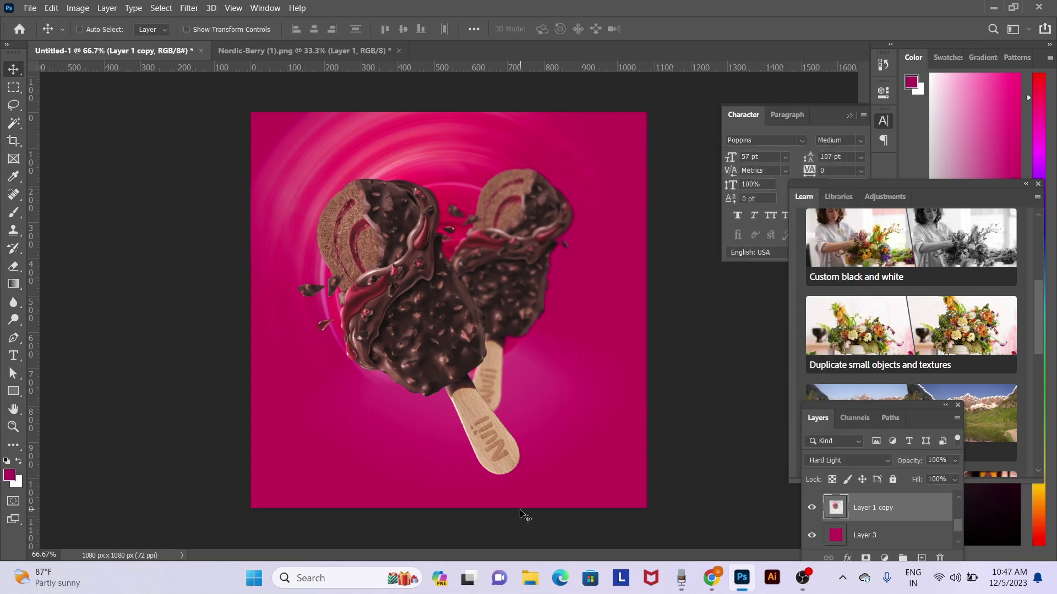
Open chocolate_PNG97186.png and shift the image down and right
{"action": "key", "text": "ctrl+o"}
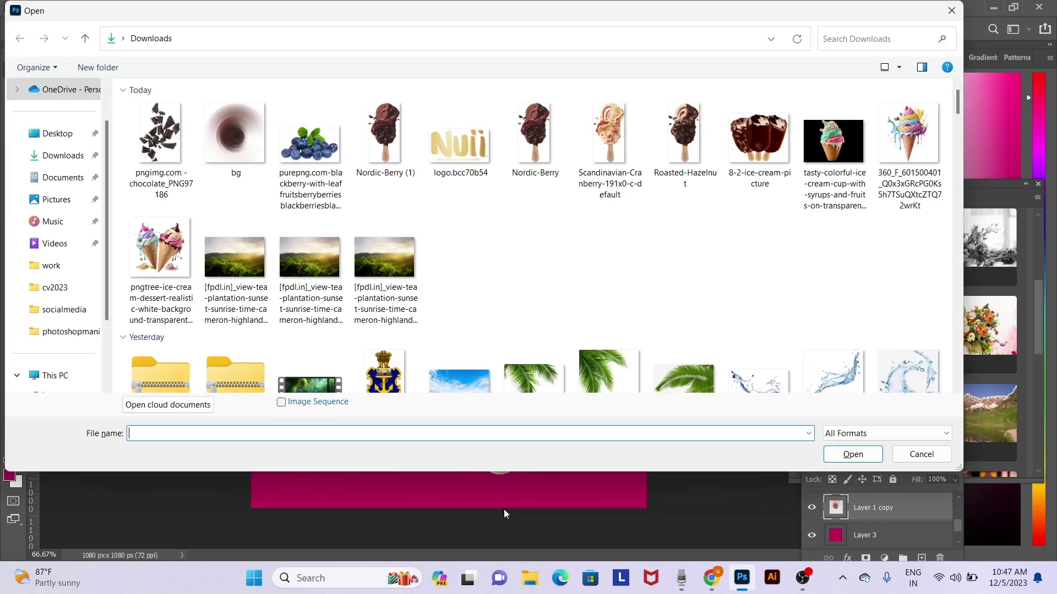
{"action": "double_click", "coordinate": [180, 141]}
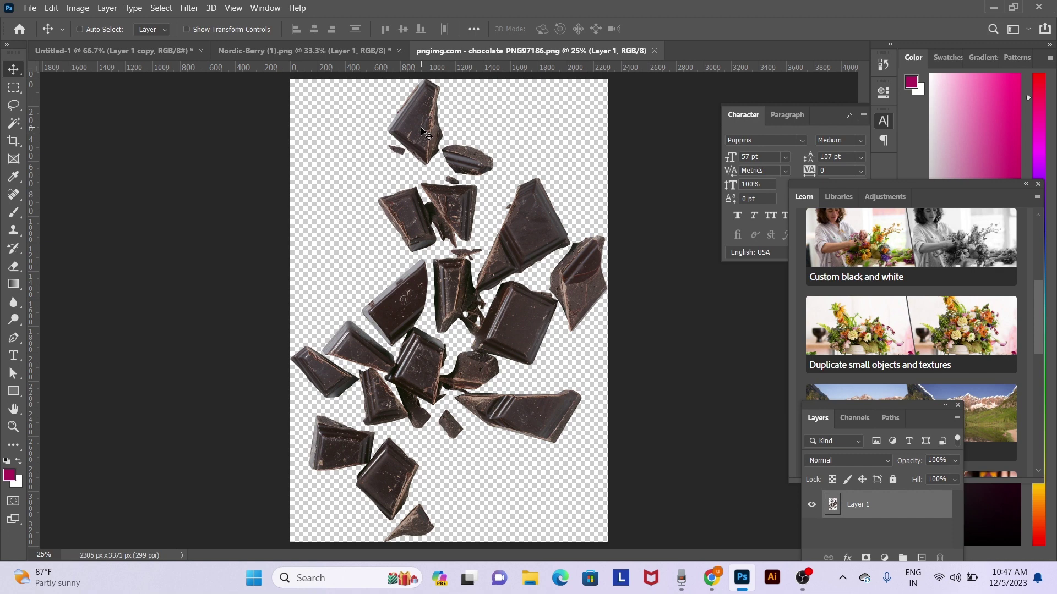
{"action": "left_click_drag", "start_coordinate": [425, 133], "coordinate": [460, 202]}
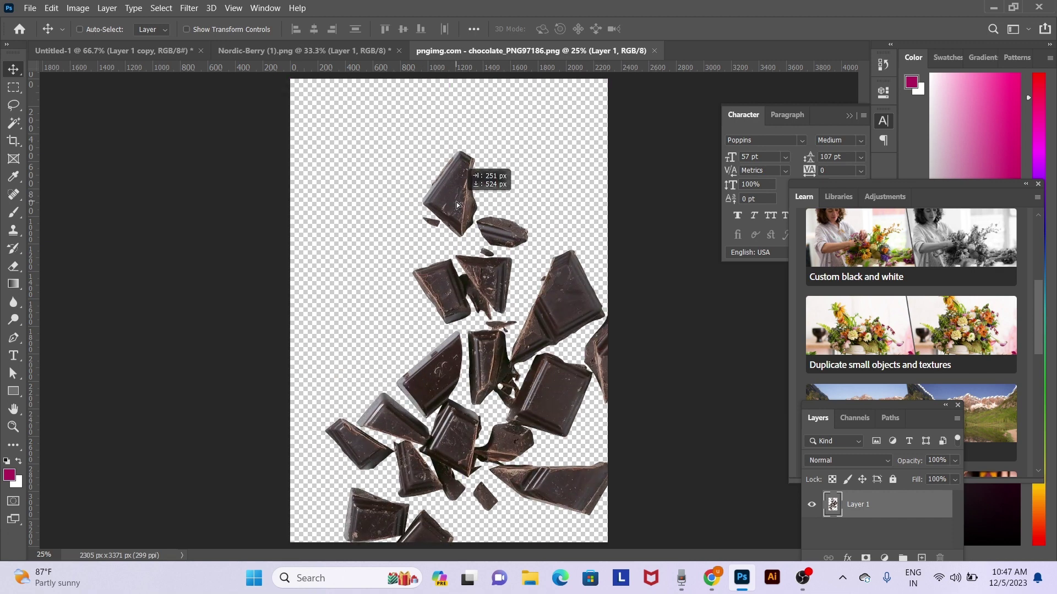
Outline the top chocolate piece with the Pen tool and paste it into the poster as Layer 4
{"action": "key", "text": "p"}
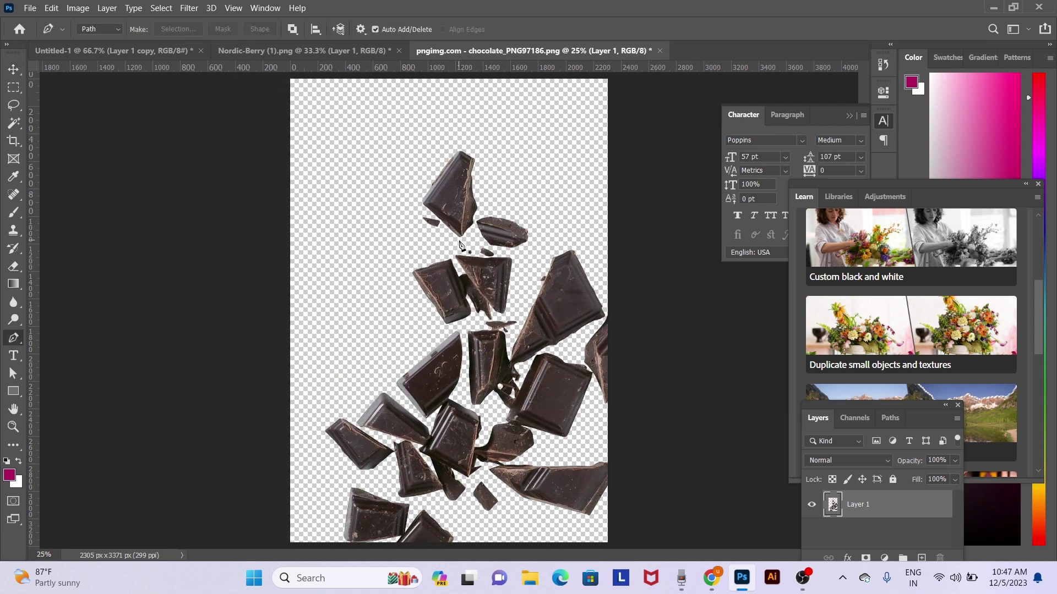
{"action": "left_click", "coordinate": [450, 241]}
{"action": "left_click", "coordinate": [468, 236]}
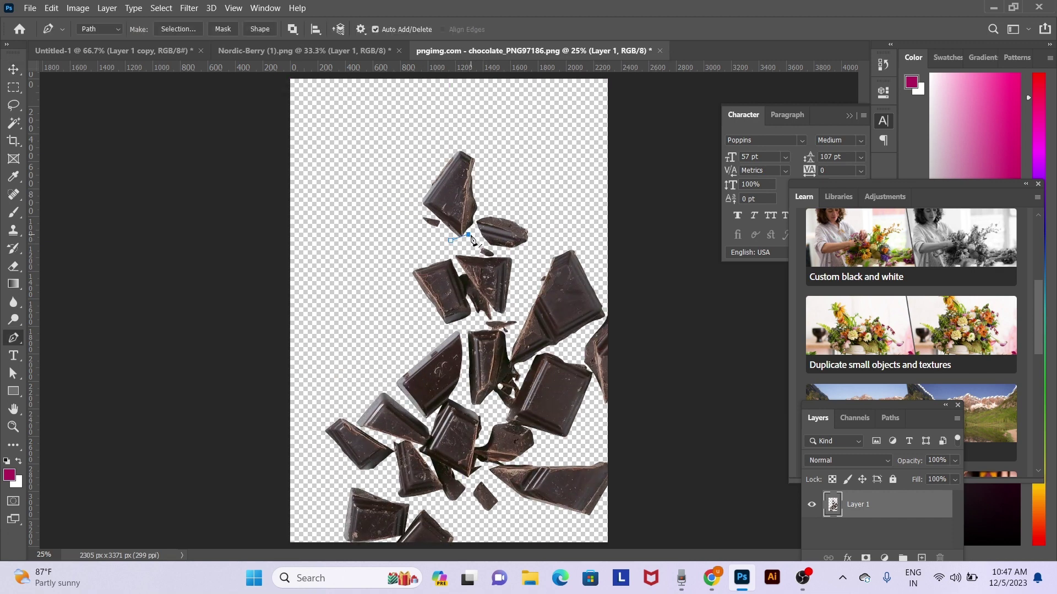
{"action": "left_click", "coordinate": [472, 227]}
{"action": "left_click", "coordinate": [509, 130]}
{"action": "left_click", "coordinate": [406, 133]}
{"action": "left_click", "coordinate": [392, 187]}
{"action": "left_click", "coordinate": [425, 242]}
{"action": "key", "text": "ctrl+Return"}
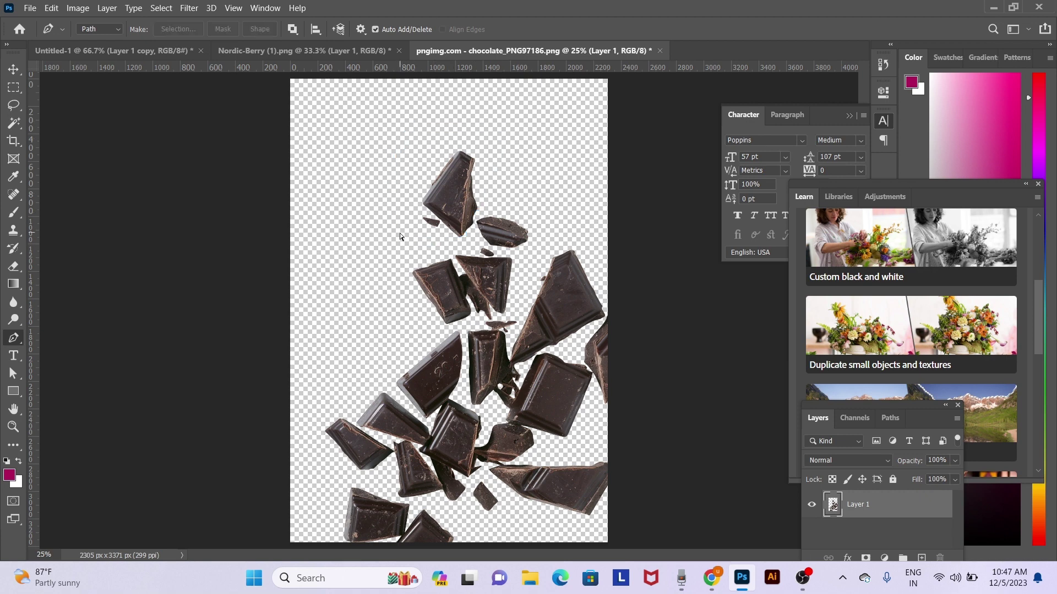
{"action": "left_click", "coordinate": [74, 50]}
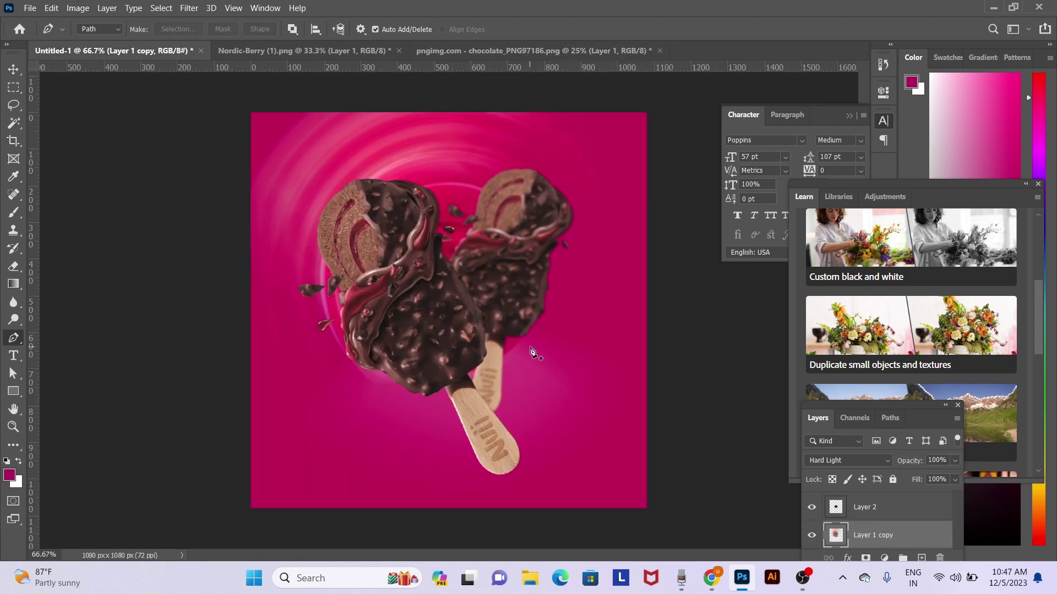
{"action": "key", "text": "ctrl+v"}
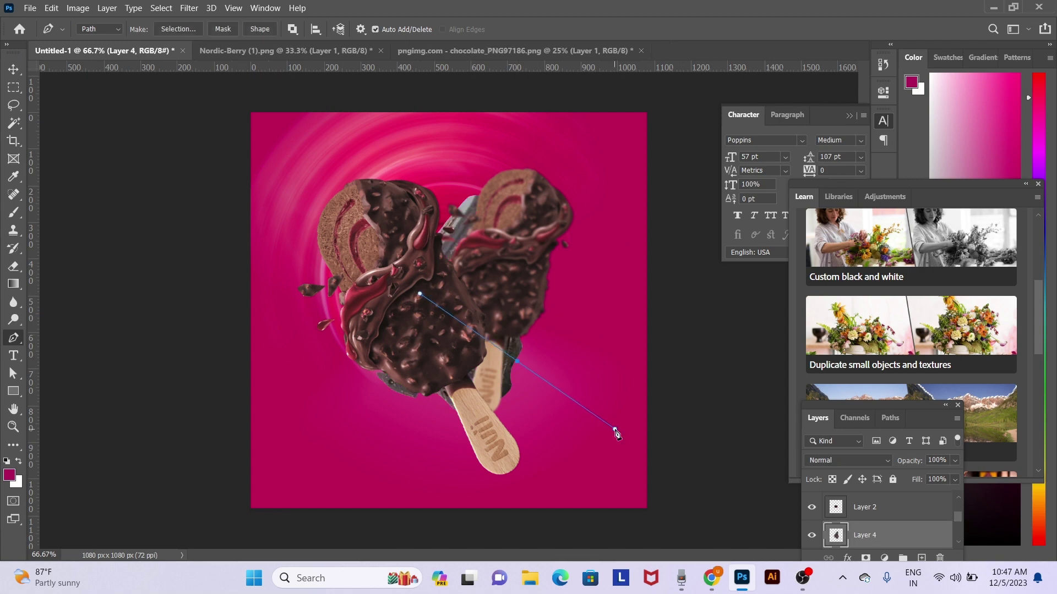
Move the chocolate piece lower right, scale it to 67%, tilt it, and start a Color Balance
{"action": "key", "text": "v"}
{"action": "mouse_move", "coordinate": [522, 351]}
{"action": "left_mouse_down"}
{"action": "mouse_move", "coordinate": [597, 401]}
{"action": "mouse_move", "coordinate": [616, 385]}
{"action": "mouse_move", "coordinate": [605, 376]}
{"action": "left_mouse_up"}
{"action": "key", "text": "ctrl+t"}
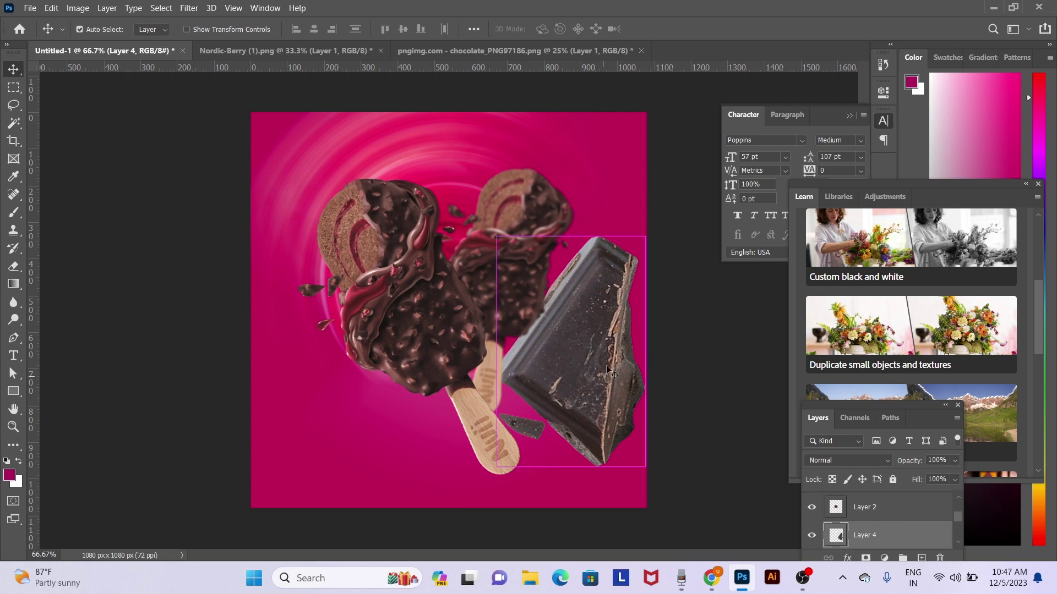
{"action": "left_click_drag", "start_coordinate": [645, 236], "coordinate": [596, 312]}
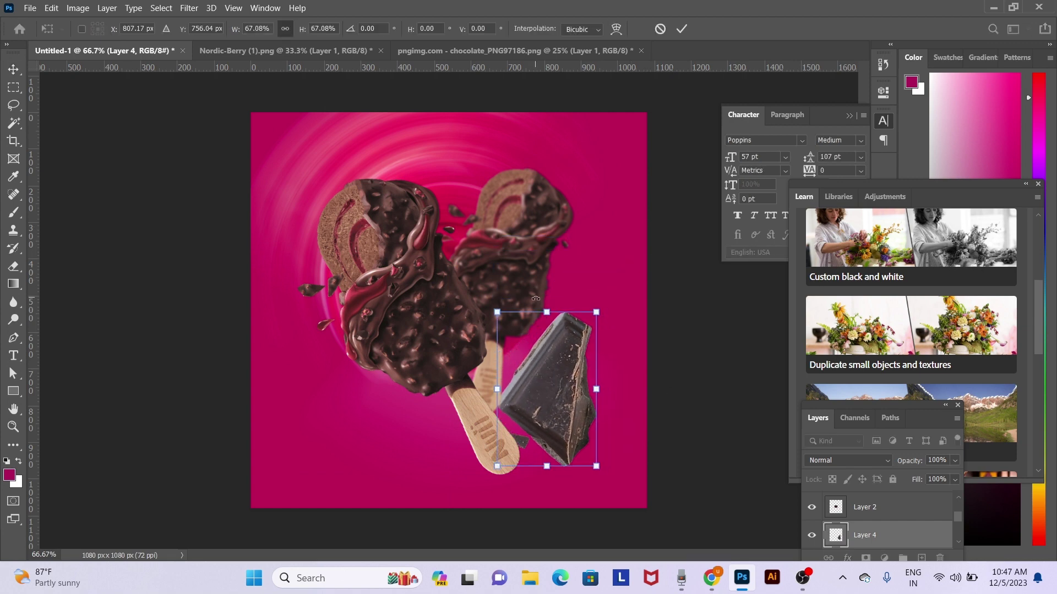
{"action": "left_click_drag", "start_coordinate": [566, 381], "coordinate": [589, 347]}
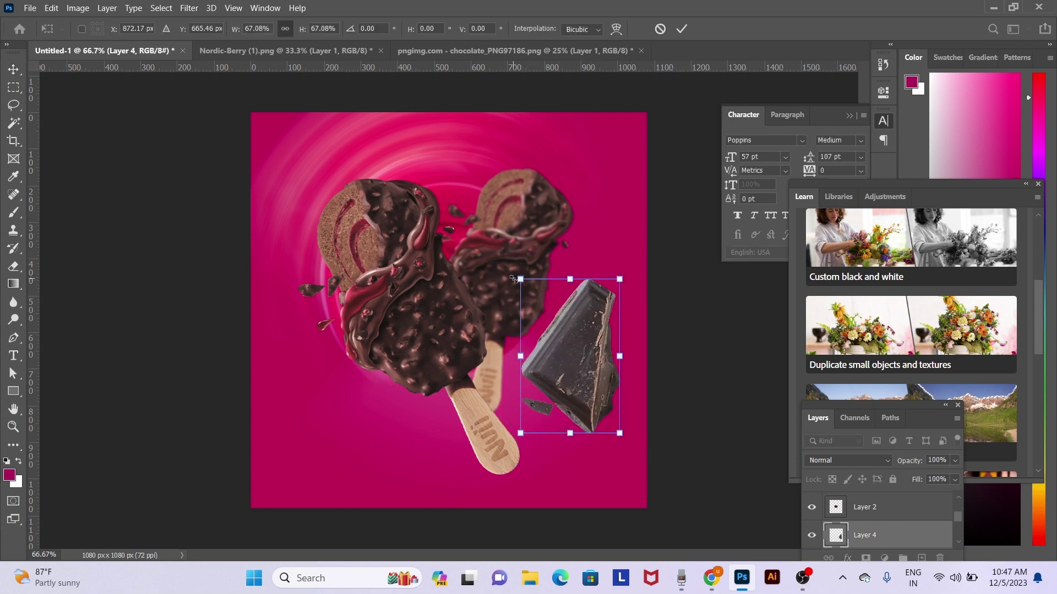
{"action": "left_click_drag", "start_coordinate": [512, 279], "coordinate": [549, 315]}
{"action": "key", "text": "Return"}
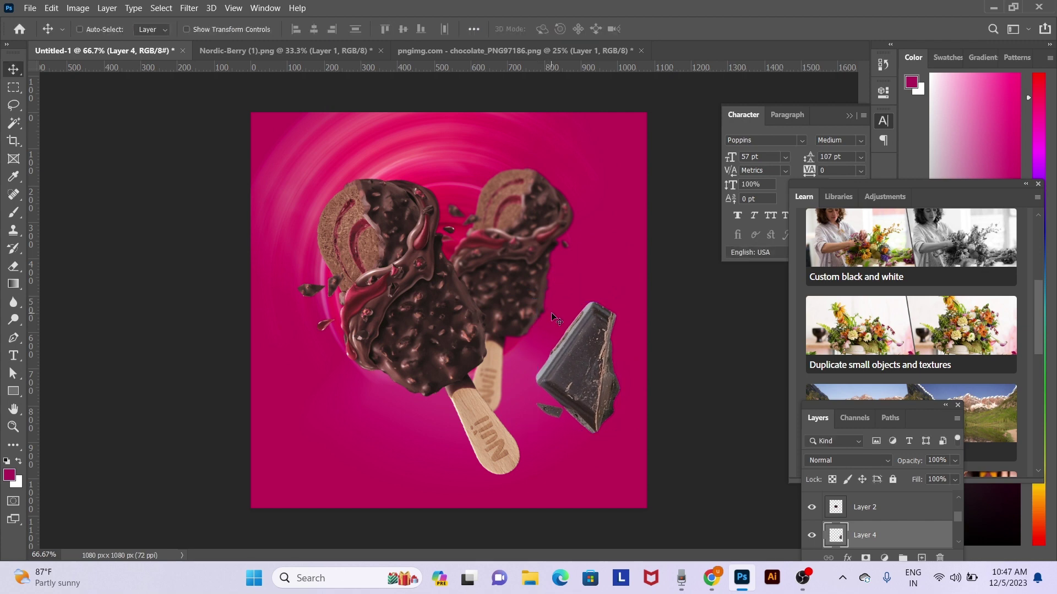
{"action": "key", "text": "ctrl+b"}
{"action": "mouse_move", "coordinate": [733, 190]}
{"action": "left_mouse_down"}
{"action": "mouse_move", "coordinate": [778, 156]}
{"action": "mouse_move", "coordinate": [800, 184]}
{"action": "left_mouse_up"}
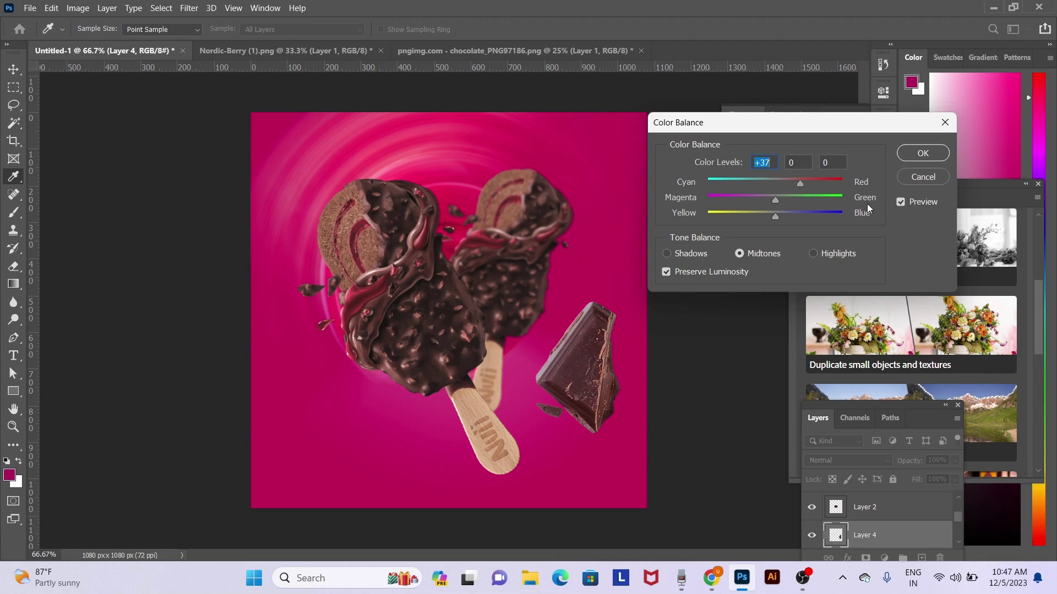
Shift the chocolate piece's Color Balance to +43 toward red
{"action": "left_click", "coordinate": [901, 202]}
{"action": "left_click", "coordinate": [901, 203]}
{"action": "mouse_move", "coordinate": [800, 186]}
{"action": "left_mouse_down"}
{"action": "mouse_move", "coordinate": [775, 218]}
{"action": "mouse_move", "coordinate": [769, 199]}
{"action": "left_mouse_up"}
{"action": "key", "text": "Return"}
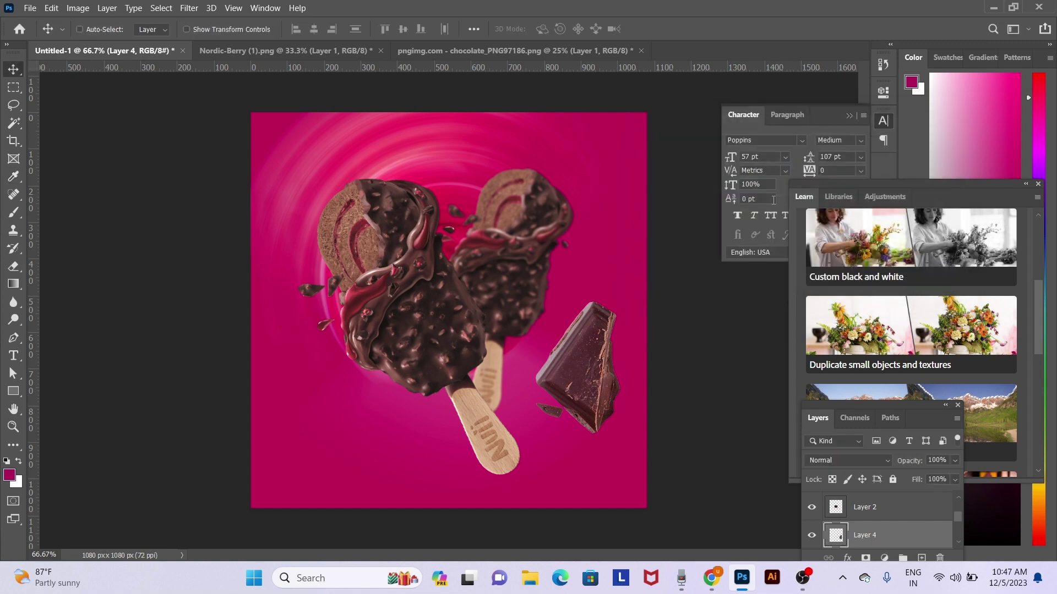
Darken the chocolate piece's midtones with a lowered Curves point
{"action": "key", "text": "ctrl+m"}
{"action": "left_click_drag", "start_coordinate": [713, 195], "coordinate": [850, 193]}
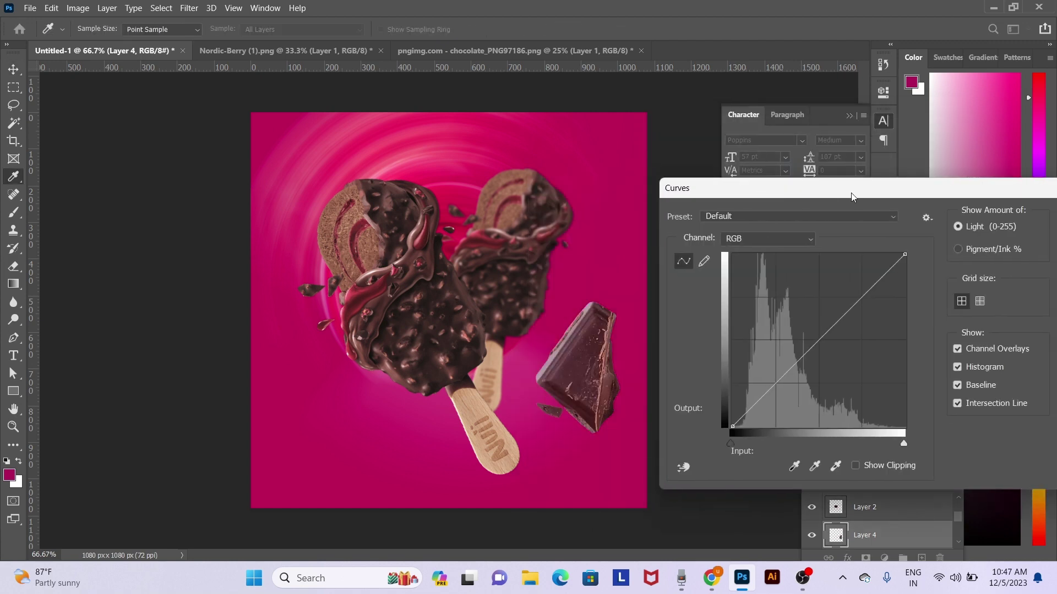
{"action": "left_click_drag", "start_coordinate": [782, 384], "coordinate": [785, 389]}
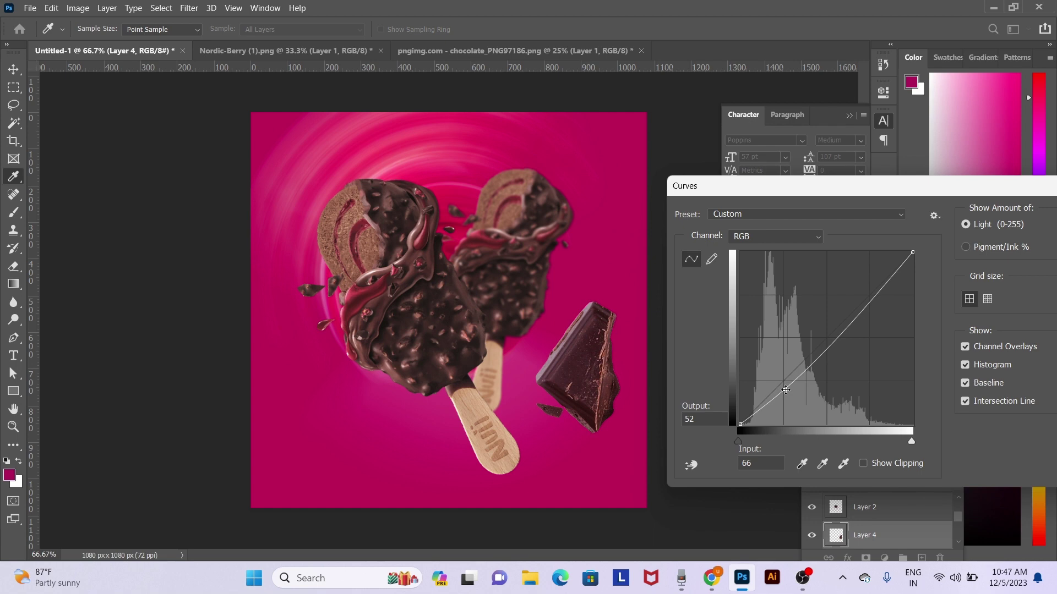
{"action": "key", "text": "Return"}
Shrink the piece to about 69%, tilt it more, and place it near the lower right
{"action": "left_click_drag", "start_coordinate": [574, 391], "coordinate": [599, 405]}
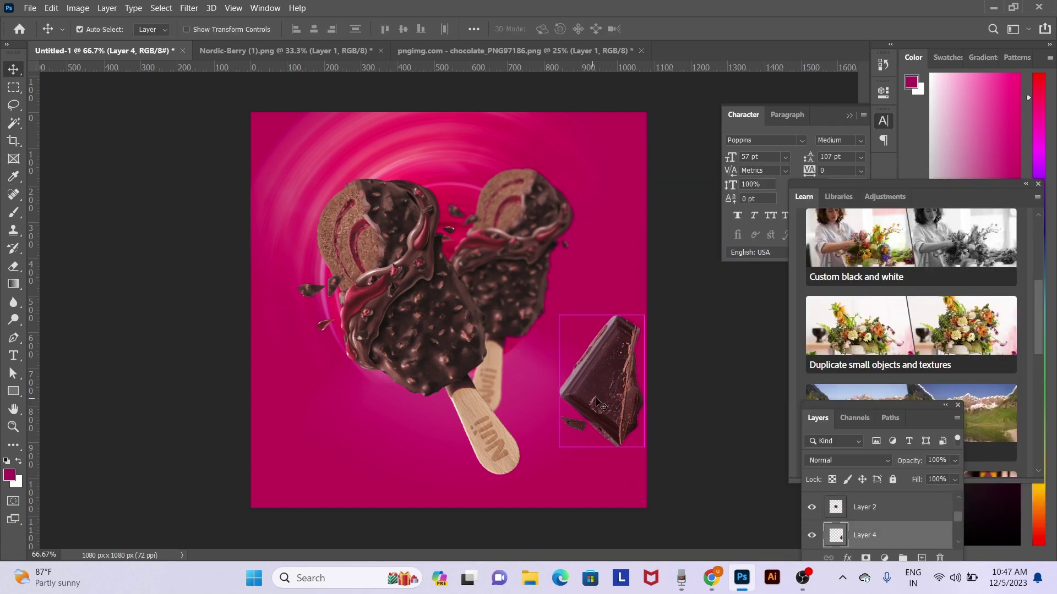
{"action": "key", "text": "ctrl+t"}
{"action": "left_click_drag", "start_coordinate": [643, 315], "coordinate": [631, 334]}
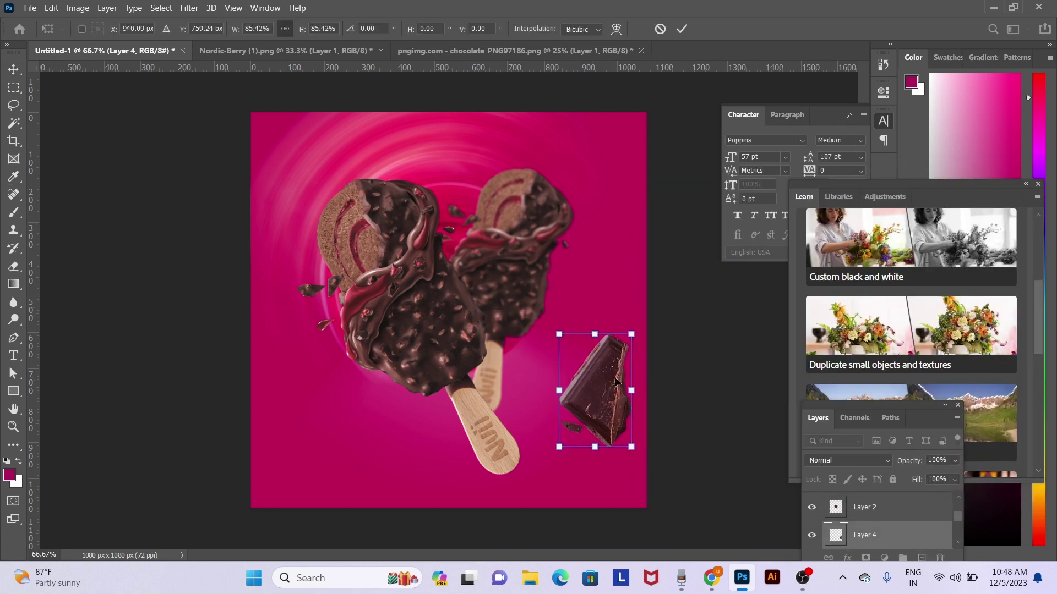
{"action": "left_click_drag", "start_coordinate": [564, 452], "coordinate": [605, 426]}
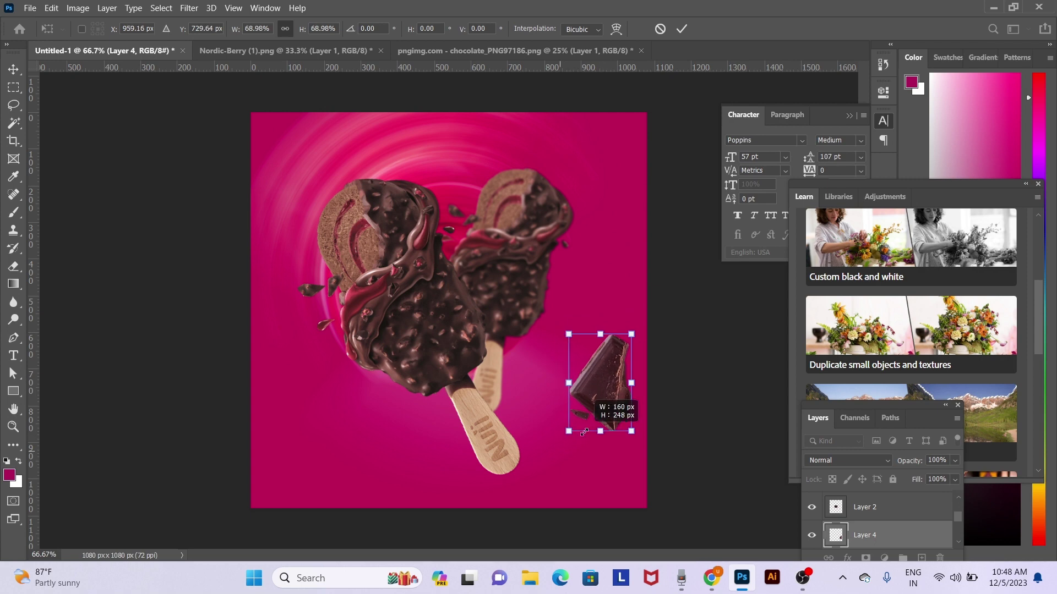
{"action": "key", "text": "Return"}
{"action": "left_click_drag", "start_coordinate": [624, 381], "coordinate": [630, 383]}
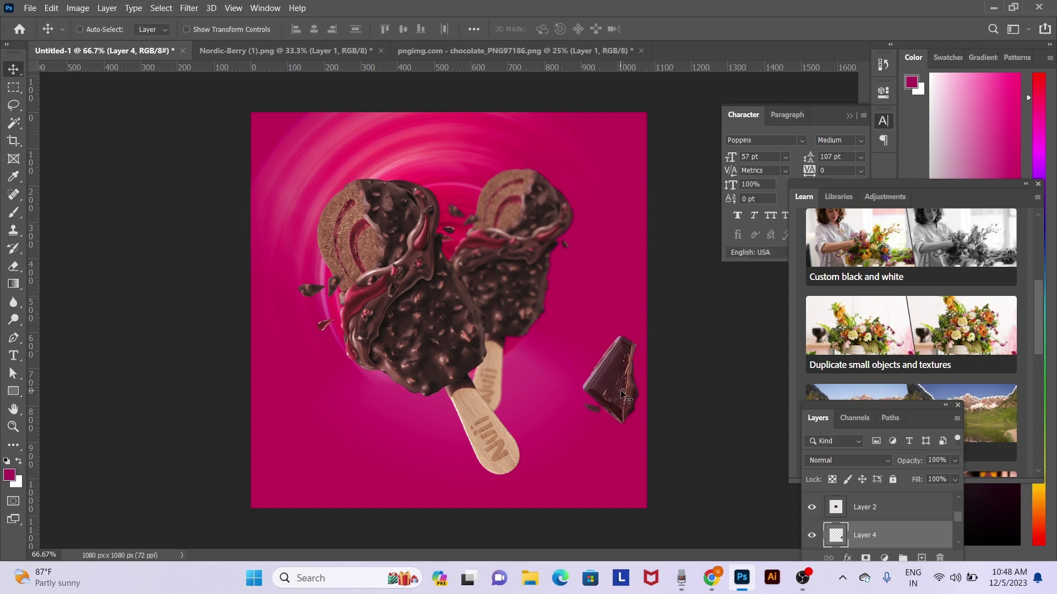
Duplicate the chocolate piece into the top-left corner and rotate the copy
{"action": "left_click_drag", "start_coordinate": [624, 396], "coordinate": [310, 215]}
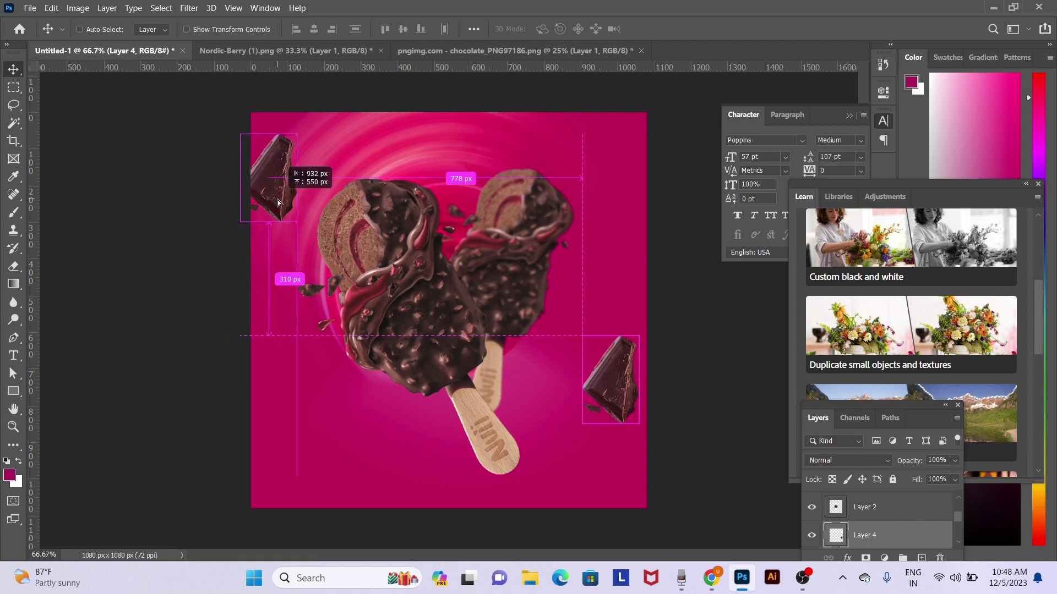
{"action": "key", "text": "ctrl+t"}
{"action": "left_click_drag", "start_coordinate": [387, 144], "coordinate": [178, 78]}
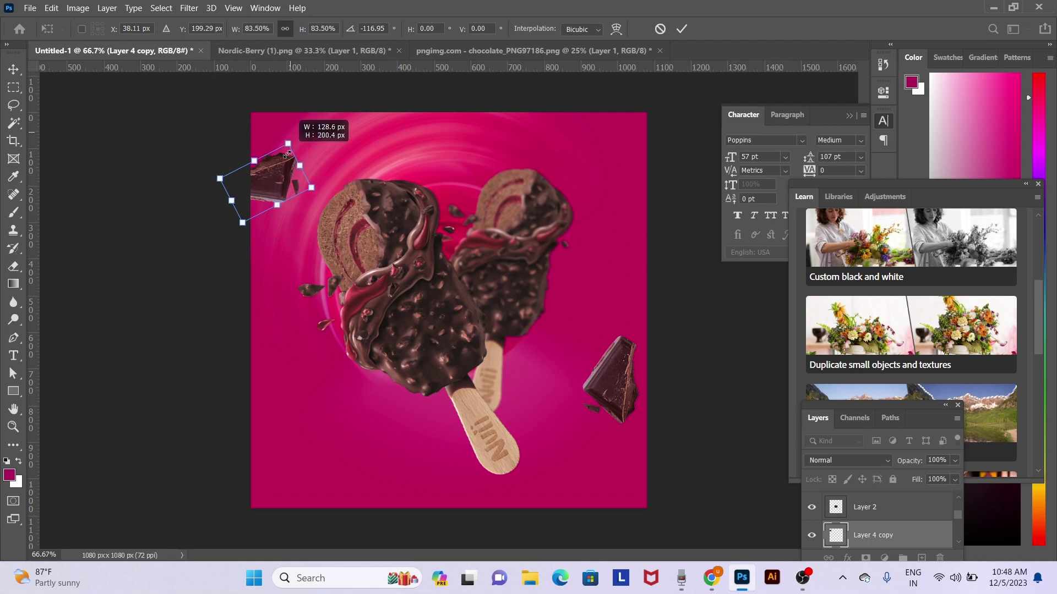
{"action": "mouse_move", "coordinate": [294, 133]}
{"action": "left_mouse_down"}
{"action": "mouse_move", "coordinate": [308, 205]}
{"action": "mouse_move", "coordinate": [294, 204]}
{"action": "left_mouse_up"}
{"action": "key", "text": "Return"}
Apply a 38-pixel Motion Blur to the copied chocolate piece
{"action": "left_click", "coordinate": [184, 8]}
{"action": "mouse_move", "coordinate": [197, 155]}
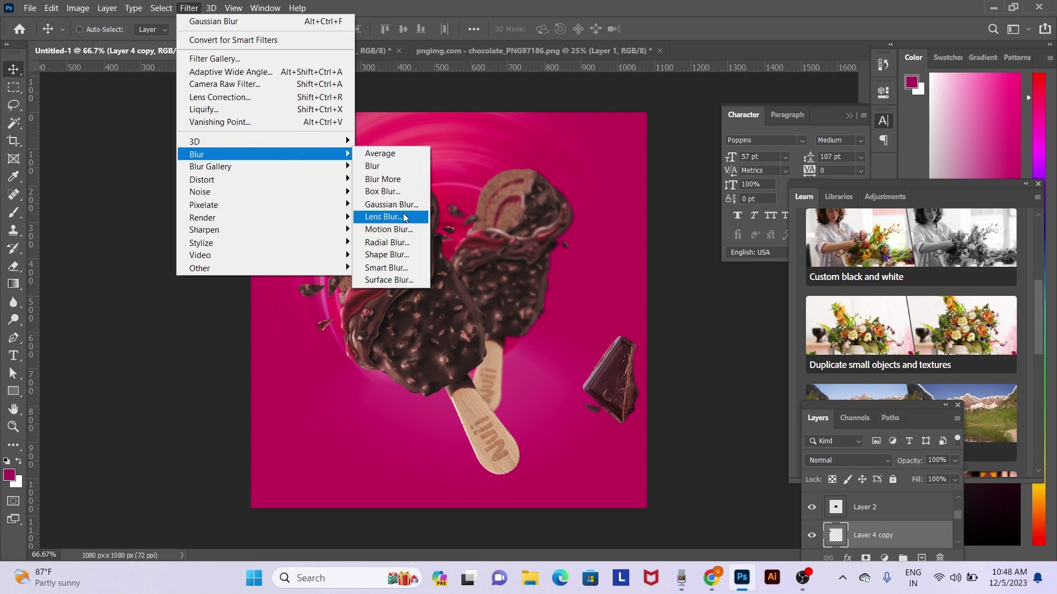
{"action": "left_click", "coordinate": [403, 229]}
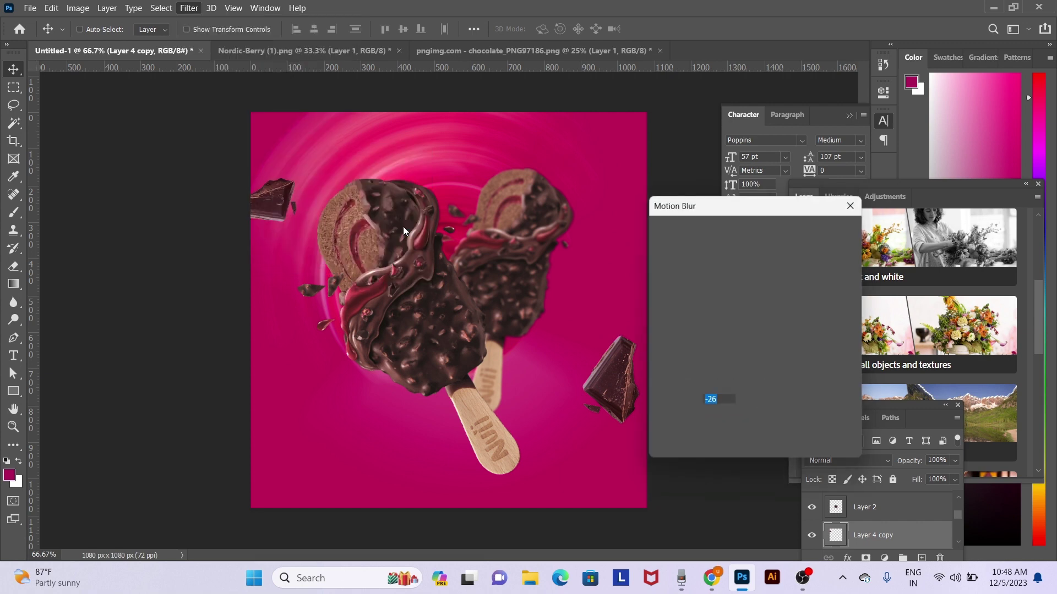
{"action": "left_click_drag", "start_coordinate": [683, 451], "coordinate": [672, 448]}
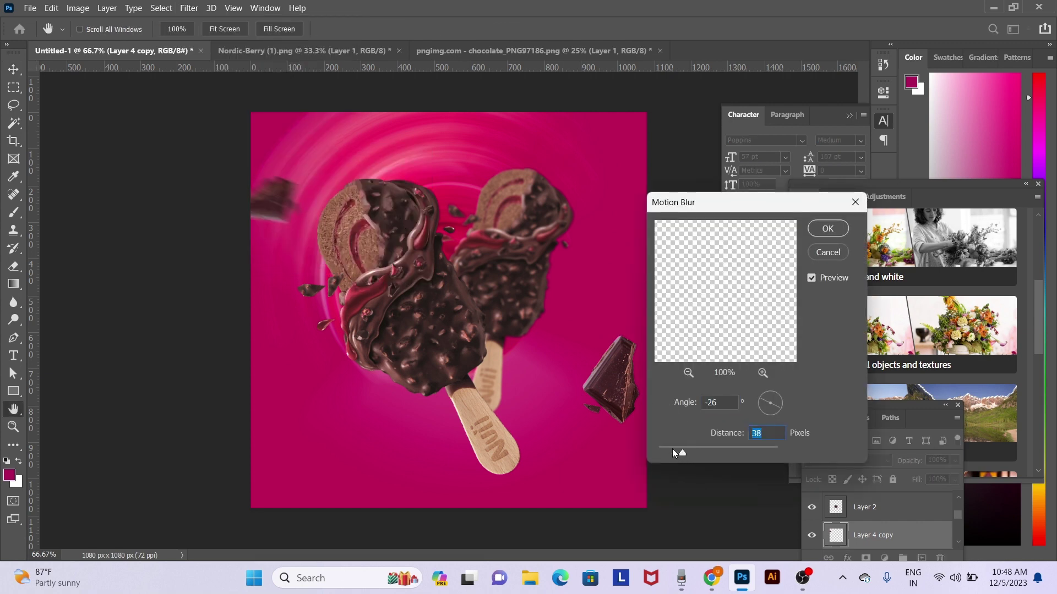
{"action": "key", "text": "Return"}
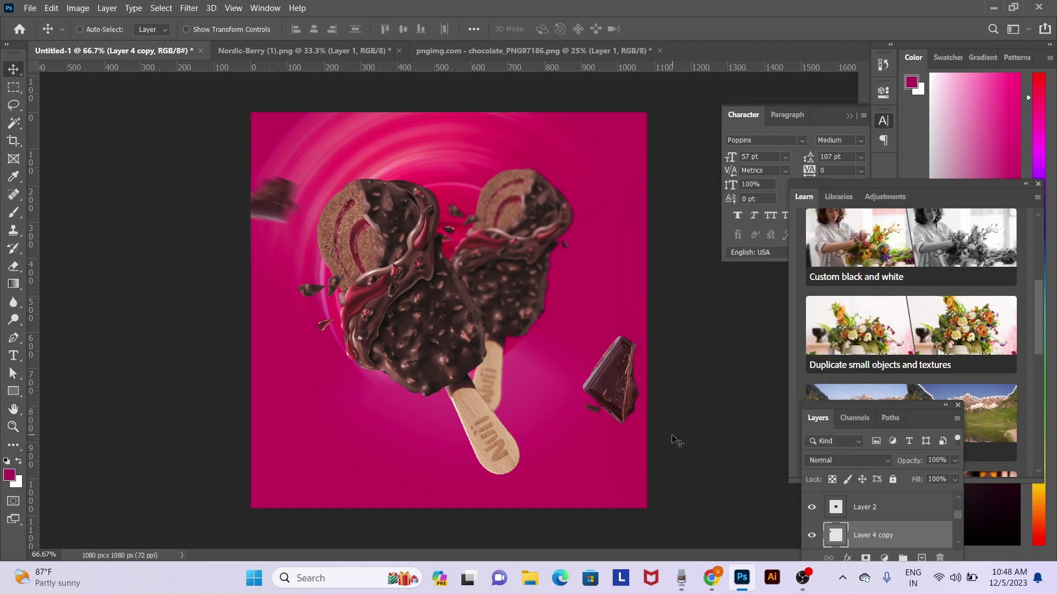
Give the right chunk on Layer 4 a Motion Blur of -26° and 18 px
{"action": "right_click", "coordinate": [620, 384]}
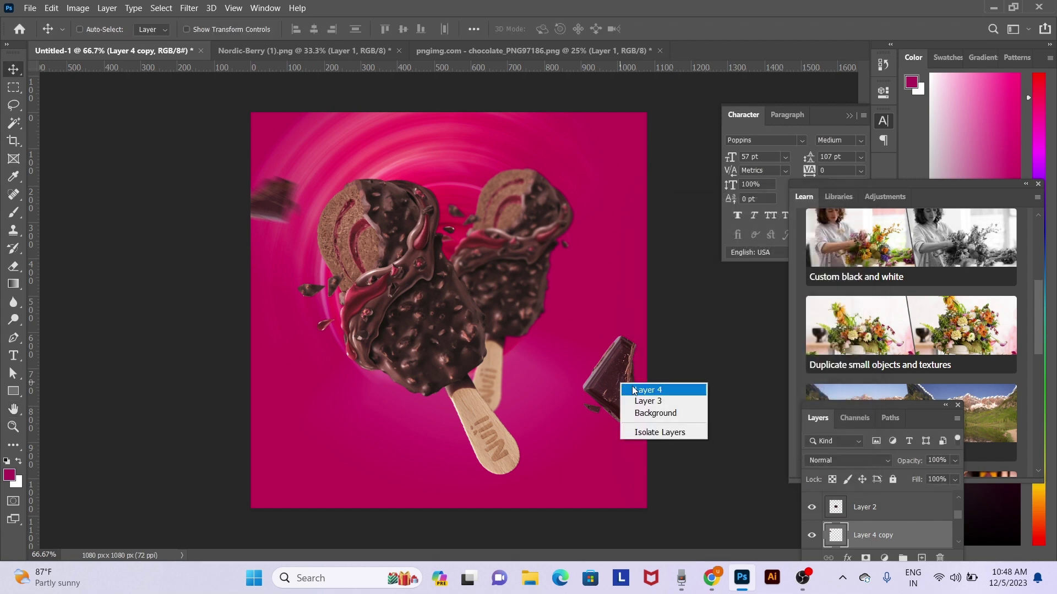
{"action": "left_click", "coordinate": [639, 391]}
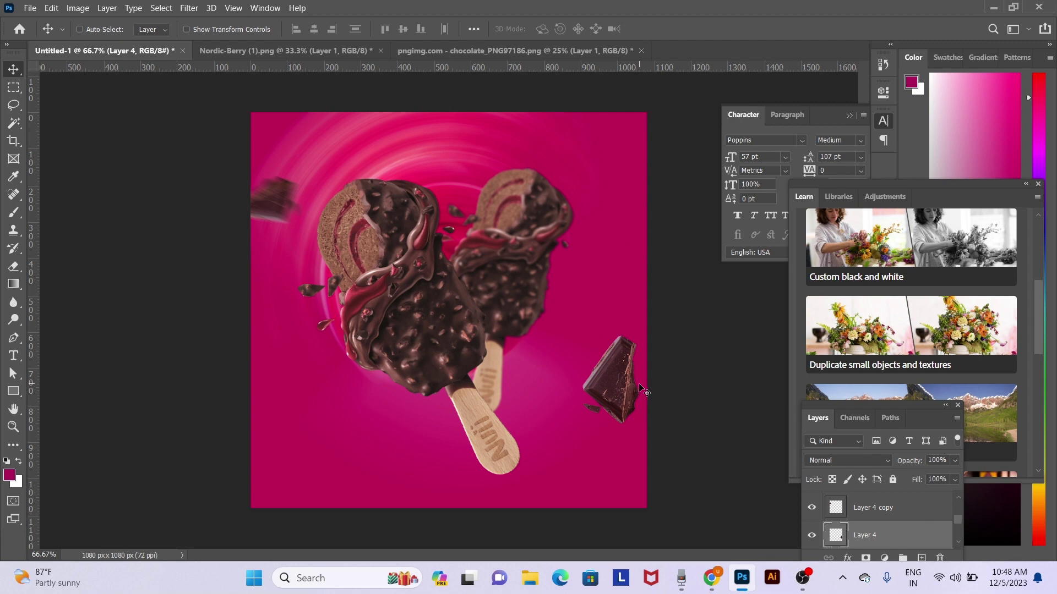
{"action": "left_click_drag", "start_coordinate": [643, 390], "coordinate": [641, 383]}
{"action": "left_click", "coordinate": [190, 8]}
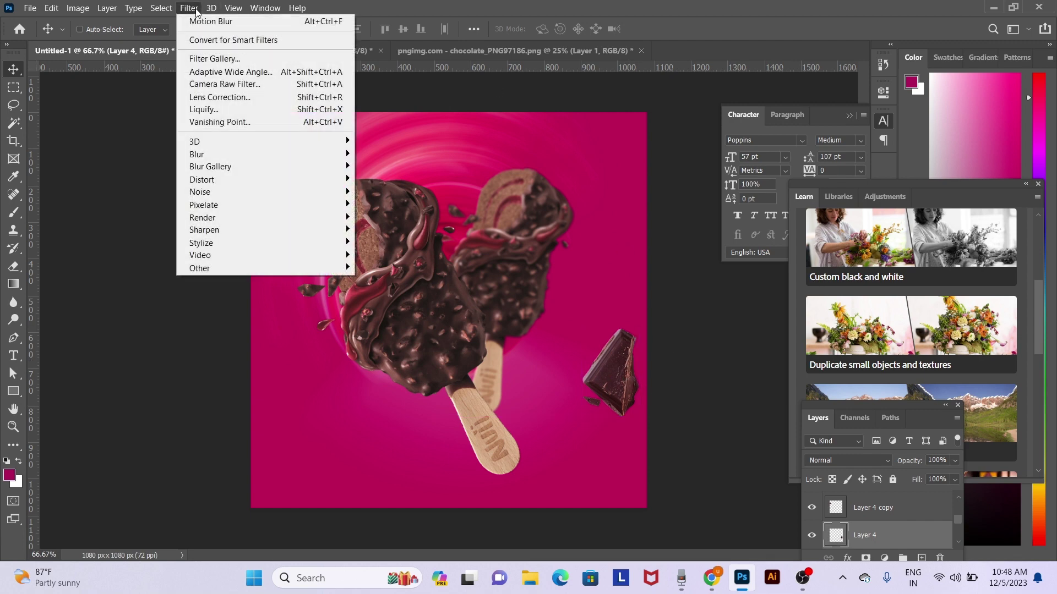
{"action": "mouse_move", "coordinate": [263, 154]}
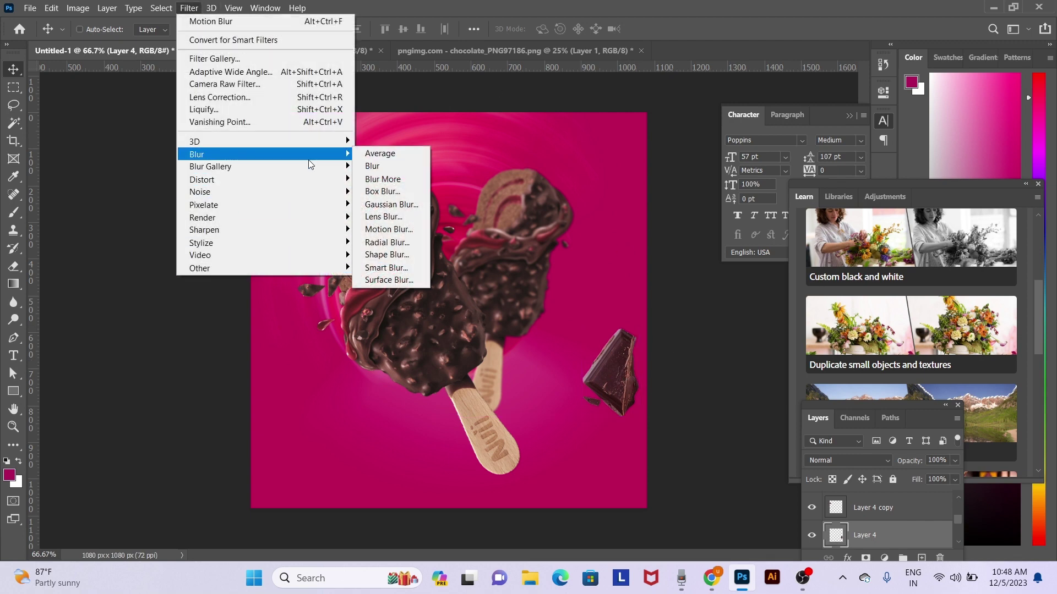
{"action": "left_click", "coordinate": [410, 229]}
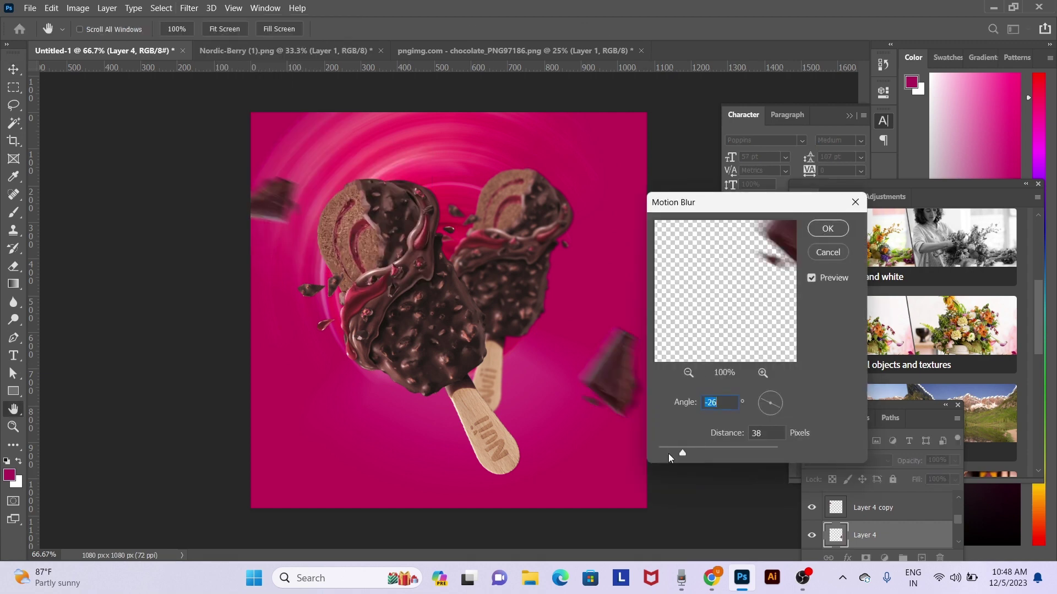
{"action": "left_click", "coordinate": [669, 452]}
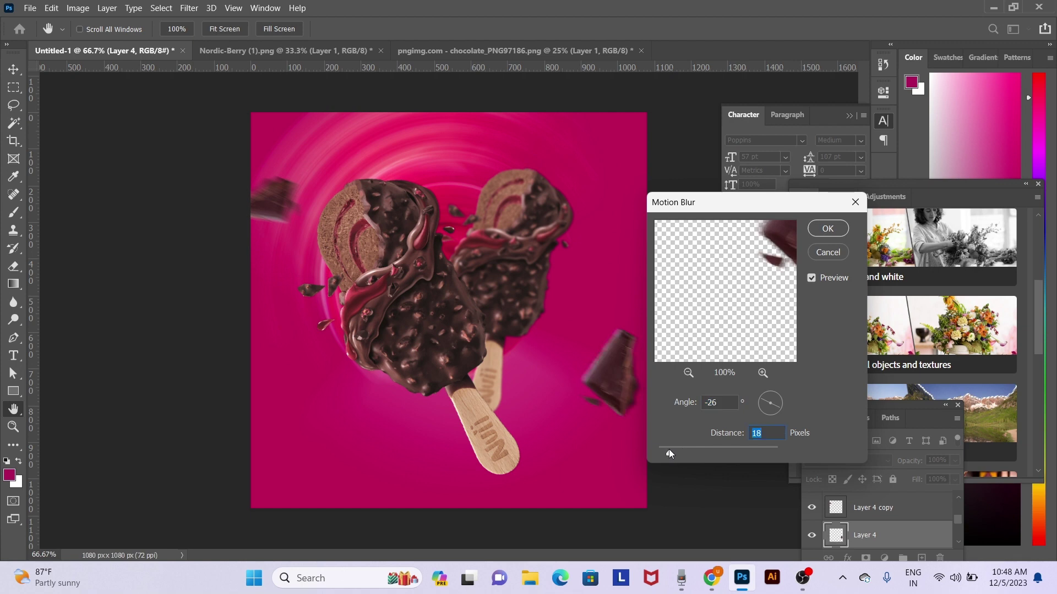
{"action": "key", "text": "Return"}
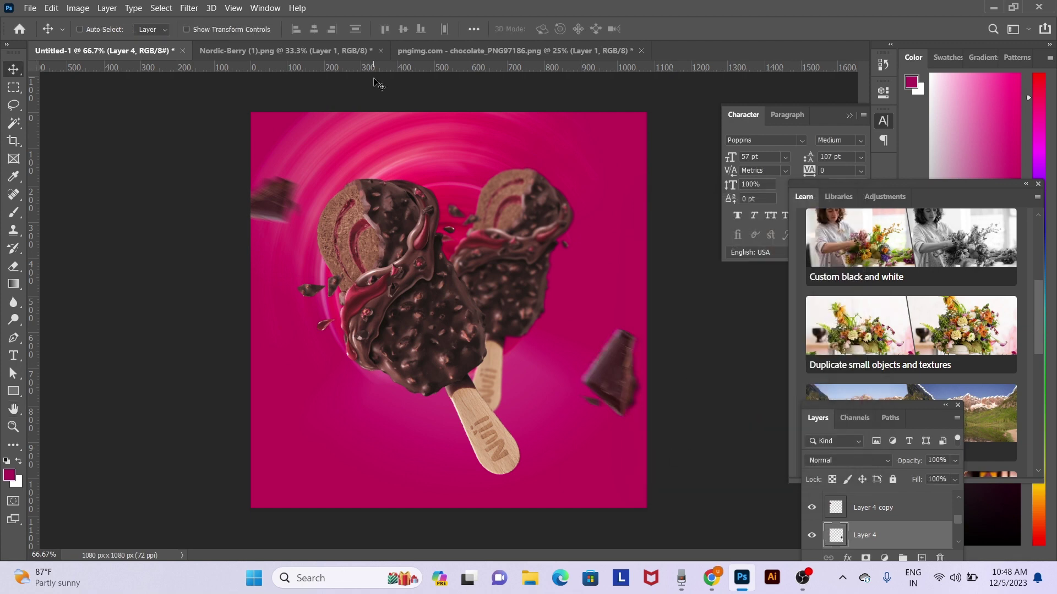
Drag the chocolate pieces image into the poster as Layer 5
{"action": "left_click", "coordinate": [441, 48]}
{"action": "key", "text": "ctrl+d"}
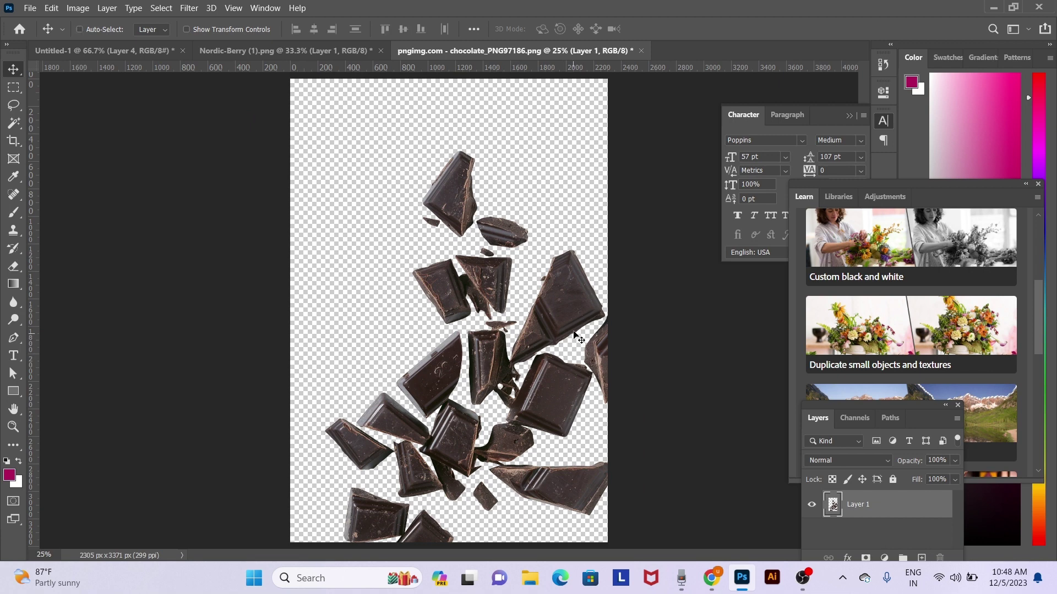
{"action": "left_click_drag", "start_coordinate": [561, 309], "coordinate": [5, 25]}
{"action": "left_click_drag", "start_coordinate": [74, 43], "coordinate": [78, 52]}
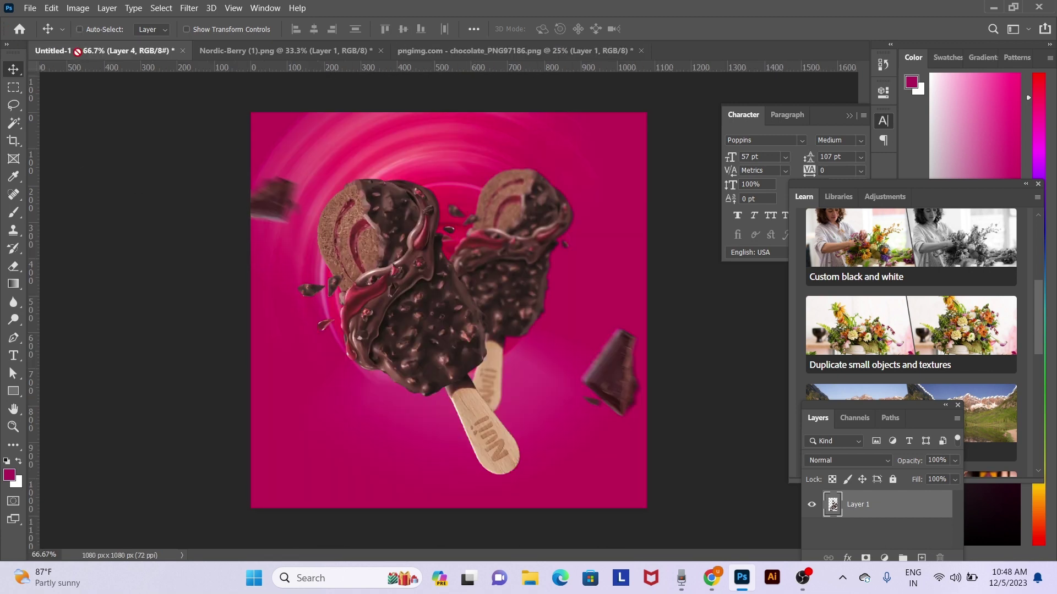
{"action": "left_click_drag", "start_coordinate": [390, 182], "coordinate": [490, 252]}
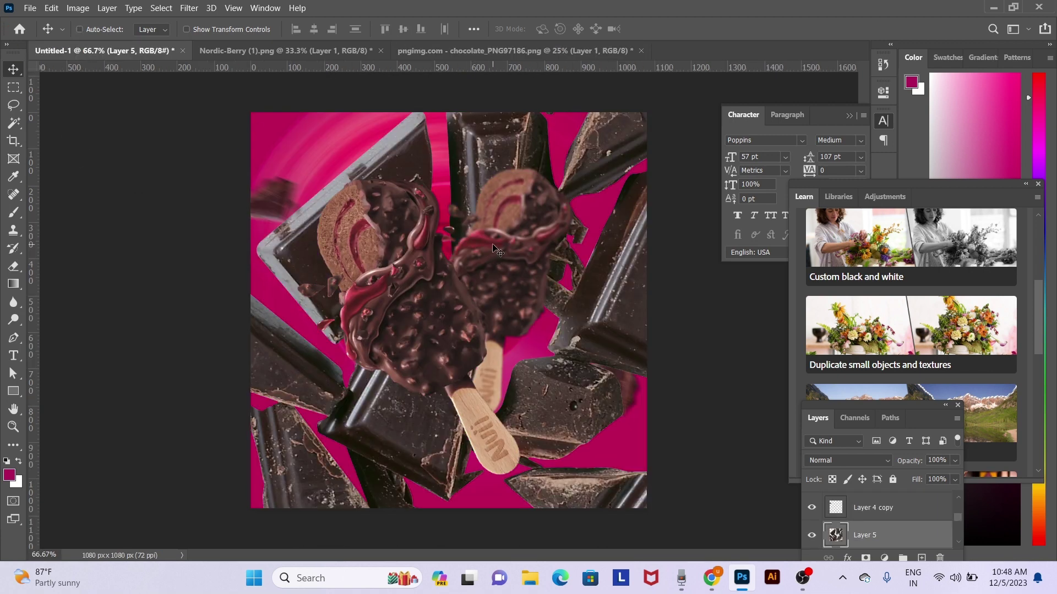
Scale the chocolate pieces layer to about 47% and reposition it around the popsicles
{"action": "key", "text": "ctrl+minus"}
{"action": "key", "text": "ctrl+minus"}
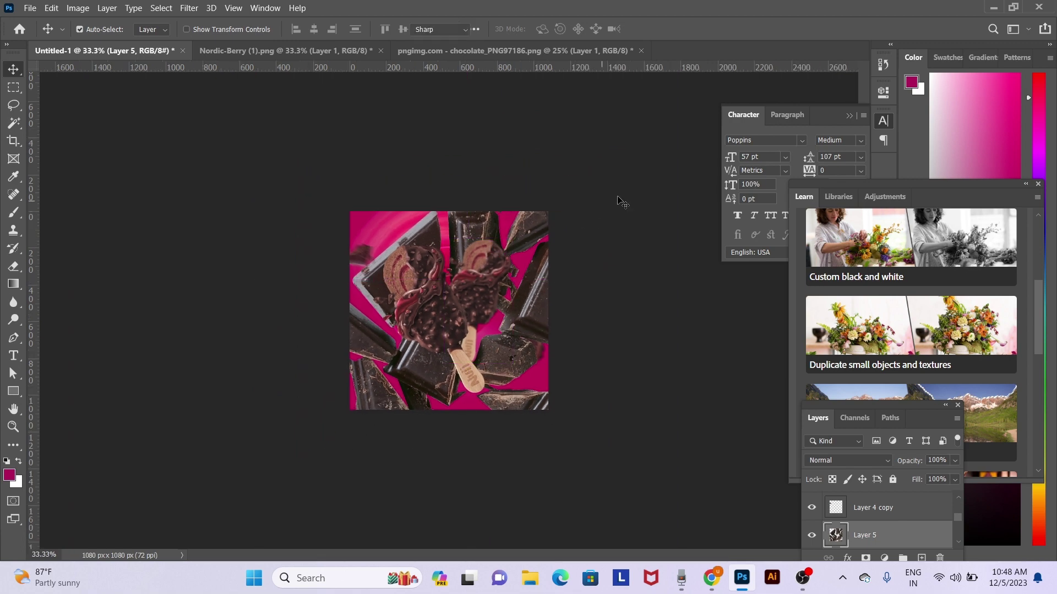
{"action": "key", "text": "ctrl+t"}
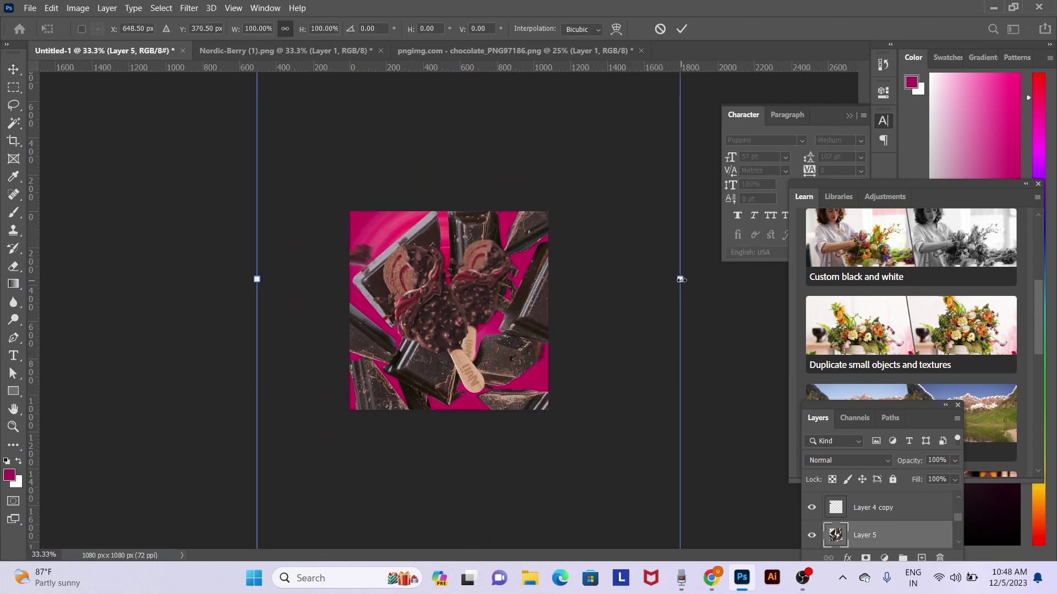
{"action": "mouse_move", "coordinate": [680, 280]}
{"action": "left_mouse_down"}
{"action": "mouse_move", "coordinate": [454, 279]}
{"action": "mouse_move", "coordinate": [470, 306]}
{"action": "left_mouse_up"}
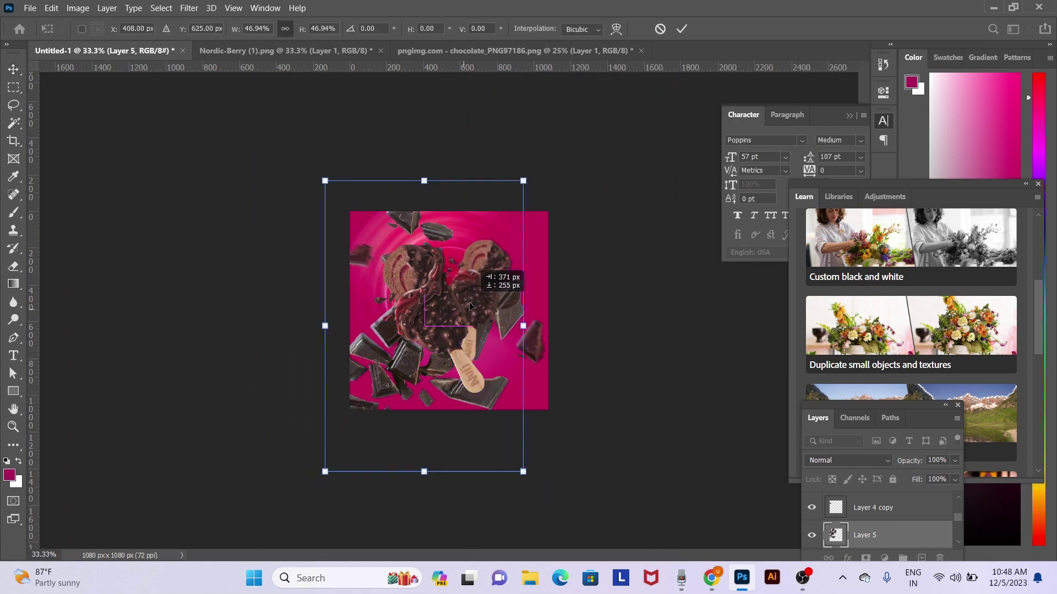
{"action": "key", "text": "Return"}
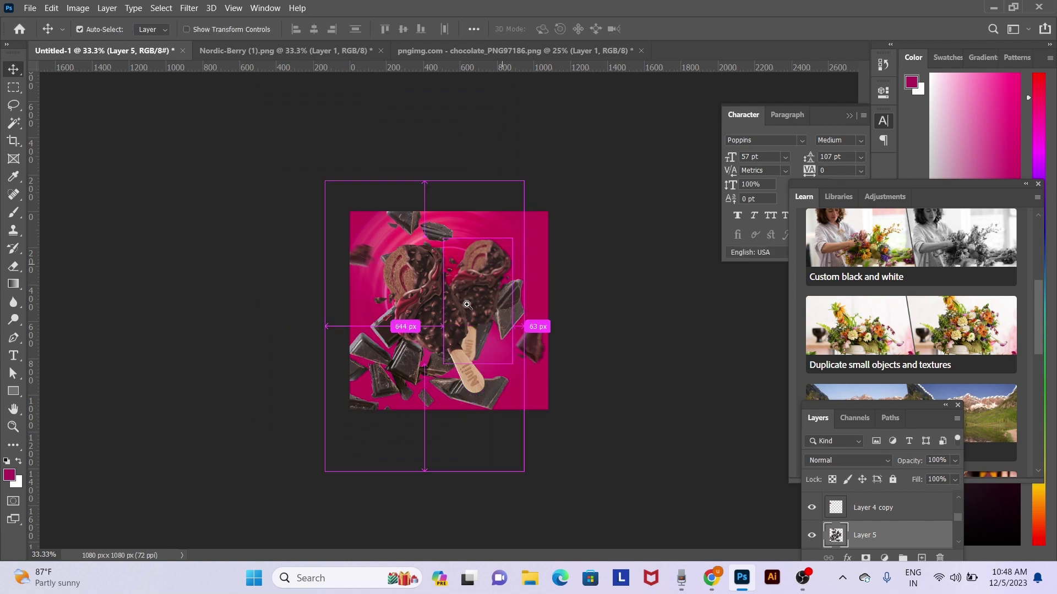
{"action": "key", "text": "ctrl+plus"}
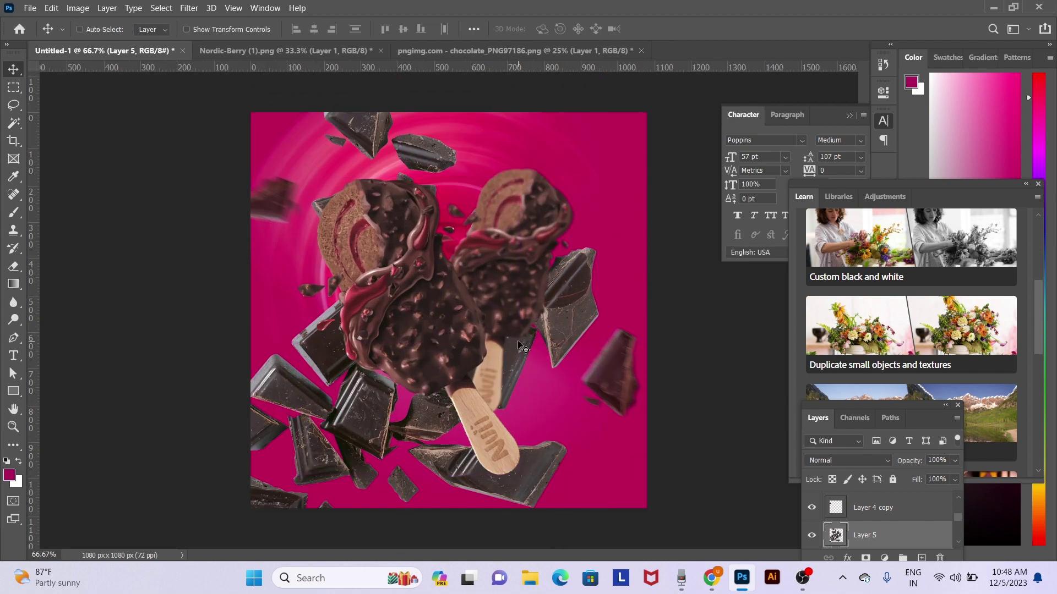
Warm the chocolate pieces with Color Balance red +64 and deepen shadows with Levels black 13
{"action": "key", "text": "ctrl+b"}
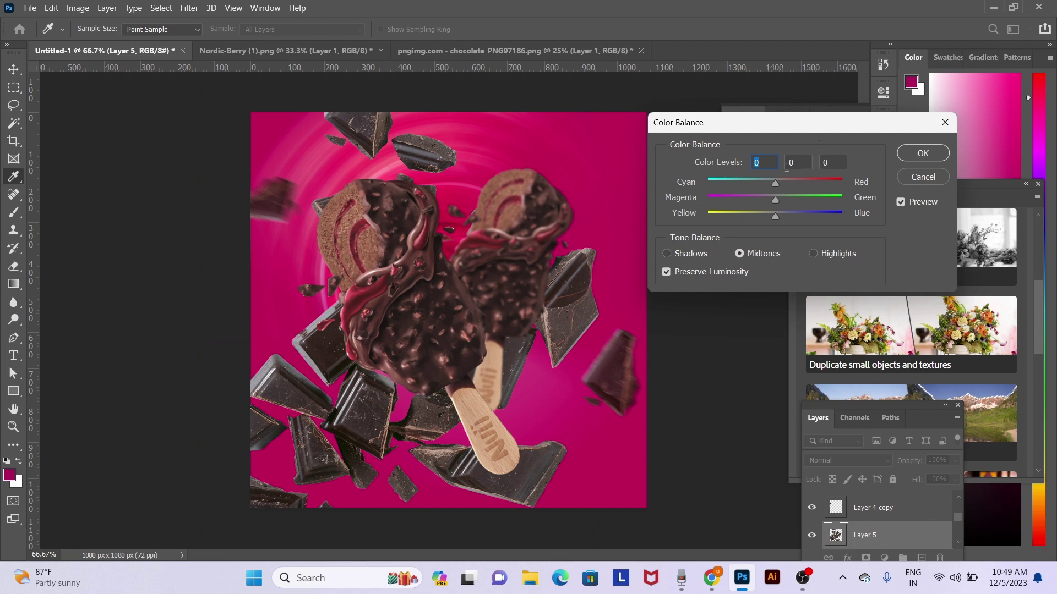
{"action": "left_click_drag", "start_coordinate": [775, 186], "coordinate": [822, 186]}
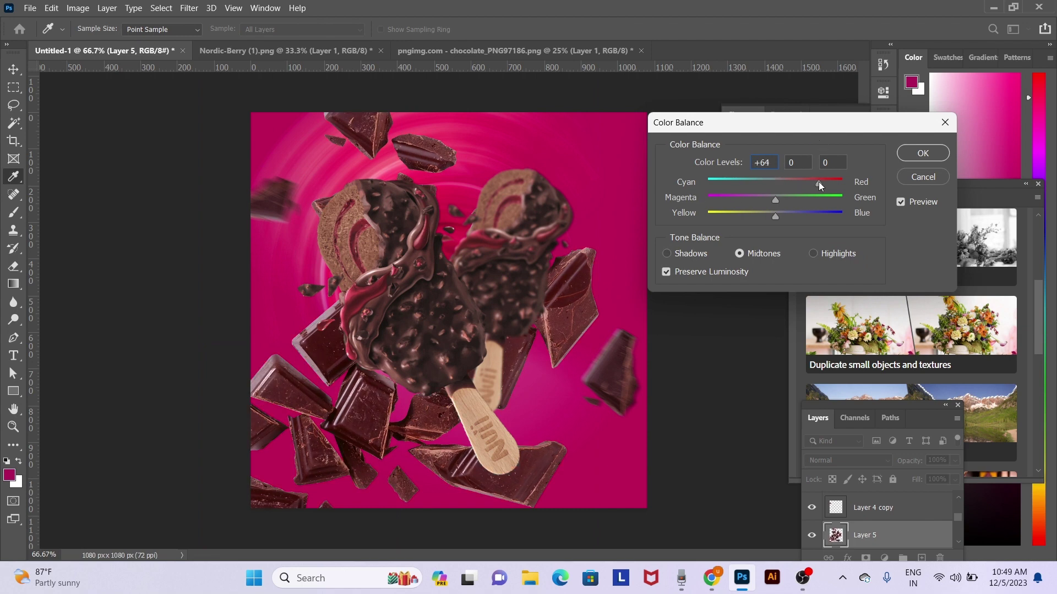
{"action": "key", "text": "Return"}
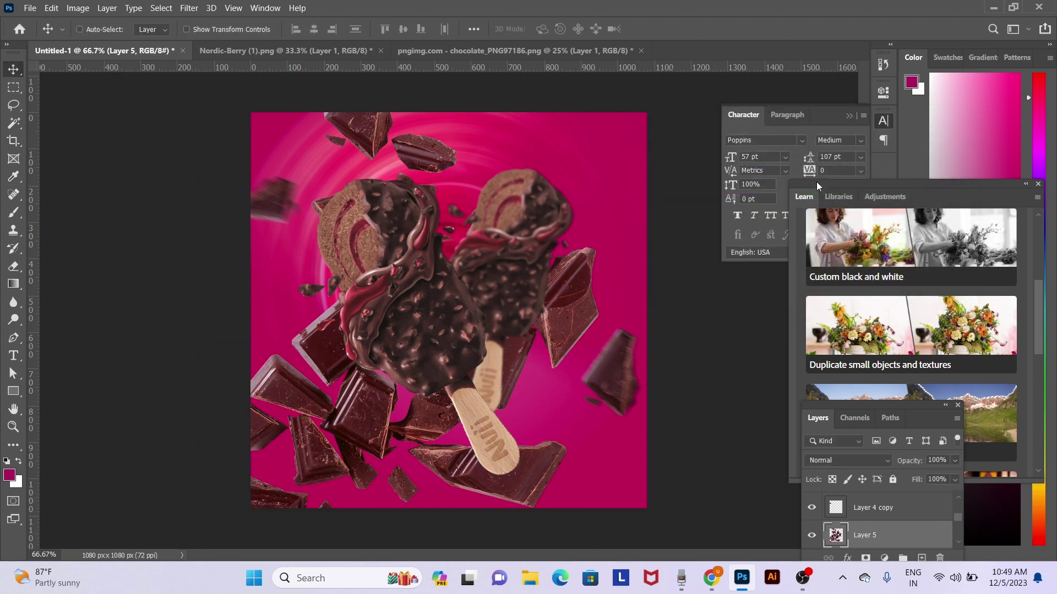
{"action": "key", "text": "ctrl+l"}
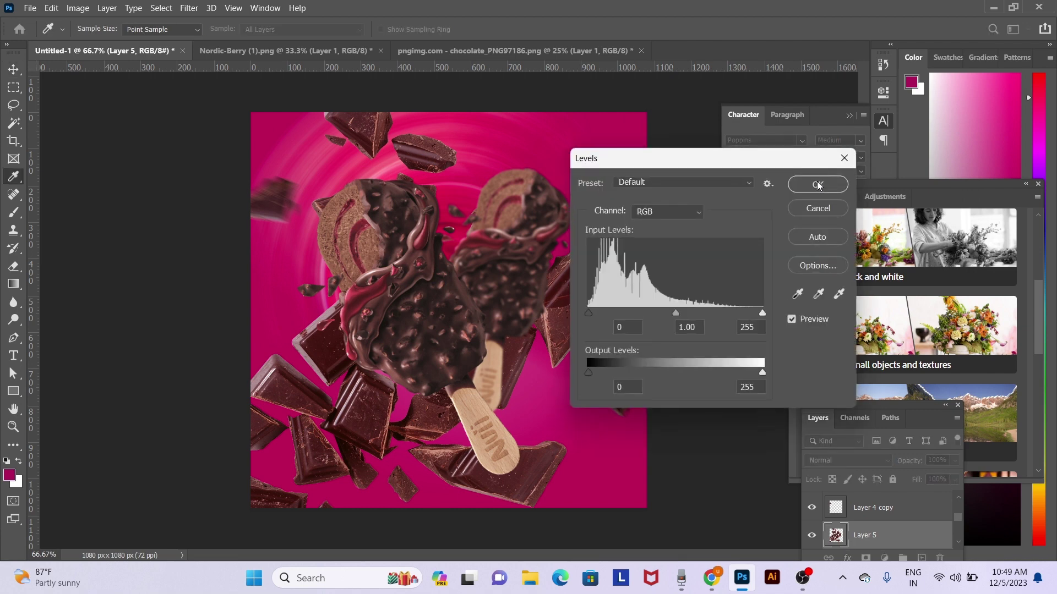
{"action": "mouse_move", "coordinate": [590, 310]}
{"action": "left_mouse_down"}
{"action": "mouse_move", "coordinate": [615, 310]}
{"action": "mouse_move", "coordinate": [596, 310]}
{"action": "left_mouse_up"}
{"action": "key", "text": "Return"}
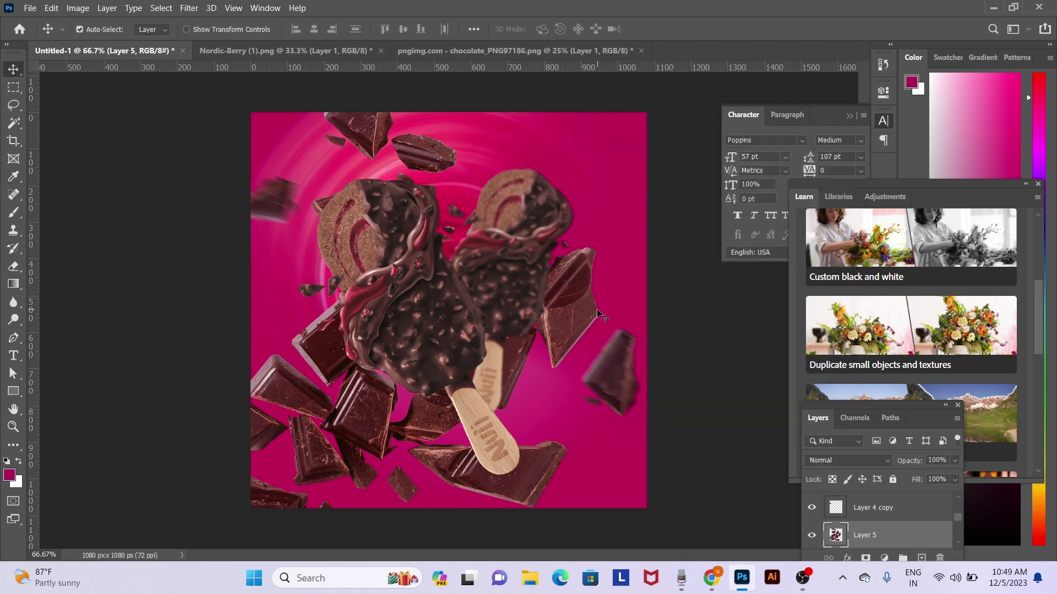
Darken the chocolate pieces' midtones with a two-point Curves adjustment
{"action": "key", "text": "ctrl+m"}
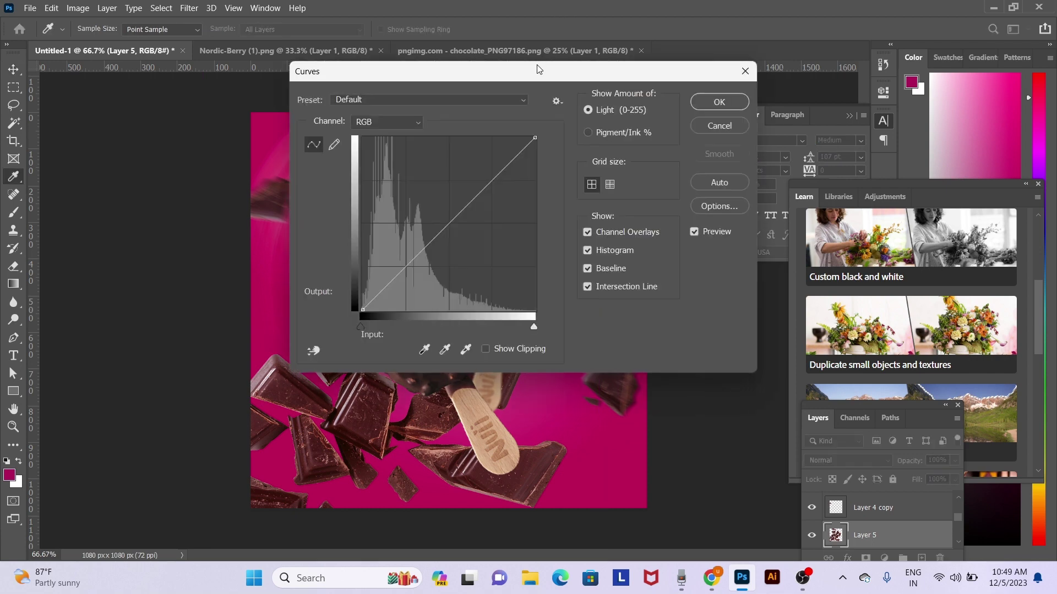
{"action": "left_click_drag", "start_coordinate": [538, 70], "coordinate": [846, 98]}
{"action": "left_click_drag", "start_coordinate": [720, 289], "coordinate": [720, 300]}
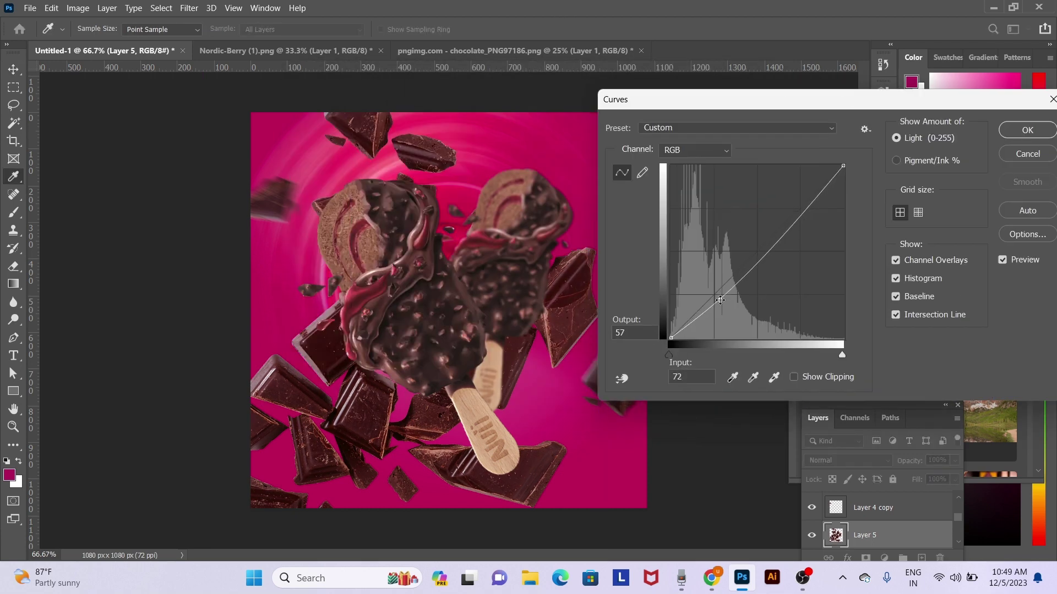
{"action": "mouse_move", "coordinate": [745, 263]}
{"action": "left_mouse_down"}
{"action": "mouse_move", "coordinate": [766, 290]}
{"action": "mouse_move", "coordinate": [760, 277]}
{"action": "left_mouse_up"}
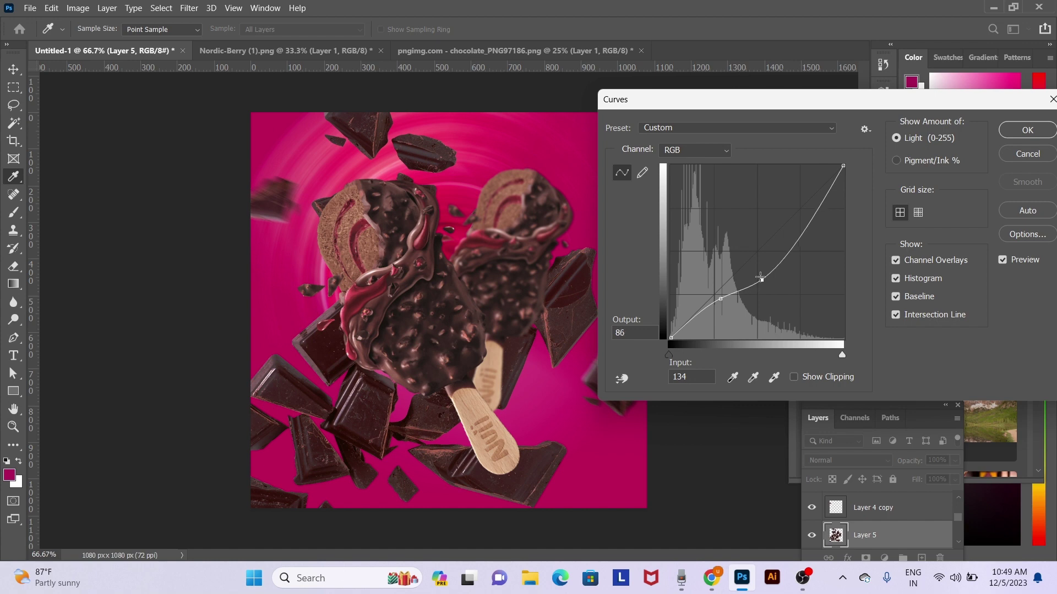
{"action": "key", "text": "Return"}
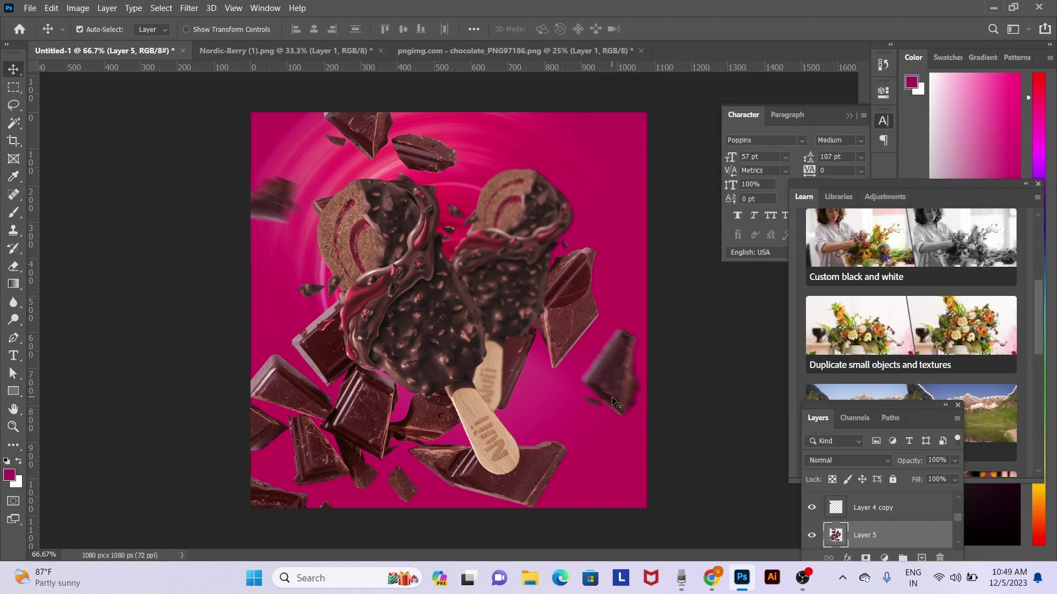
Reduce the pieces' saturation to -37 and move them up and right
{"action": "key", "text": "ctrl+u"}
{"action": "left_click_drag", "start_coordinate": [690, 401], "coordinate": [661, 404]}
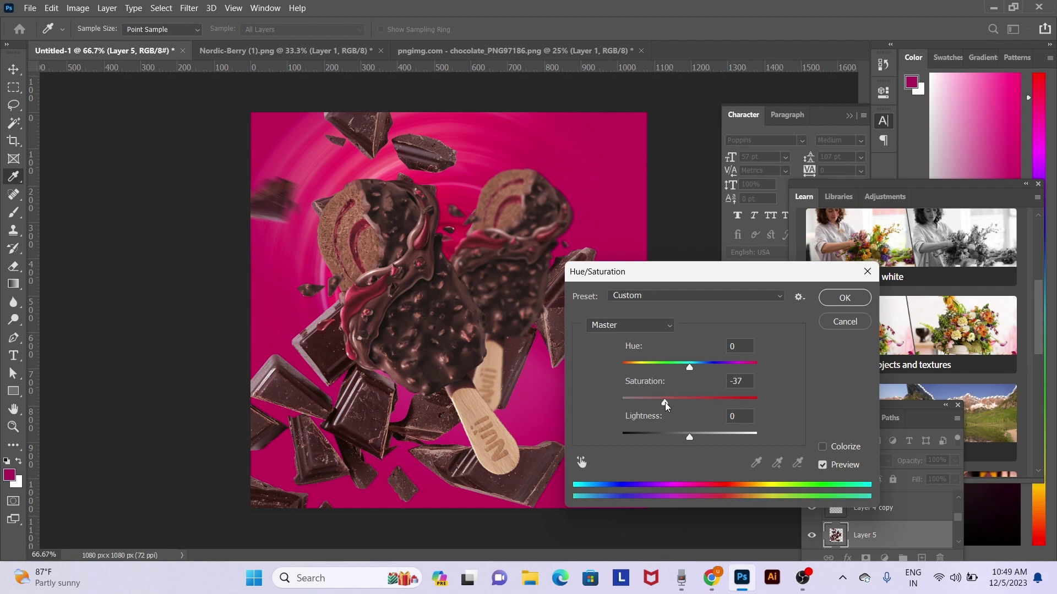
{"action": "key", "text": "Return"}
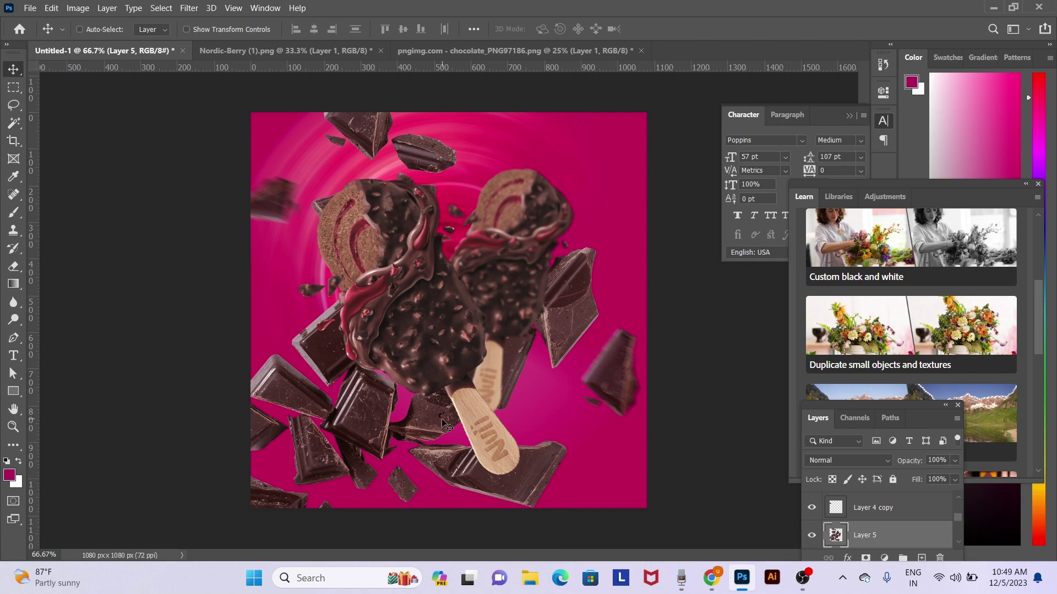
{"action": "mouse_move", "coordinate": [446, 427]}
{"action": "left_mouse_down"}
{"action": "mouse_move", "coordinate": [460, 377]}
{"action": "mouse_move", "coordinate": [468, 397]}
{"action": "left_mouse_up"}
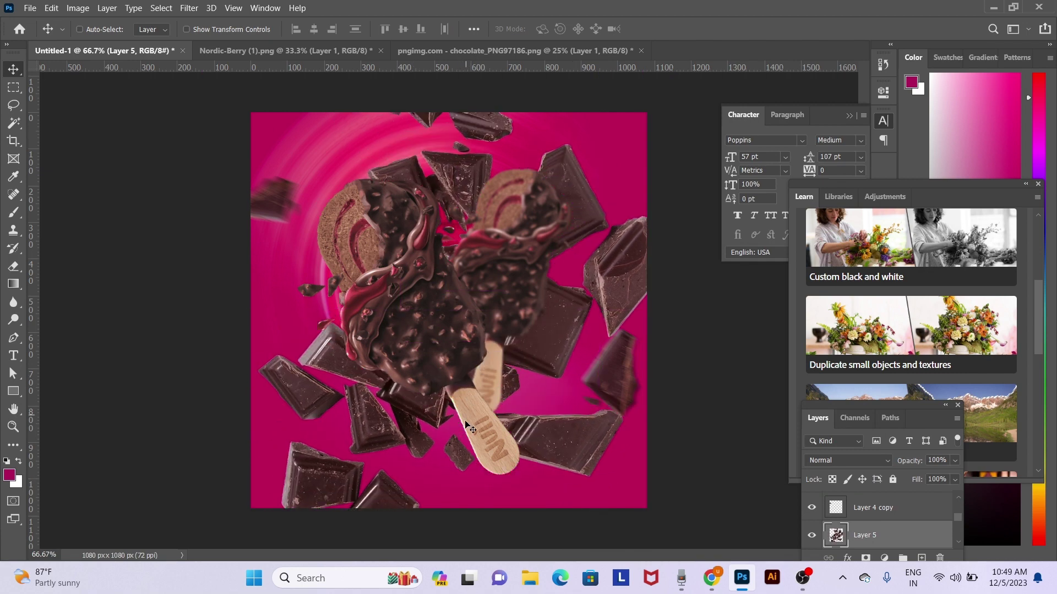
Trace a Pen outline around a chocolate chunk on Layer 5
{"action": "key", "text": "p"}
{"action": "left_click", "coordinate": [251, 362]}
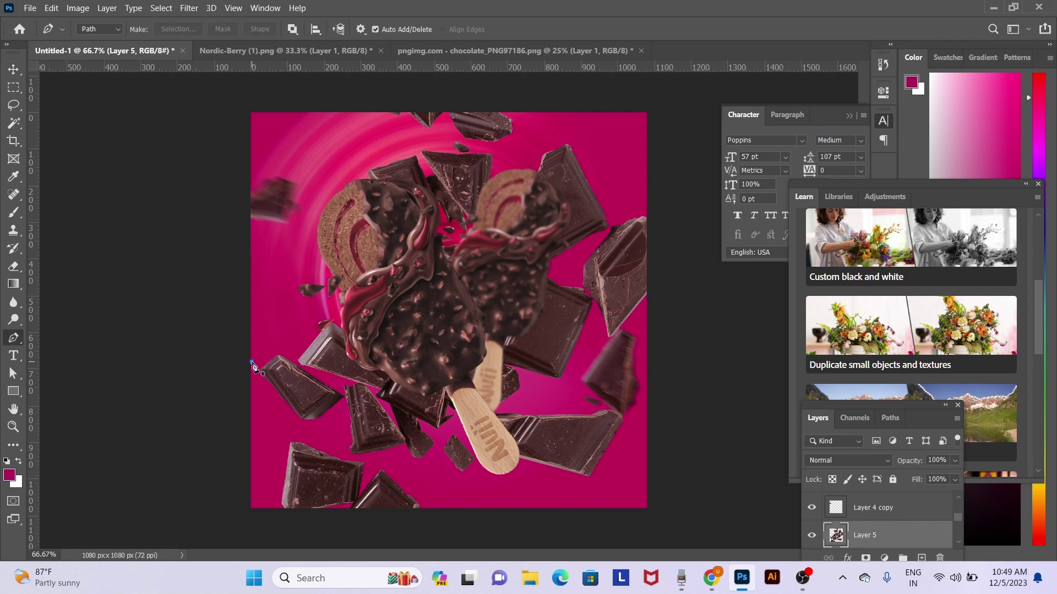
{"action": "left_click", "coordinate": [279, 347]}
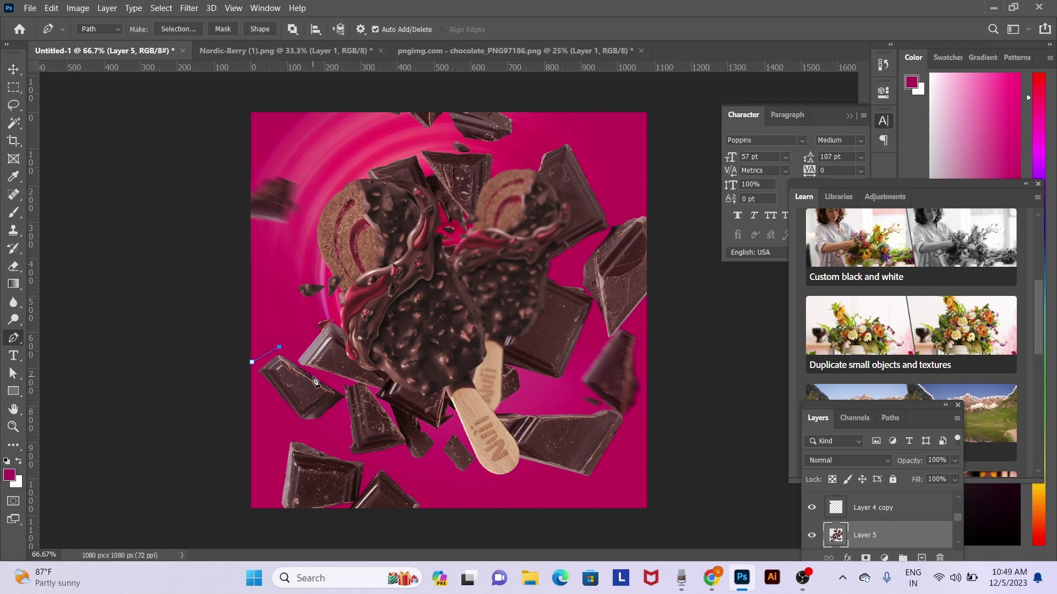
{"action": "left_click", "coordinate": [322, 374]}
{"action": "double_click", "coordinate": [322, 395]}
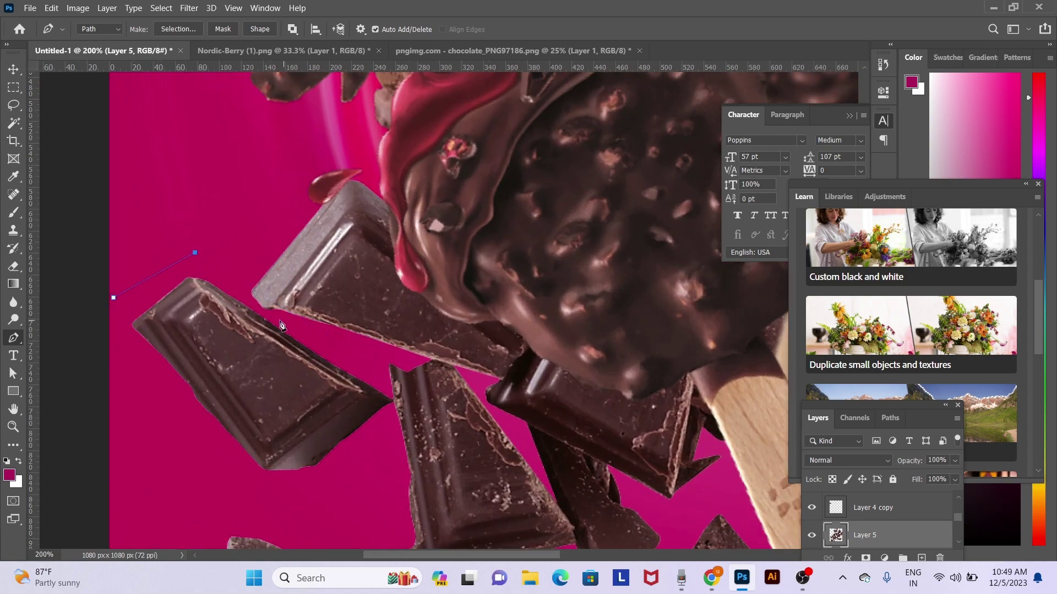
{"action": "key", "text": "ctrl+z"}
{"action": "left_click", "coordinate": [394, 392]}
{"action": "left_click", "coordinate": [394, 411]}
{"action": "left_click", "coordinate": [303, 512]}
{"action": "left_click", "coordinate": [219, 460]}
{"action": "left_click", "coordinate": [143, 394]}
{"action": "left_click", "coordinate": [113, 296]}
Cut the traced chunk onto new Layer 6 and move it toward the lower left
{"action": "key", "text": "ctrl+Return"}
{"action": "key", "text": "ctrl+x"}
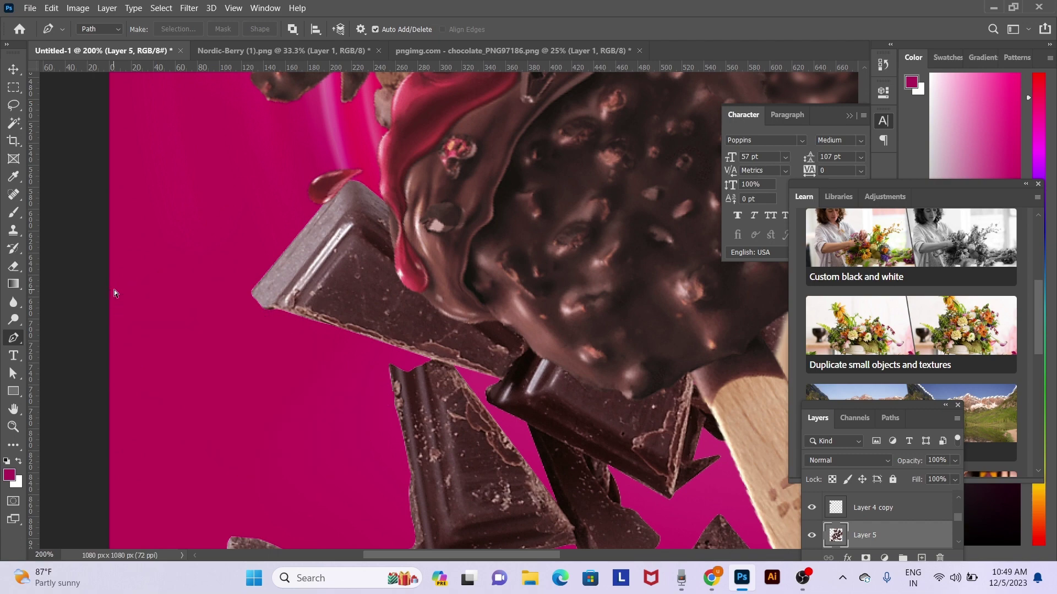
{"action": "key", "text": "ctrl+v"}
{"action": "key", "text": "ctrl+0"}
{"action": "key", "text": "v"}
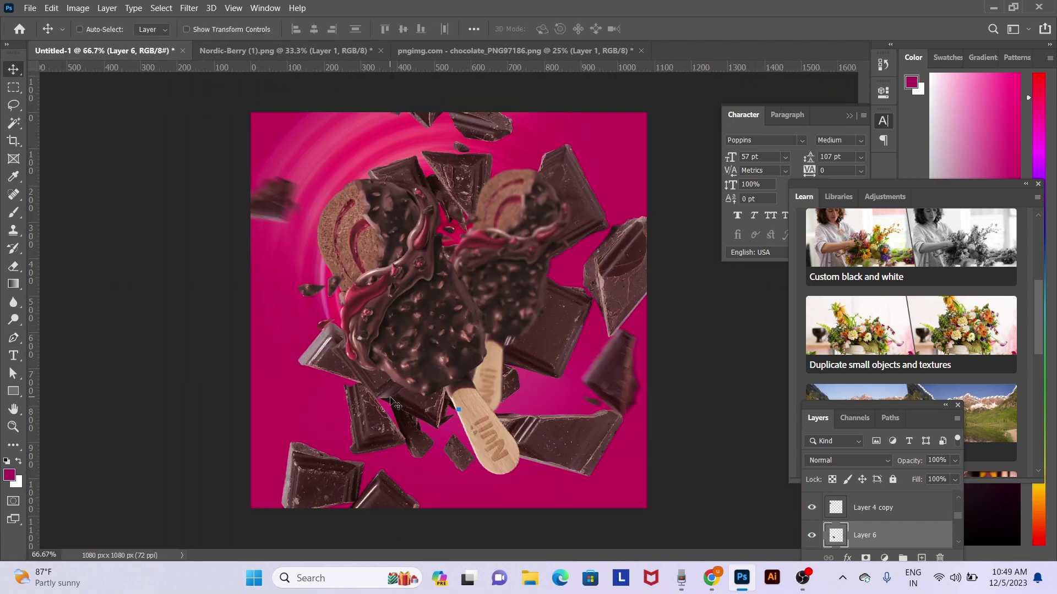
{"action": "left_click_drag", "start_coordinate": [396, 402], "coordinate": [304, 419]}
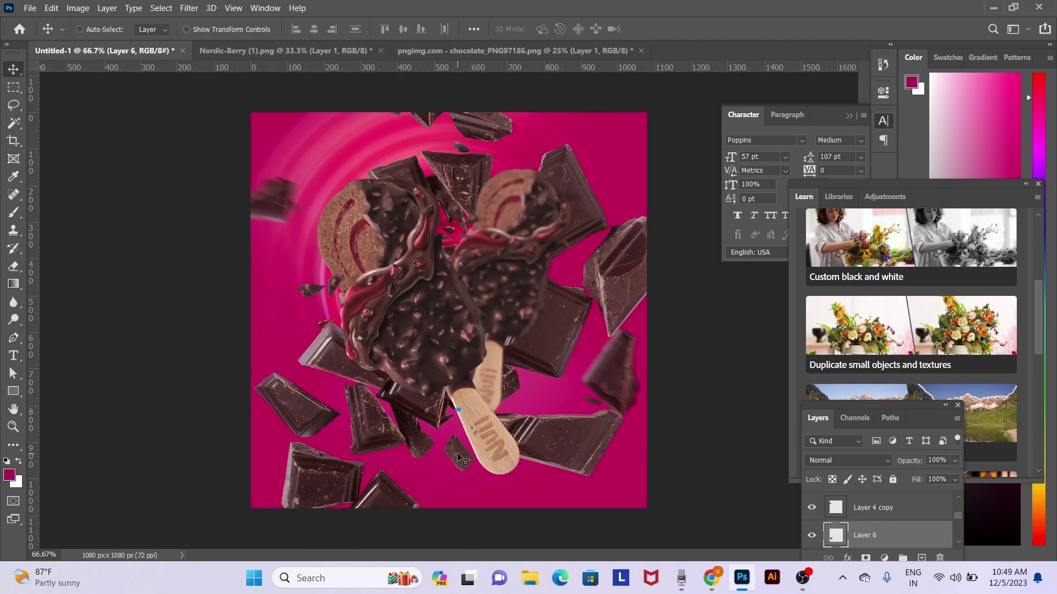
Outline another chunk on Layer 5 and copy it onto new Layer 7
{"action": "right_click", "coordinate": [482, 479]}
{"action": "left_click", "coordinate": [483, 462]}
{"action": "key", "text": "p"}
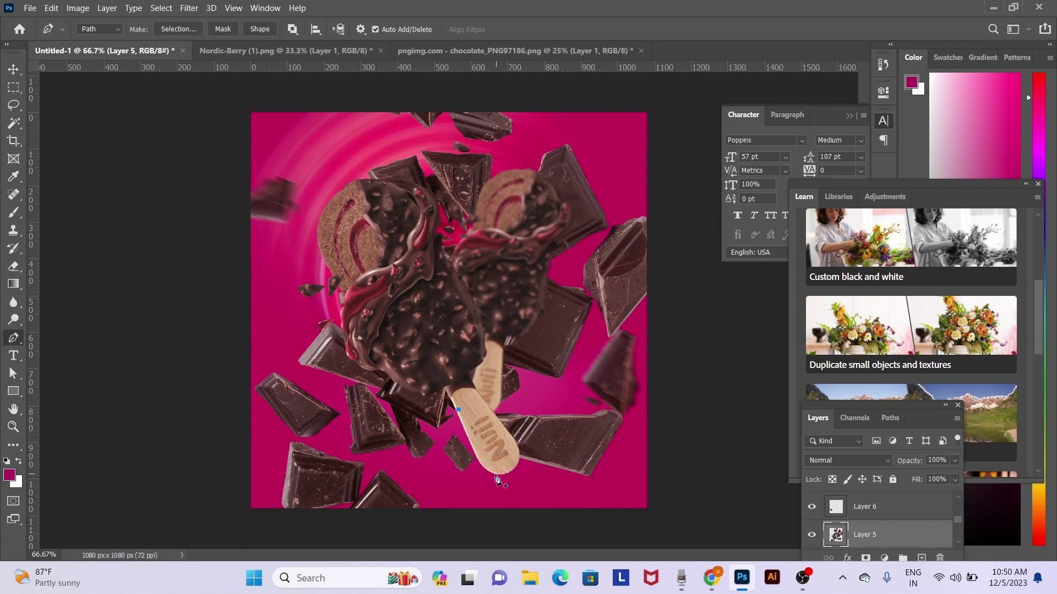
{"action": "left_click", "coordinate": [477, 463]}
{"action": "left_click", "coordinate": [453, 427]}
{"action": "left_click_drag", "start_coordinate": [432, 446], "coordinate": [433, 450]}
{"action": "key", "text": "ctrl+Return"}
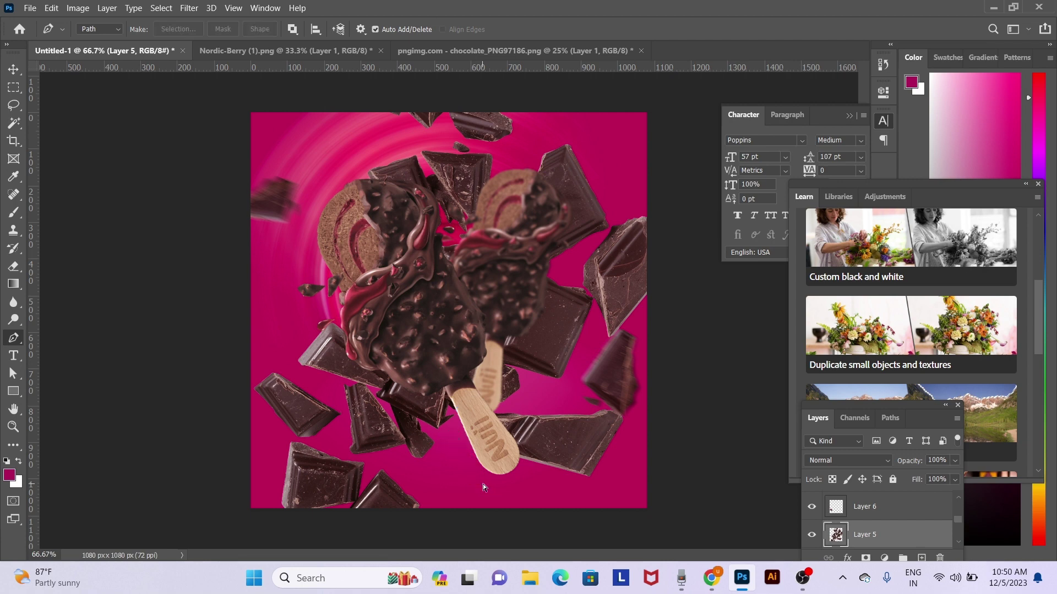
{"action": "key", "text": "ctrl+j"}
{"action": "key", "text": "v"}
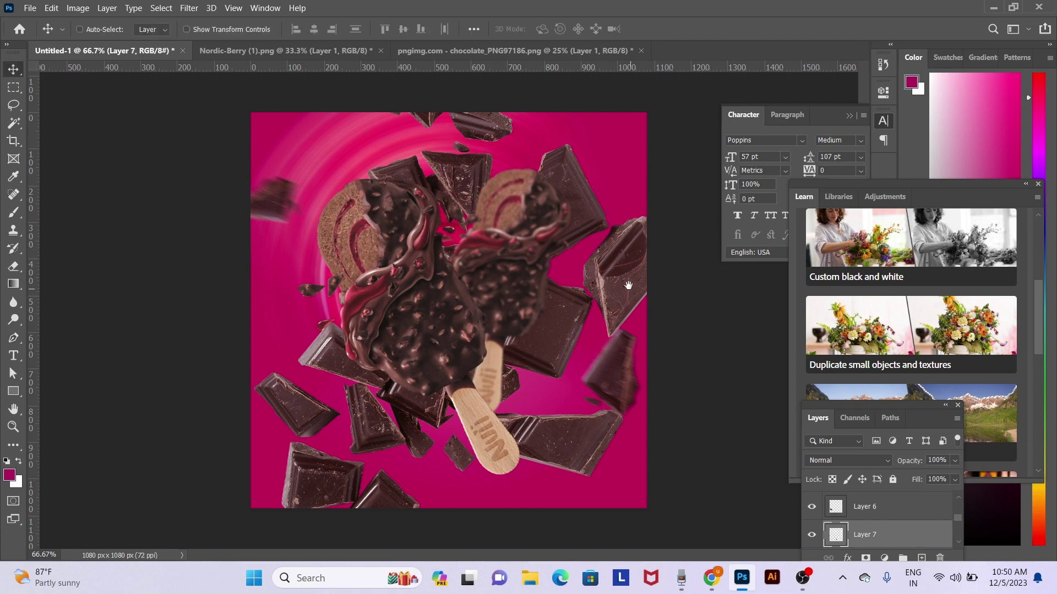
Shift Layer 5, then outline a top-edge chunk and copy it onto new Layer 8
{"action": "right_click", "coordinate": [579, 213]}
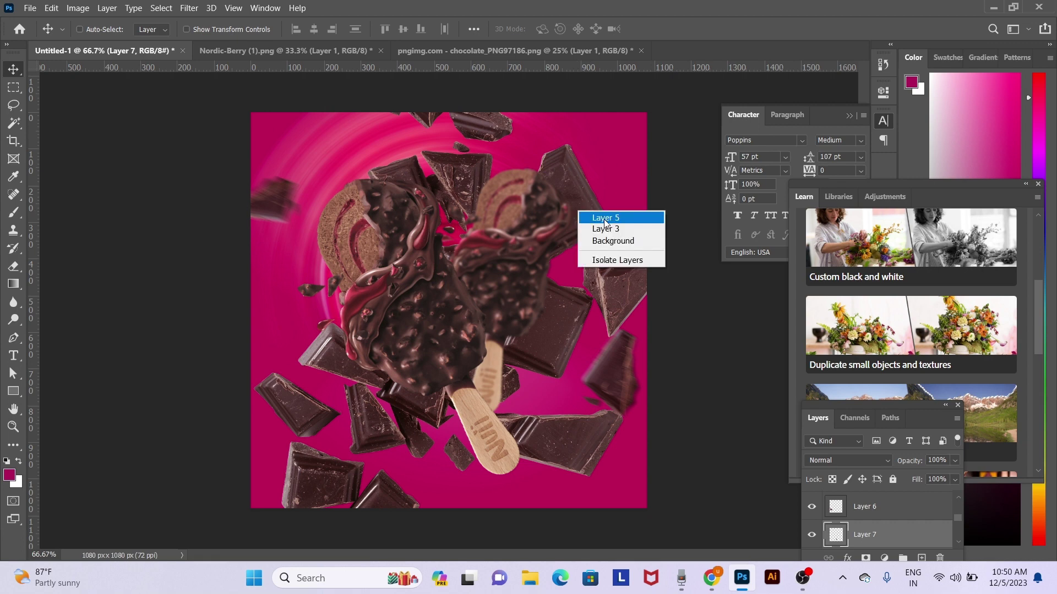
{"action": "left_click", "coordinate": [601, 229]}
{"action": "left_click_drag", "start_coordinate": [565, 200], "coordinate": [537, 221]}
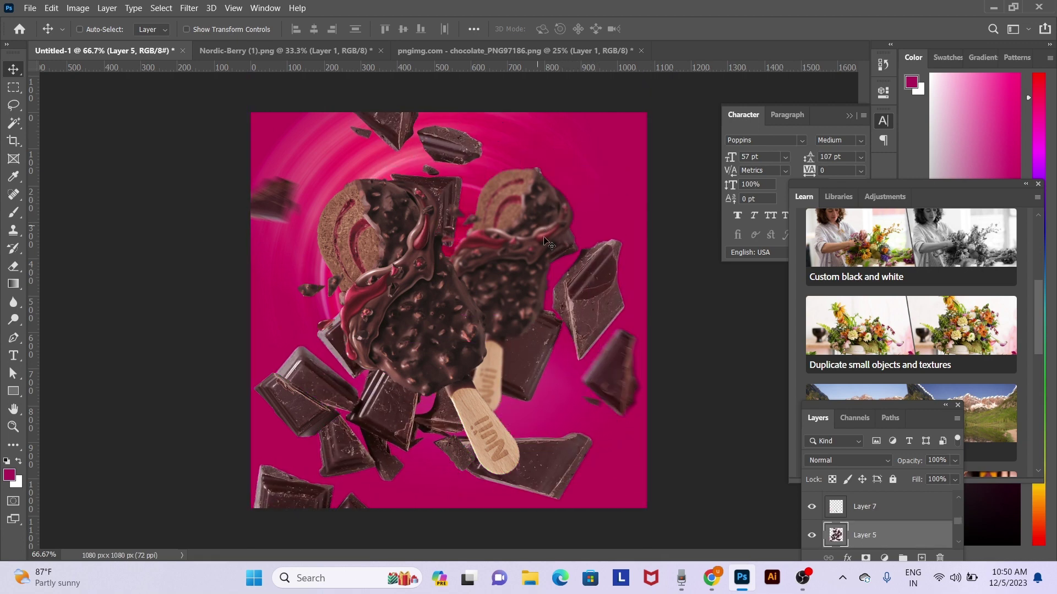
{"action": "key", "text": "p"}
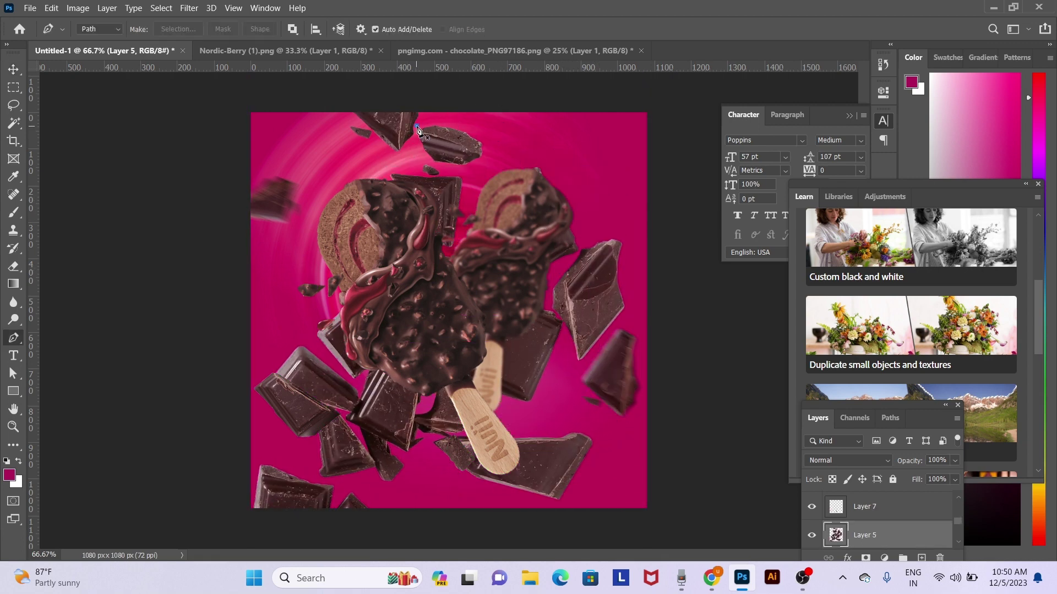
{"action": "left_click", "coordinate": [417, 126]}
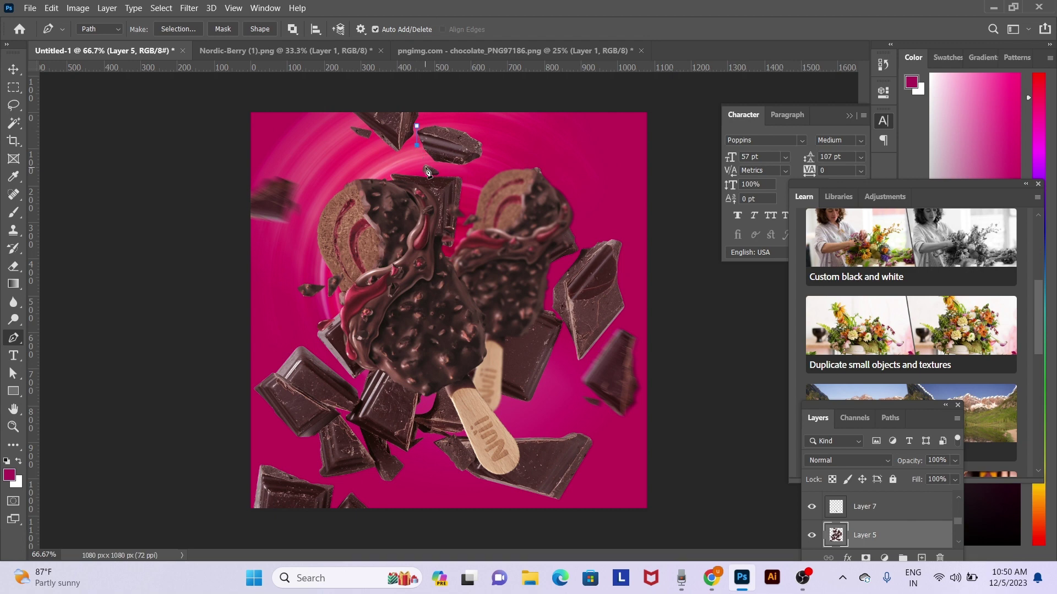
{"action": "left_click", "coordinate": [476, 172]}
{"action": "left_click", "coordinate": [506, 128]}
{"action": "left_click", "coordinate": [445, 113]}
{"action": "key", "text": "ctrl+Return"}
{"action": "key", "text": "ctrl+j"}
{"action": "key", "text": "v"}
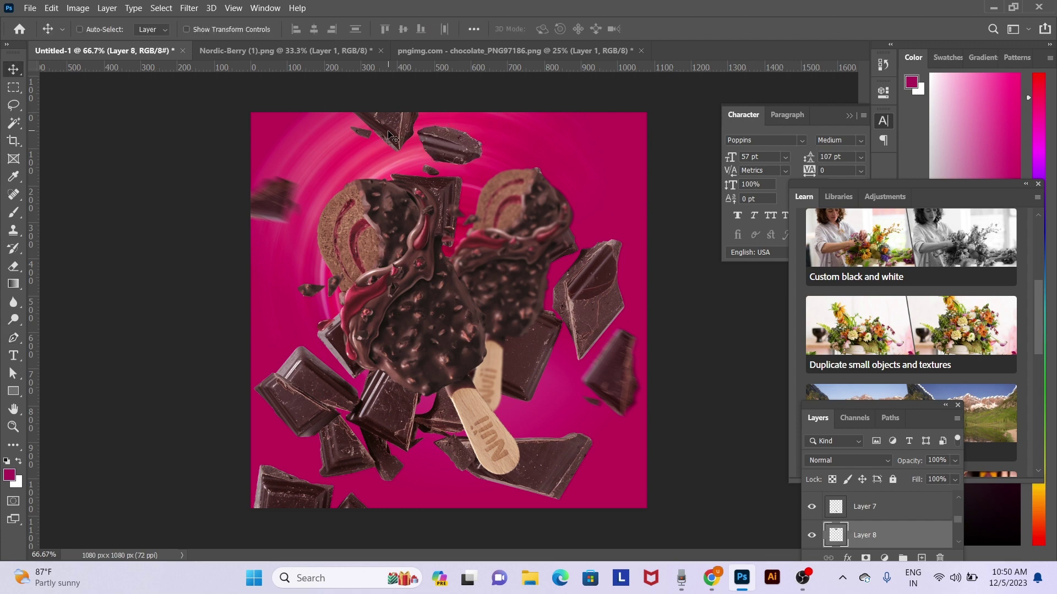
Cut a second top-edge chunk from Layer 5 onto new Layer 9
{"action": "right_click", "coordinate": [387, 132]}
{"action": "left_click", "coordinate": [406, 140]}
{"action": "key", "text": "p"}
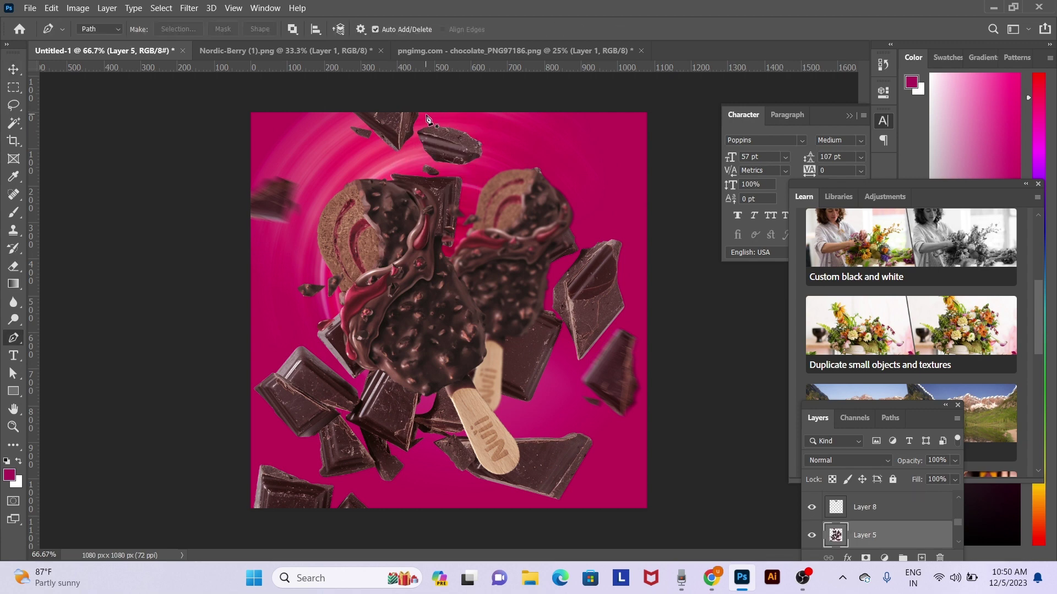
{"action": "left_click", "coordinate": [425, 110]}
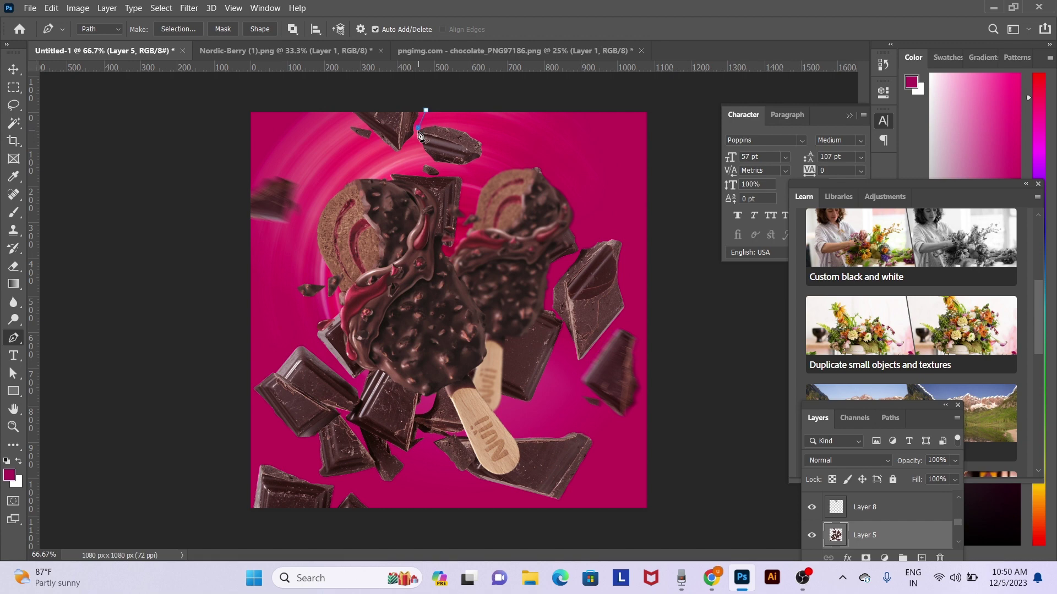
{"action": "left_click", "coordinate": [416, 137]}
{"action": "left_click", "coordinate": [316, 103]}
{"action": "key", "text": "ctrl+Return"}
{"action": "key", "text": "ctrl+x"}
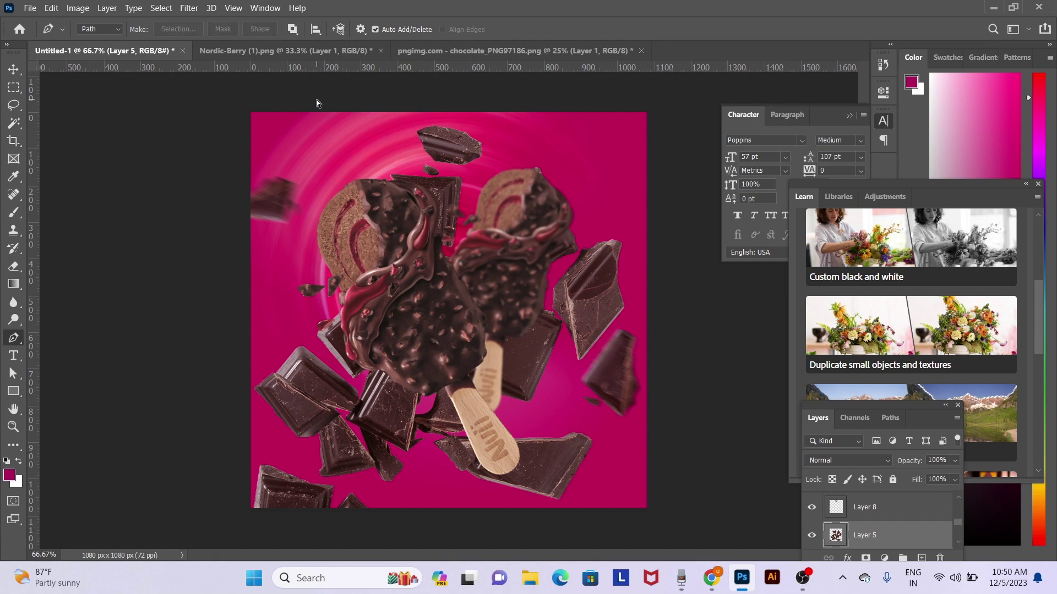
{"action": "key", "text": "ctrl+v"}
{"action": "key", "text": "v"}
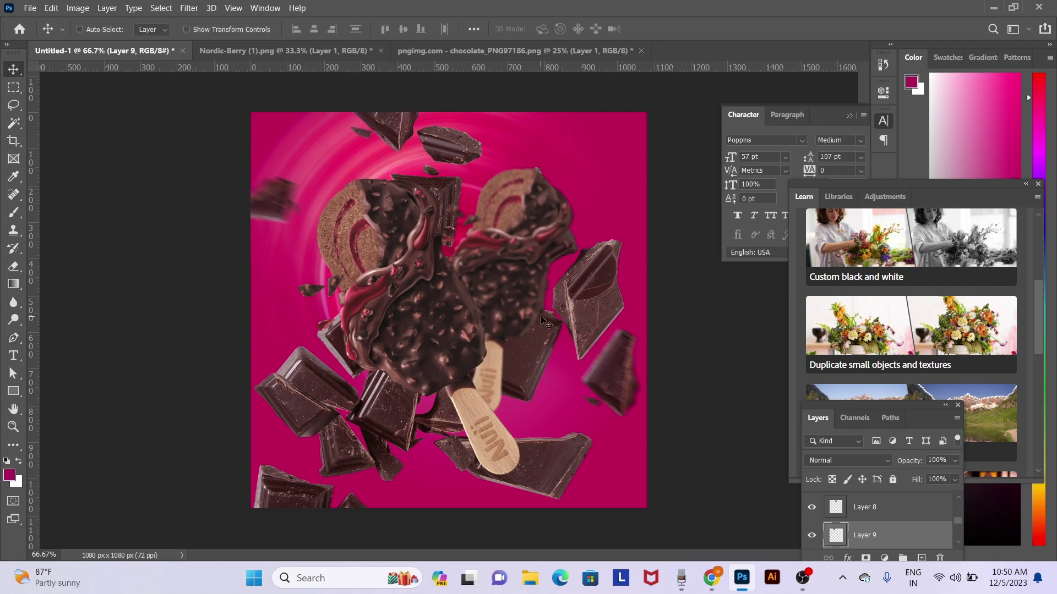
Select Layer 5, shift it, and delete its leftover chocolate chunks
{"action": "right_click", "coordinate": [540, 351]}
{"action": "left_click", "coordinate": [557, 361]}
{"action": "mouse_move", "coordinate": [542, 361]}
{"action": "left_mouse_down"}
{"action": "mouse_move", "coordinate": [721, 467]}
{"action": "mouse_move", "coordinate": [582, 372]}
{"action": "left_mouse_up"}
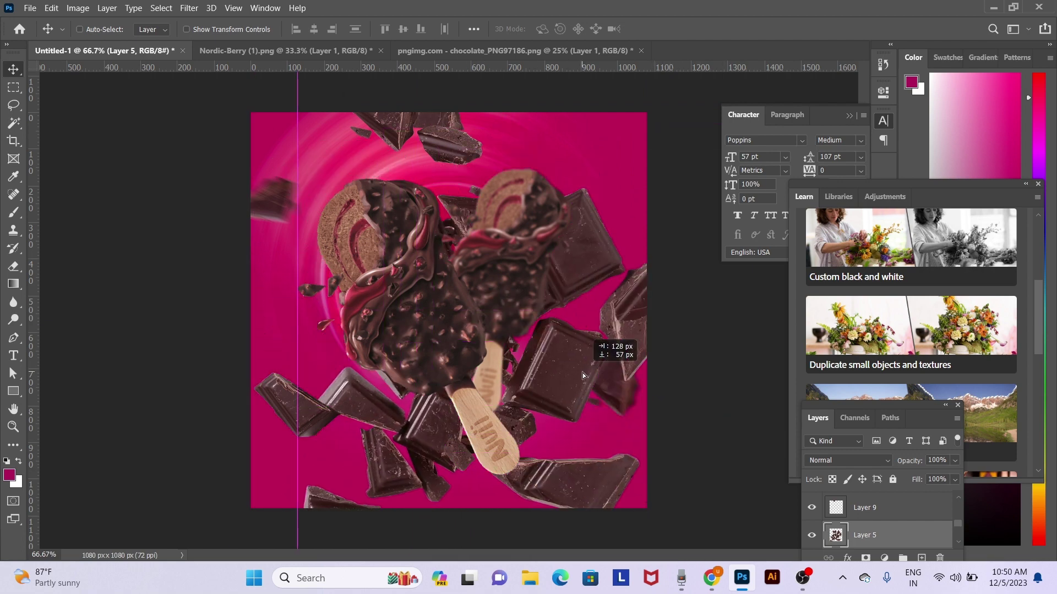
{"action": "key", "text": "Delete"}
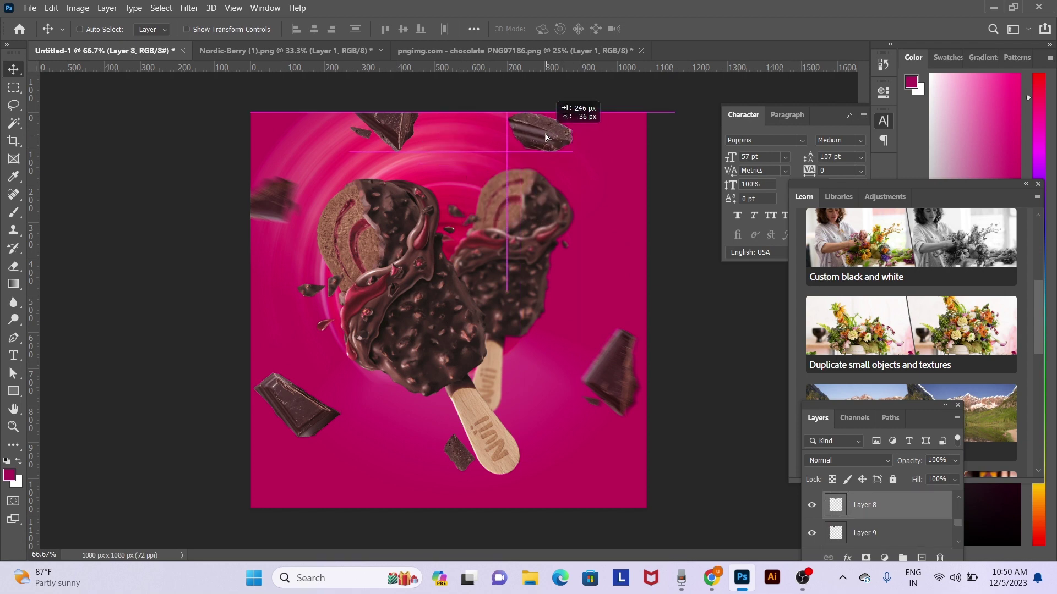
Move the Layer 8 chunk to the upper right, then enlarge the Layer 6 chunk to about 170% near the bottom-left
{"action": "left_click_drag", "start_coordinate": [465, 156], "coordinate": [545, 142]}
{"action": "right_click", "coordinate": [318, 433]}
{"action": "left_click", "coordinate": [328, 426]}
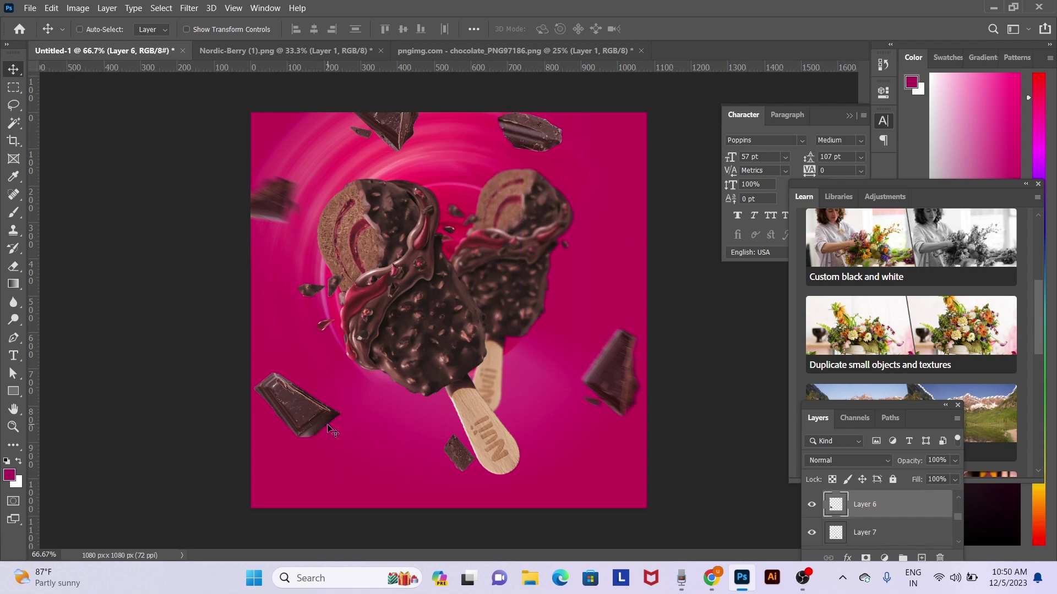
{"action": "left_click_drag", "start_coordinate": [328, 428], "coordinate": [334, 494]}
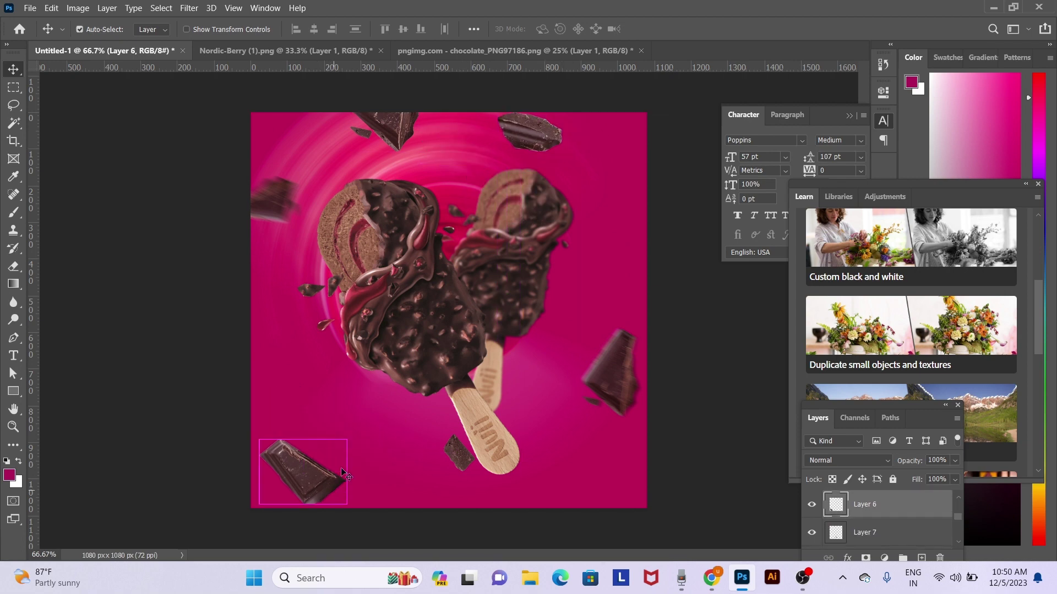
{"action": "key", "text": "ctrl+t"}
{"action": "left_click_drag", "start_coordinate": [346, 440], "coordinate": [407, 395]}
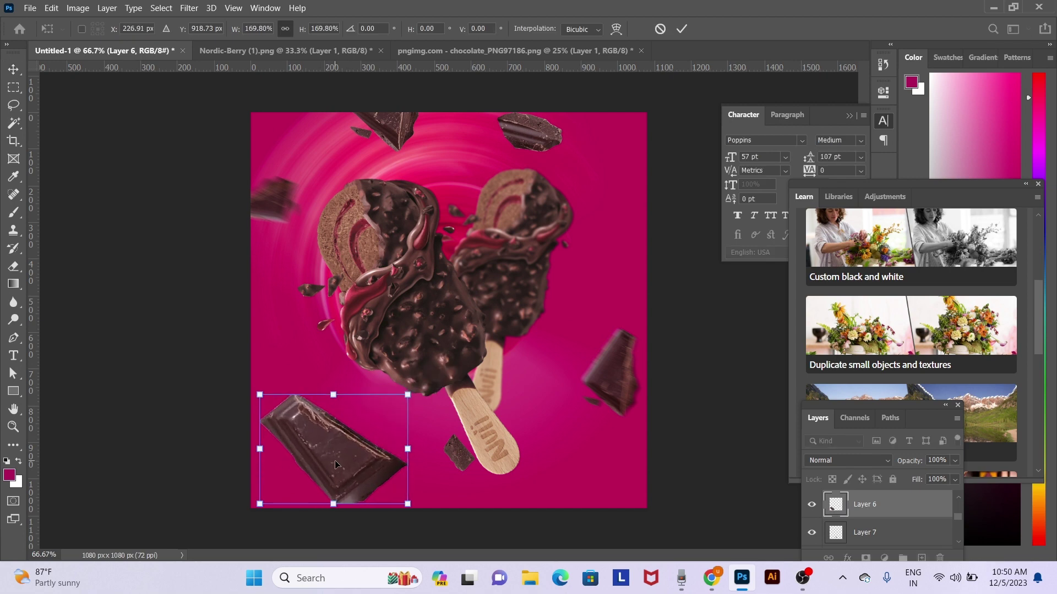
{"action": "left_click_drag", "start_coordinate": [322, 473], "coordinate": [315, 480]}
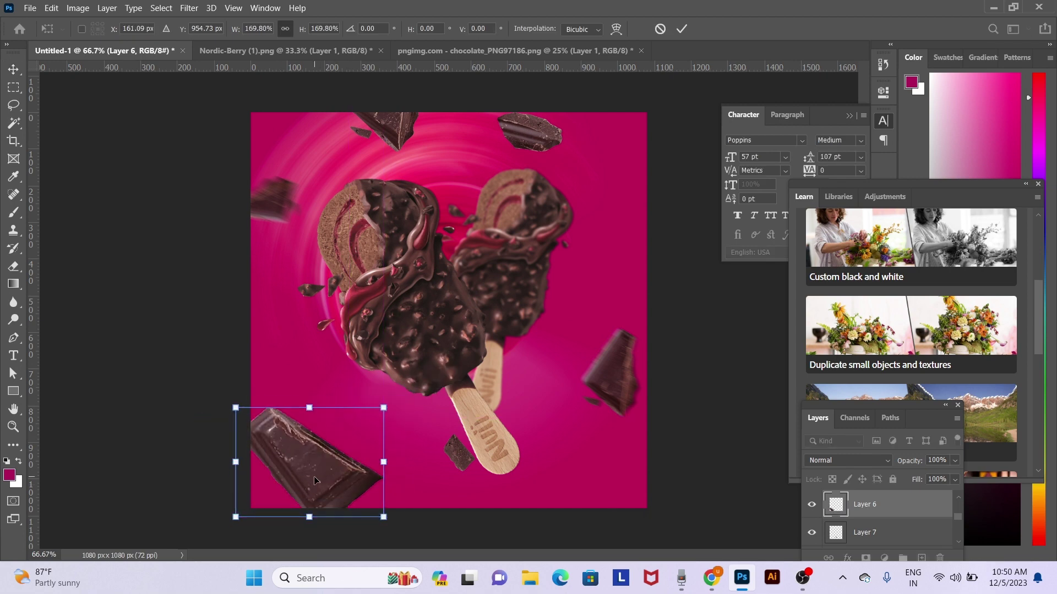
{"action": "key", "text": "Return"}
Apply a Motion Blur with distance 89 to the Layer 6 chocolate chunk
{"action": "left_click", "coordinate": [194, 8]}
{"action": "mouse_move", "coordinate": [196, 154]}
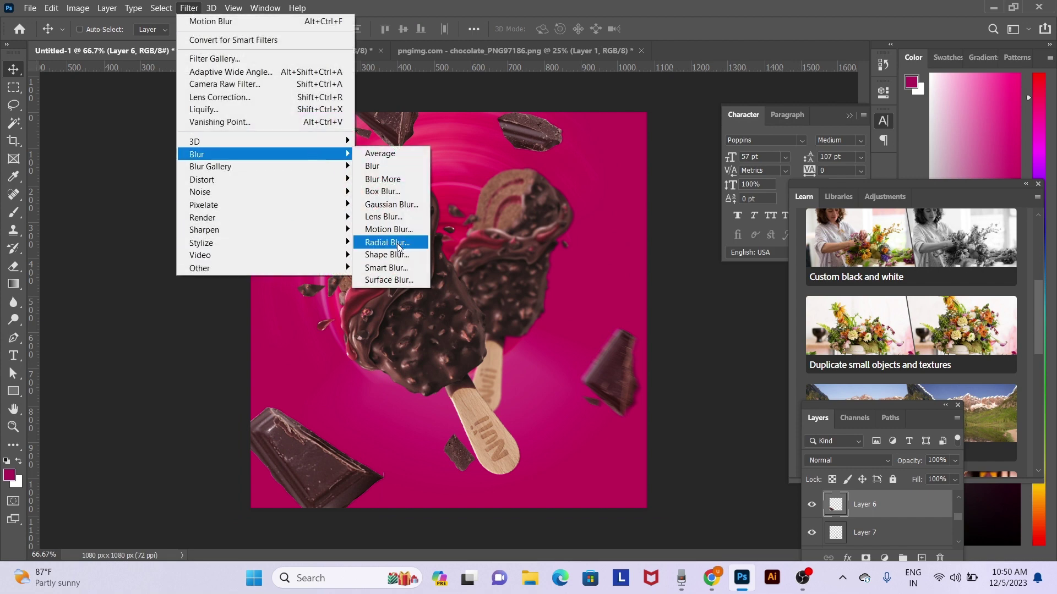
{"action": "left_click", "coordinate": [405, 230]}
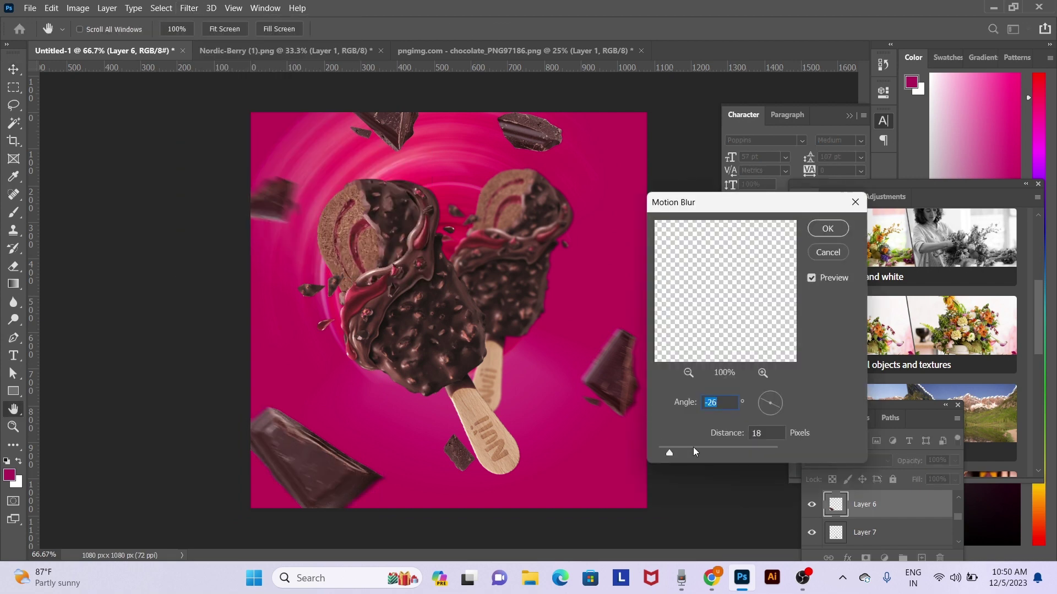
{"action": "left_click_drag", "start_coordinate": [692, 450], "coordinate": [698, 450]}
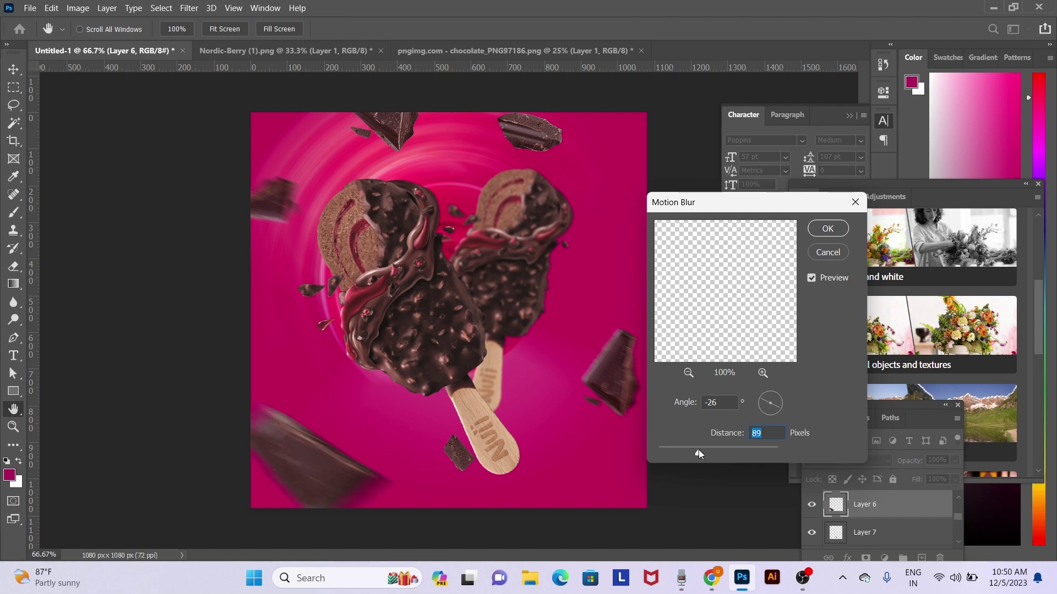
{"action": "key", "text": "Return"}
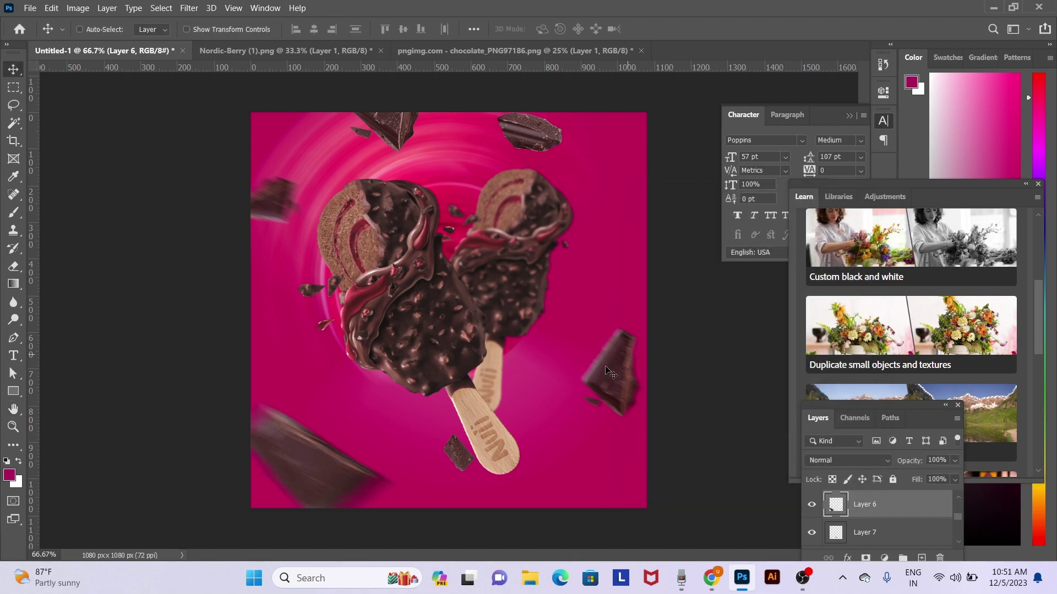
Apply a Motion Blur with a rotated direction to the top Layer 8 chocolate chunk
{"action": "right_click", "coordinate": [455, 470]}
{"action": "left_click", "coordinate": [464, 472]}
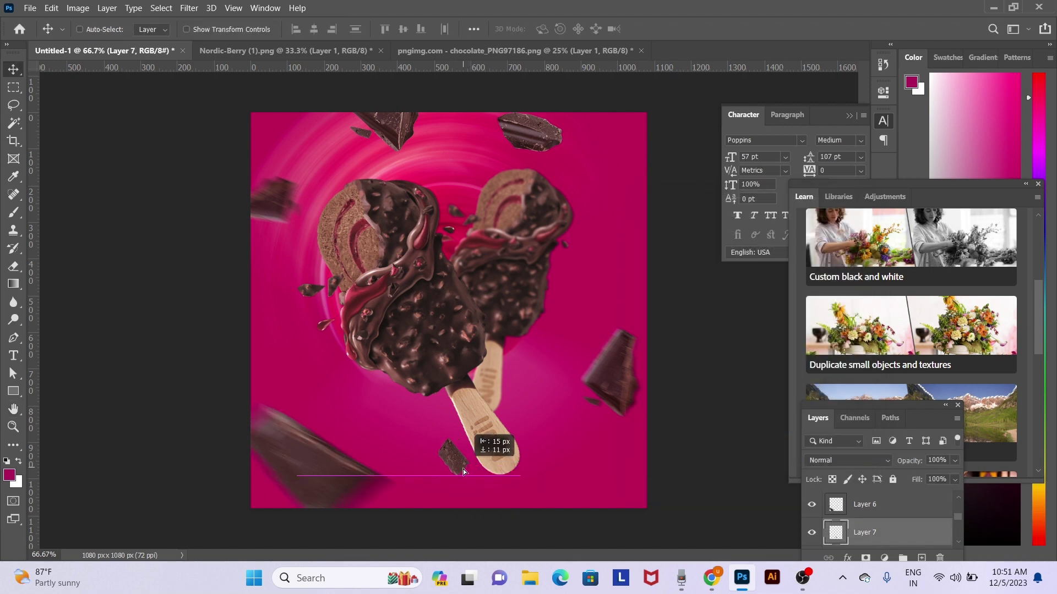
{"action": "right_click", "coordinate": [537, 131]}
{"action": "left_click", "coordinate": [551, 139]}
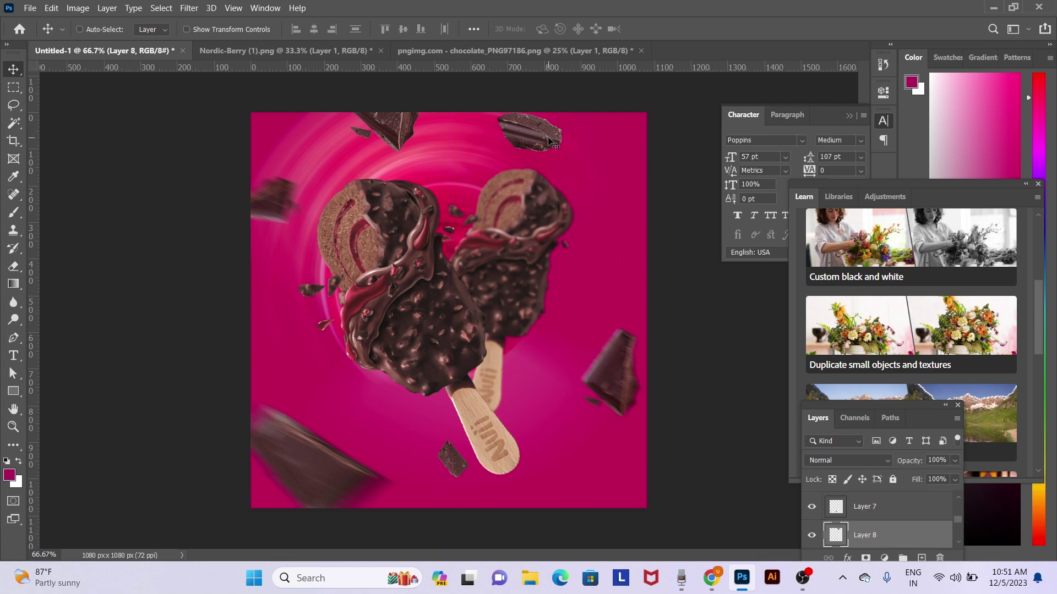
{"action": "left_click", "coordinate": [188, 8]}
{"action": "mouse_move", "coordinate": [197, 155]}
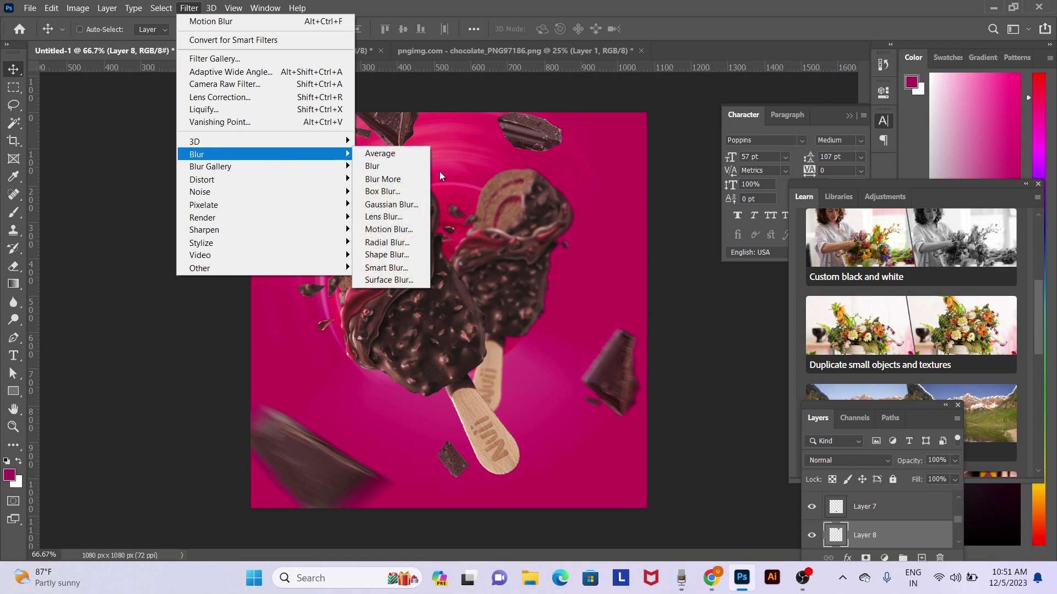
{"action": "left_click", "coordinate": [402, 229]}
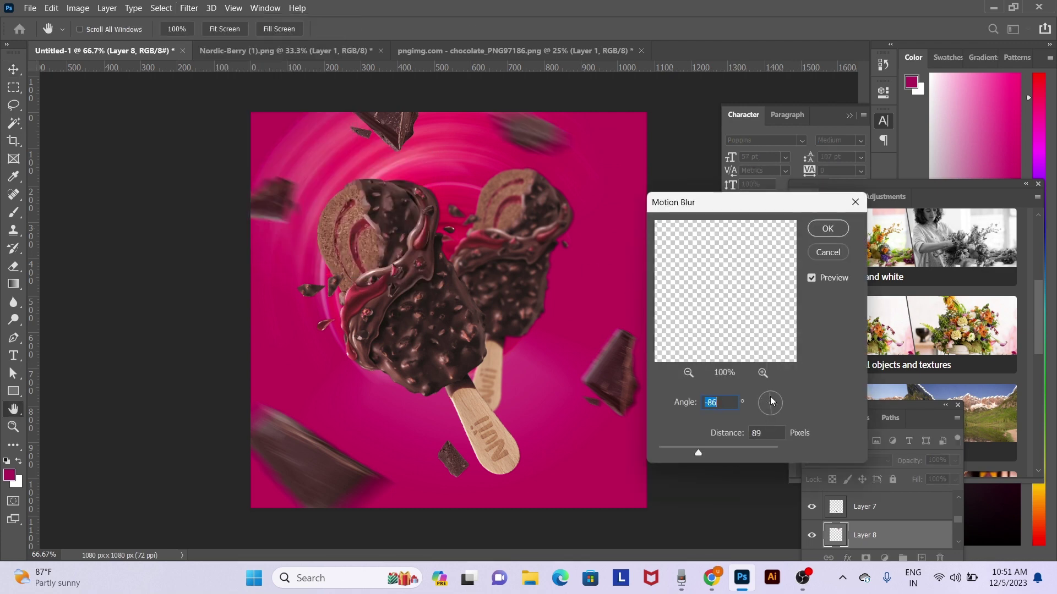
{"action": "left_click_drag", "start_coordinate": [773, 411], "coordinate": [779, 408]}
{"action": "left_click", "coordinate": [828, 229]}
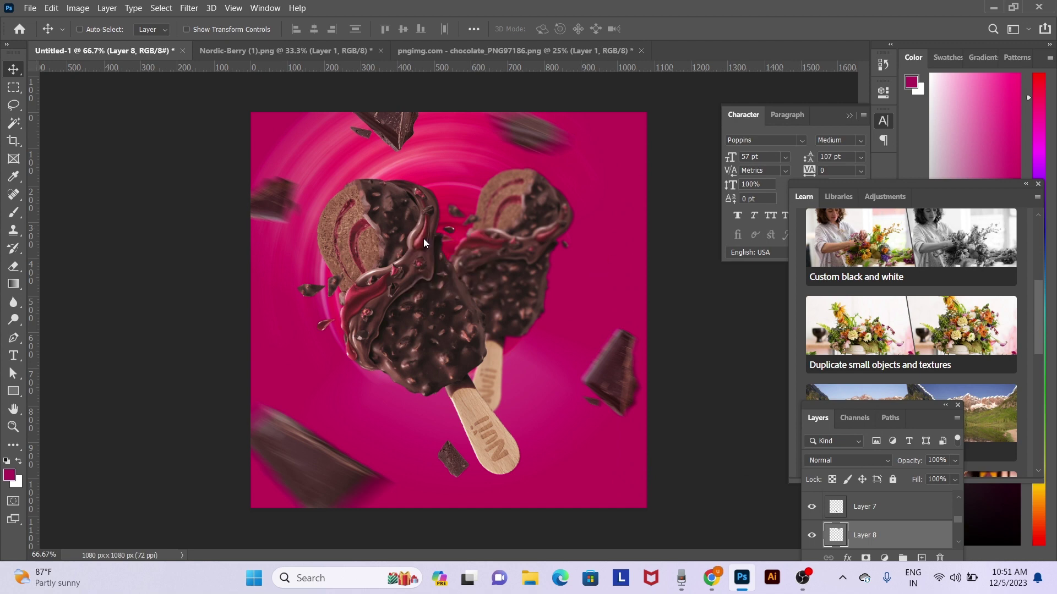
Shift the left popsicle on Layer 1 about 18 px and 30 px, checking the Nuii page
{"action": "left_click_drag", "start_coordinate": [424, 239], "coordinate": [418, 245]}
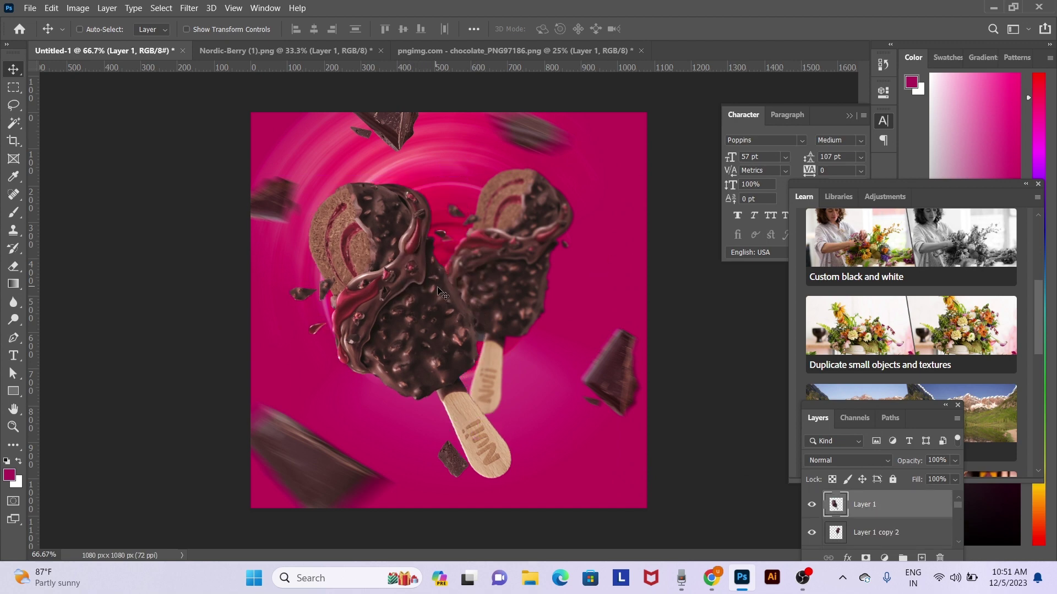
{"action": "mouse_move", "coordinate": [479, 306]}
{"action": "left_mouse_down"}
{"action": "mouse_move", "coordinate": [478, 320]}
{"action": "mouse_move", "coordinate": [455, 305]}
{"action": "left_mouse_up"}
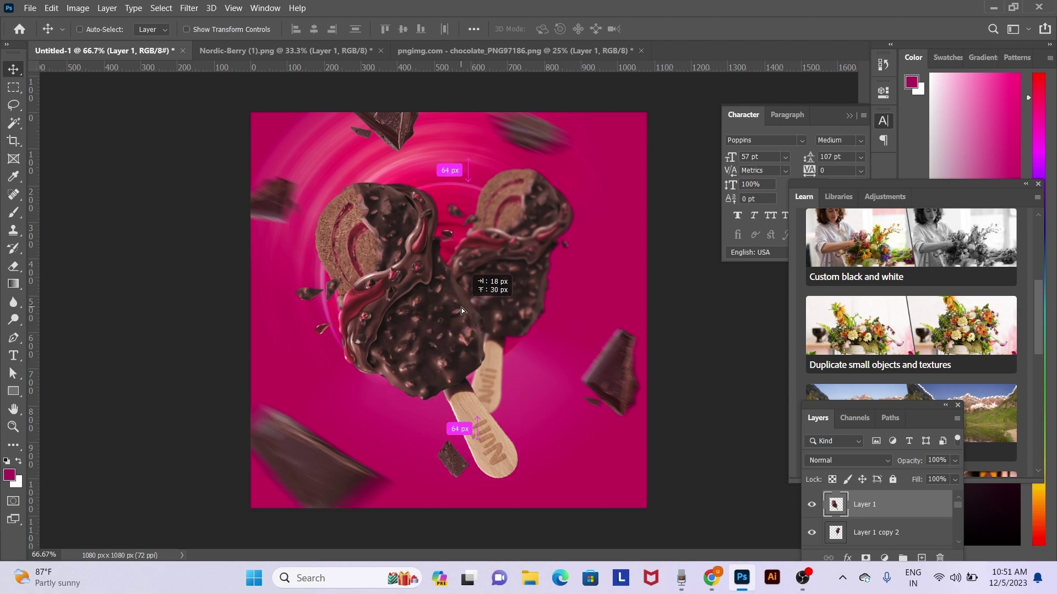
{"action": "key", "text": "alt+Tab"}
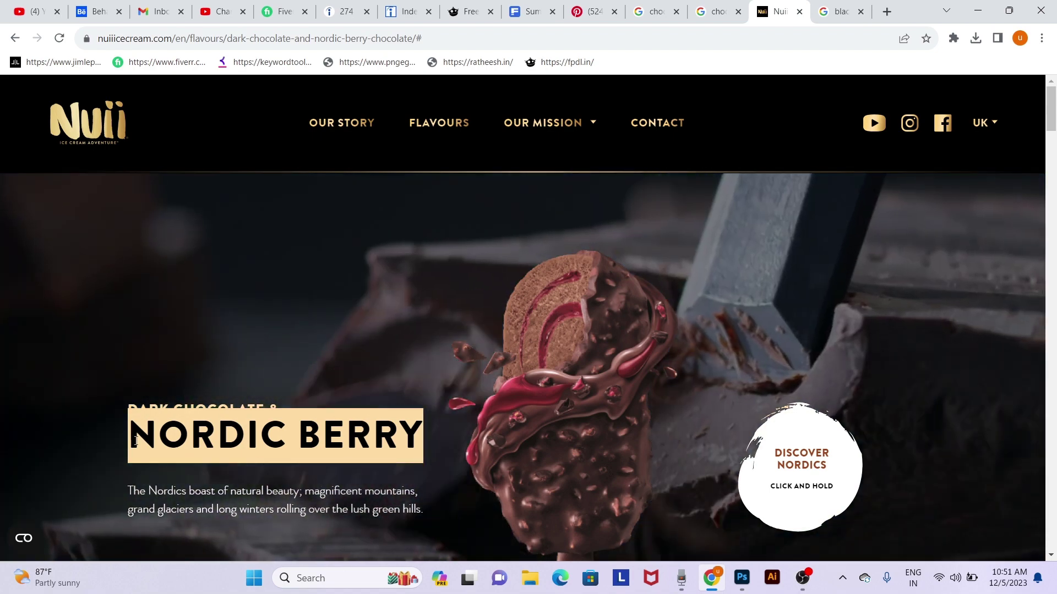
{"action": "key", "text": "alt+Tab"}
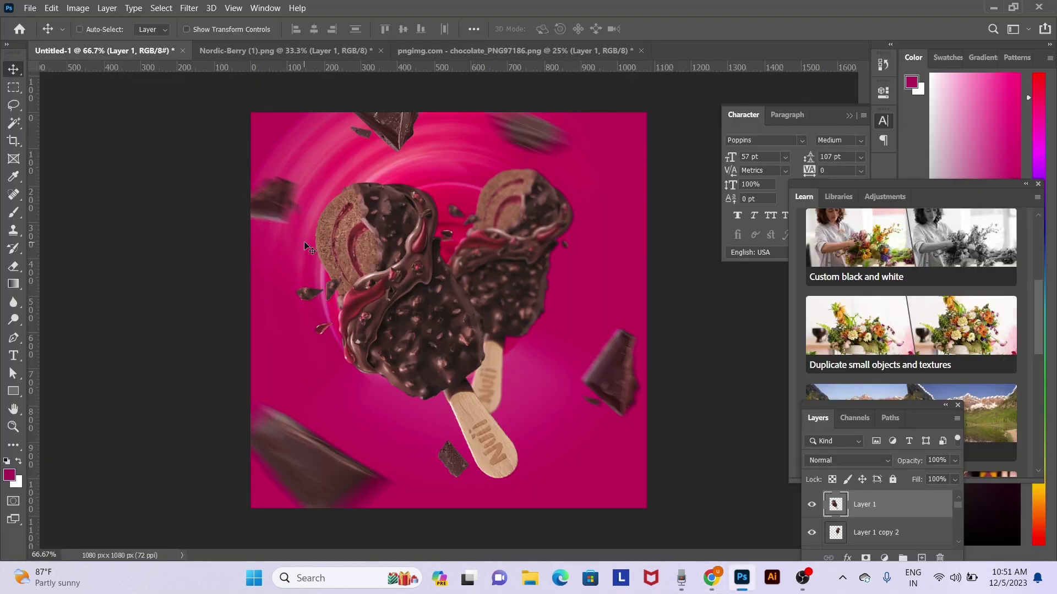
Paste 'NORDIC BERRY' as a new text layer above the left popsicle
{"action": "key", "text": "t"}
{"action": "left_click", "coordinate": [308, 210]}
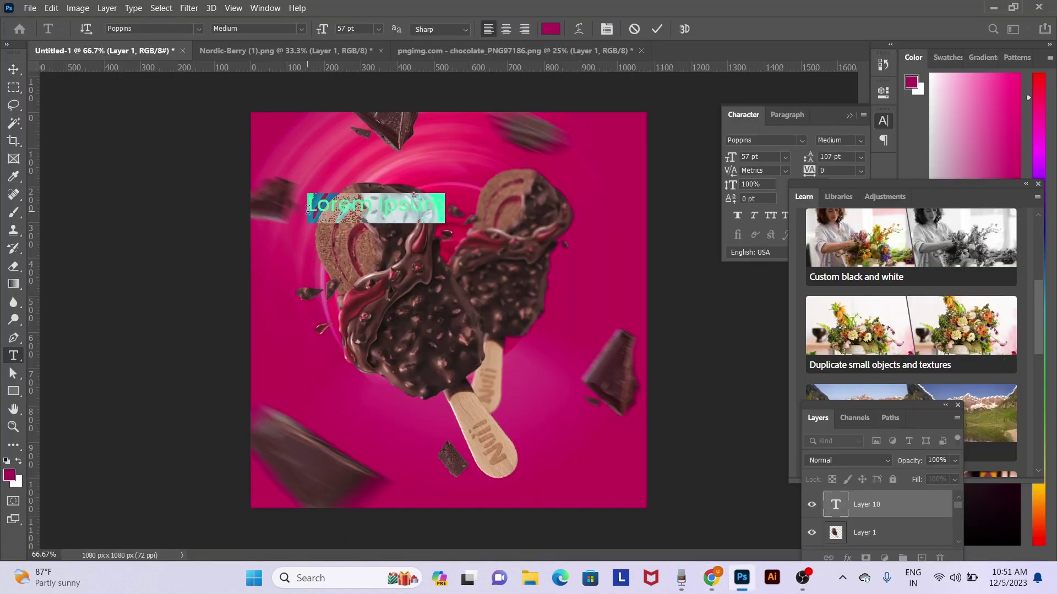
{"action": "type", "text": "NORDIC BERRY"}
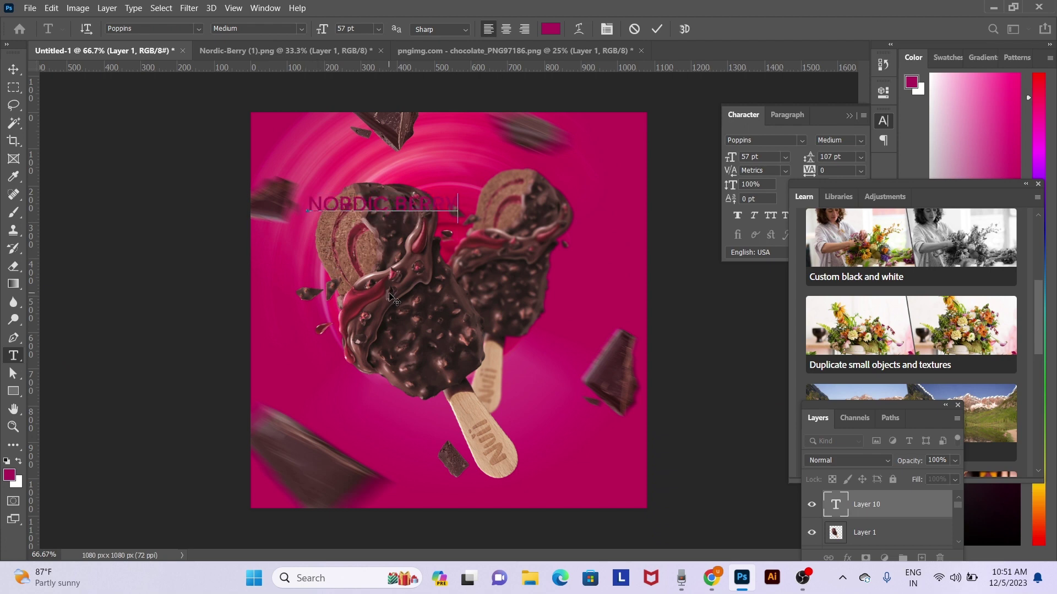
{"action": "left_click", "coordinate": [14, 69]}
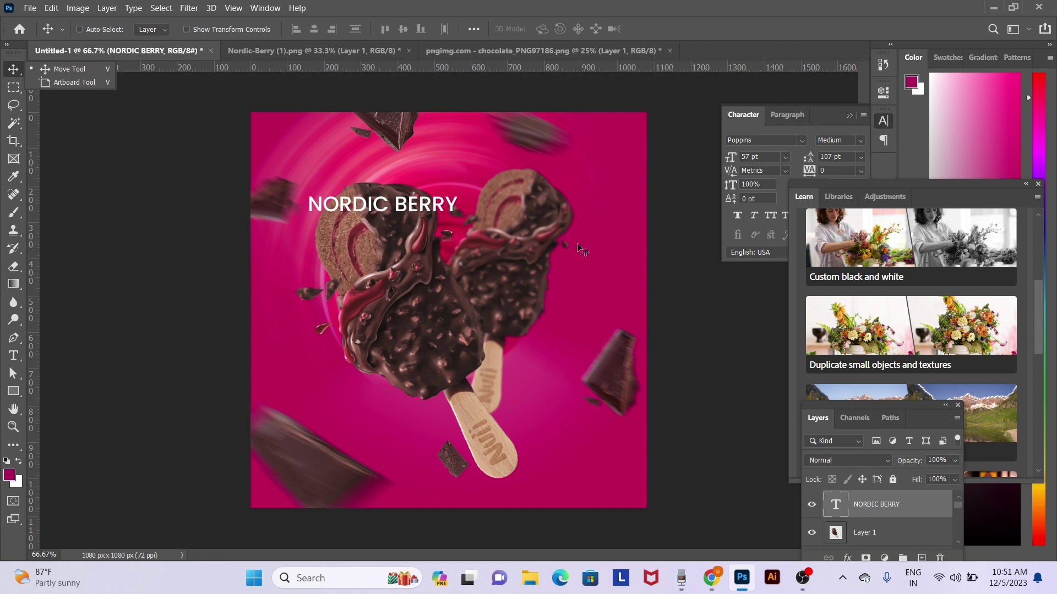
Select the whole title and set it in the bold EA Font v1.5
{"action": "double_click", "coordinate": [455, 216]}
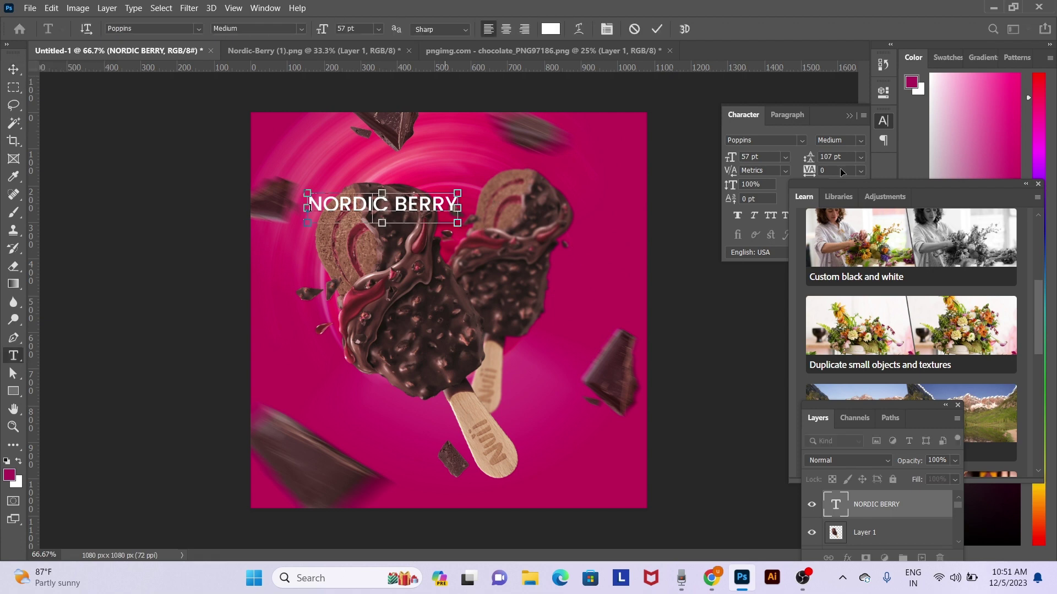
{"action": "key", "text": "ctrl+a"}
{"action": "left_click", "coordinate": [802, 141]}
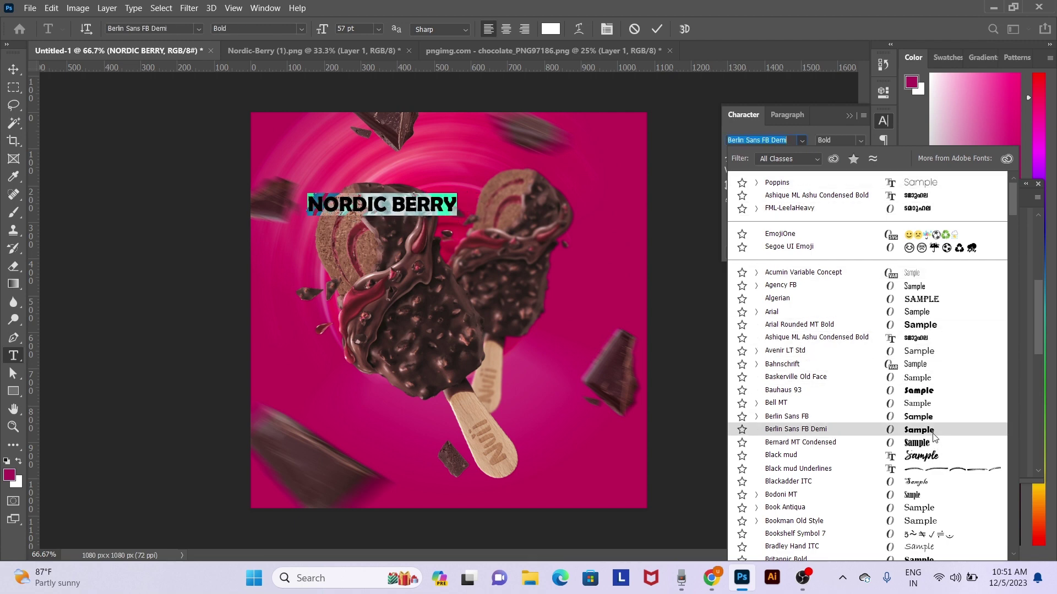
{"action": "scroll", "coordinate": [933, 437], "scroll_direction": "down", "scroll_amount": 1}
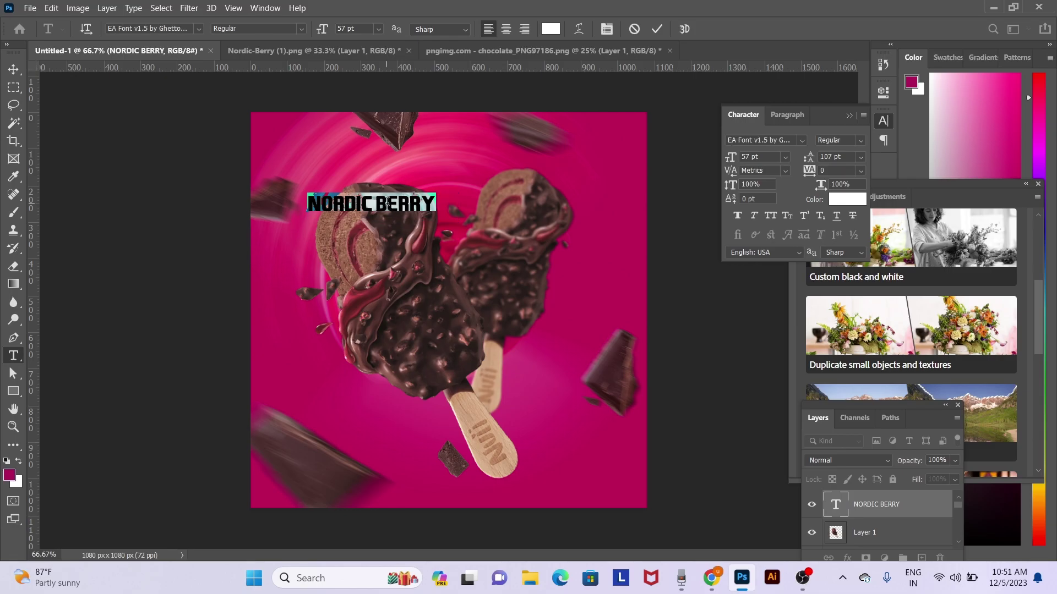
{"action": "double_click", "coordinate": [387, 202]}
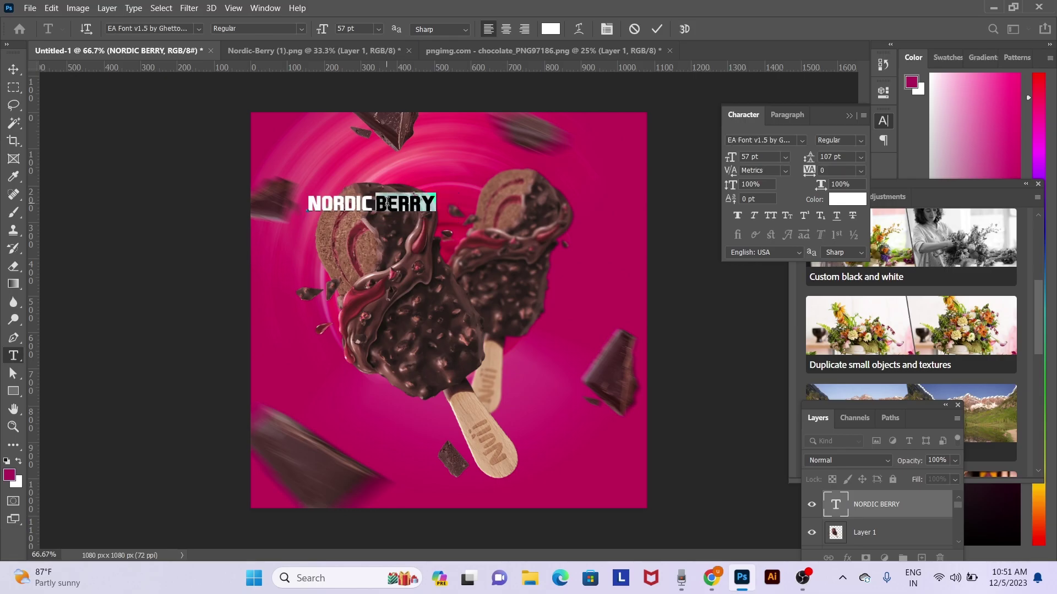
Scale the NORDIC BERRY title up to about 256%
{"action": "left_click", "coordinate": [15, 70]}
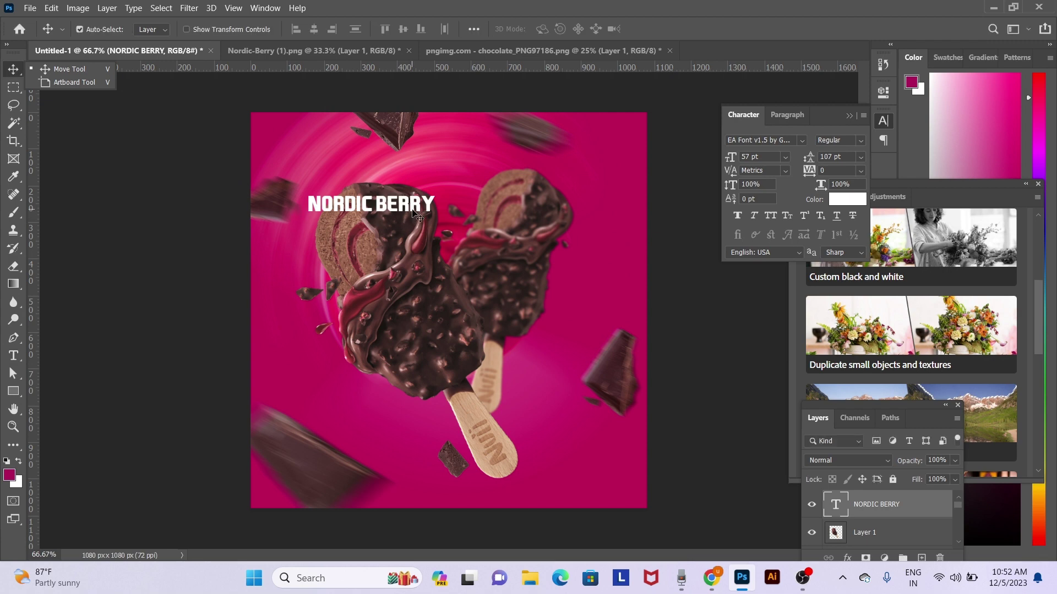
{"action": "key", "text": "ctrl+t"}
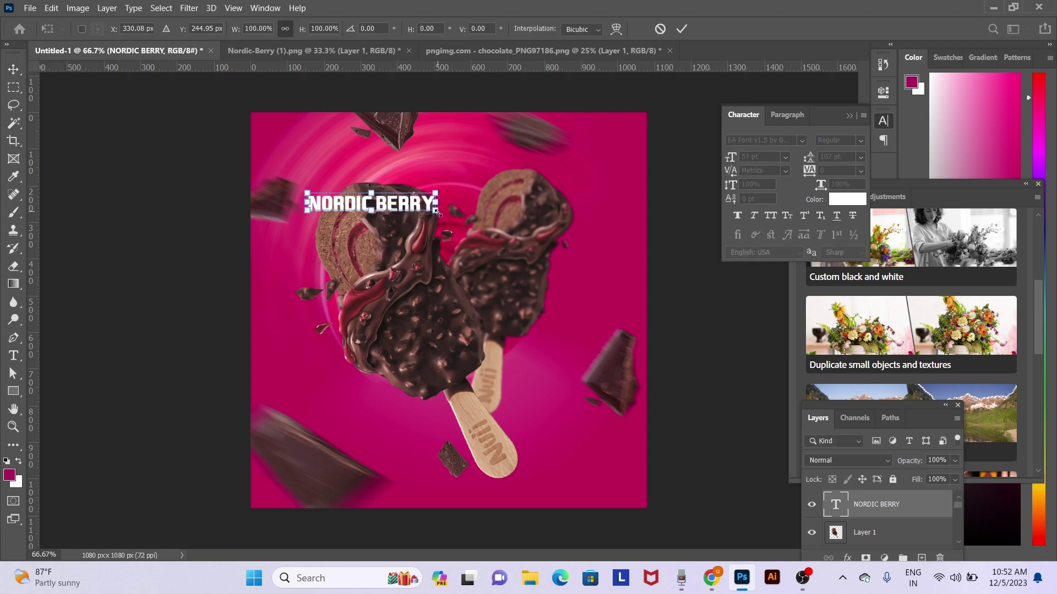
{"action": "left_click_drag", "start_coordinate": [438, 212], "coordinate": [610, 427]}
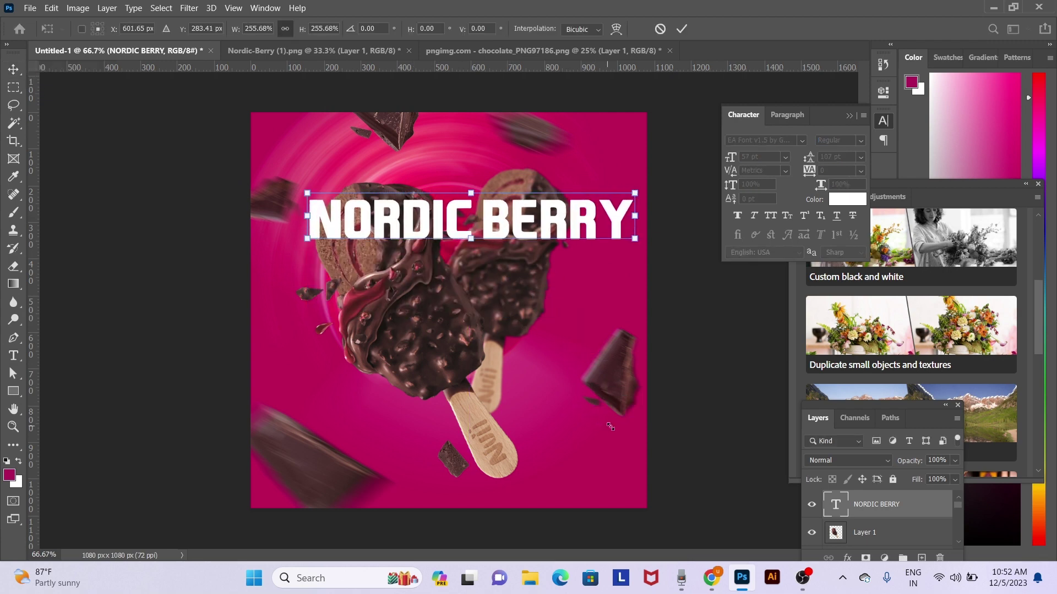
{"action": "key", "text": "Return"}
Cut BERRY from the title, leaving NORDIC, and add BERRY as its own text layer
{"action": "key", "text": "t"}
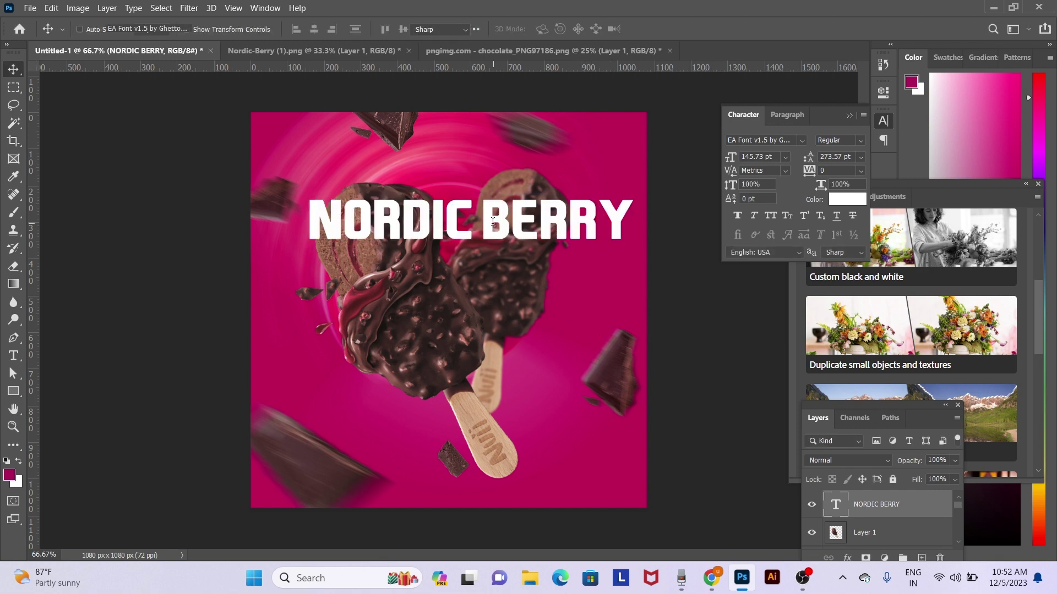
{"action": "left_click_drag", "start_coordinate": [483, 220], "coordinate": [641, 234]}
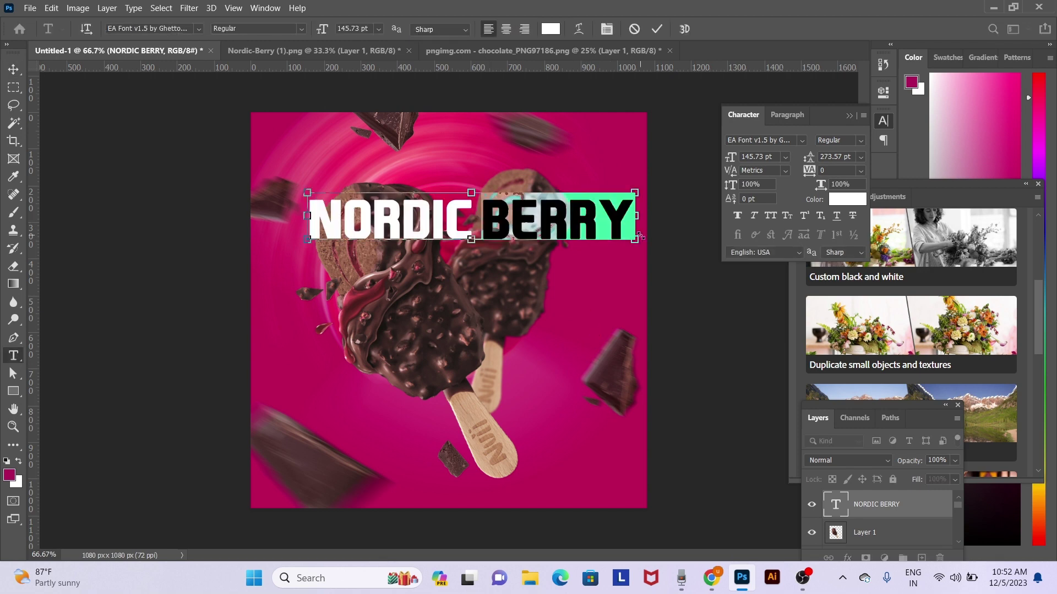
{"action": "key", "text": "BackSpace"}
{"action": "key", "text": "ctrl+Return"}
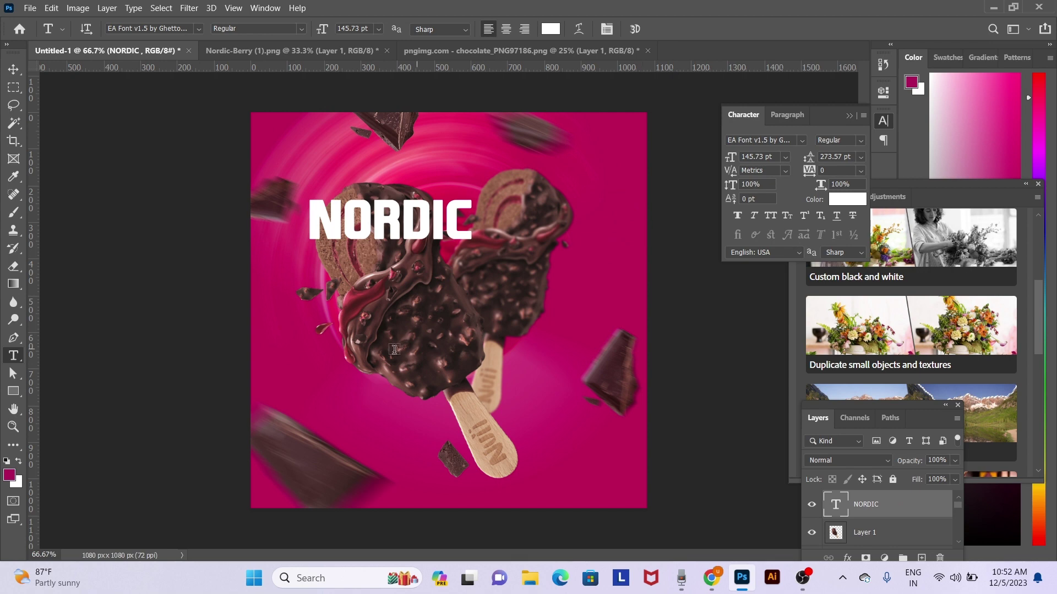
{"action": "left_click", "coordinate": [427, 320]}
{"action": "type", "text": "BERRY"}
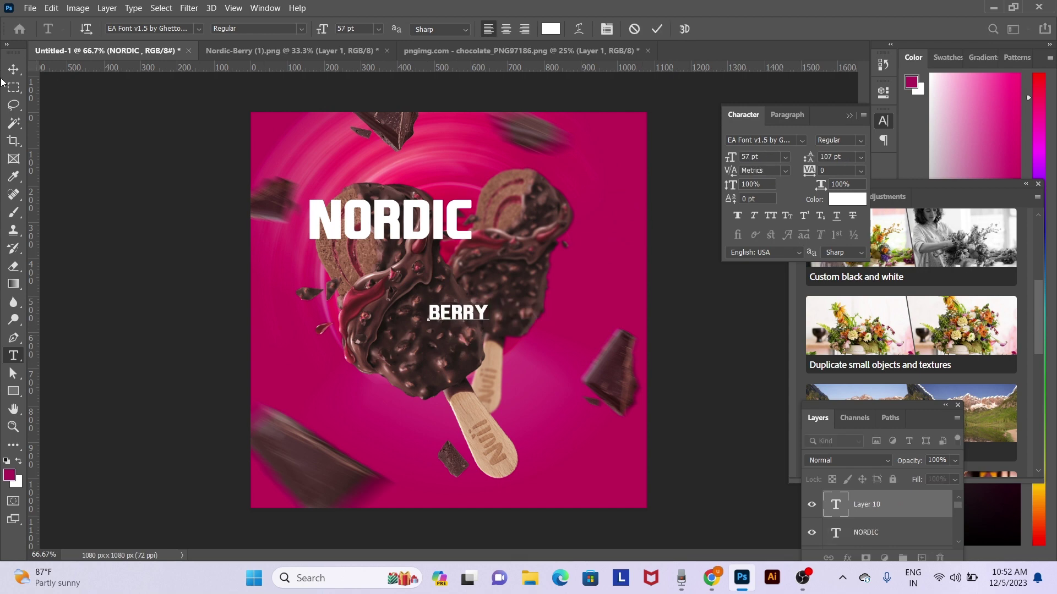
{"action": "left_click", "coordinate": [13, 69]}
Enlarge BERRY to about 327% and stack it directly beneath NORDIC
{"action": "key", "text": "ctrl+t"}
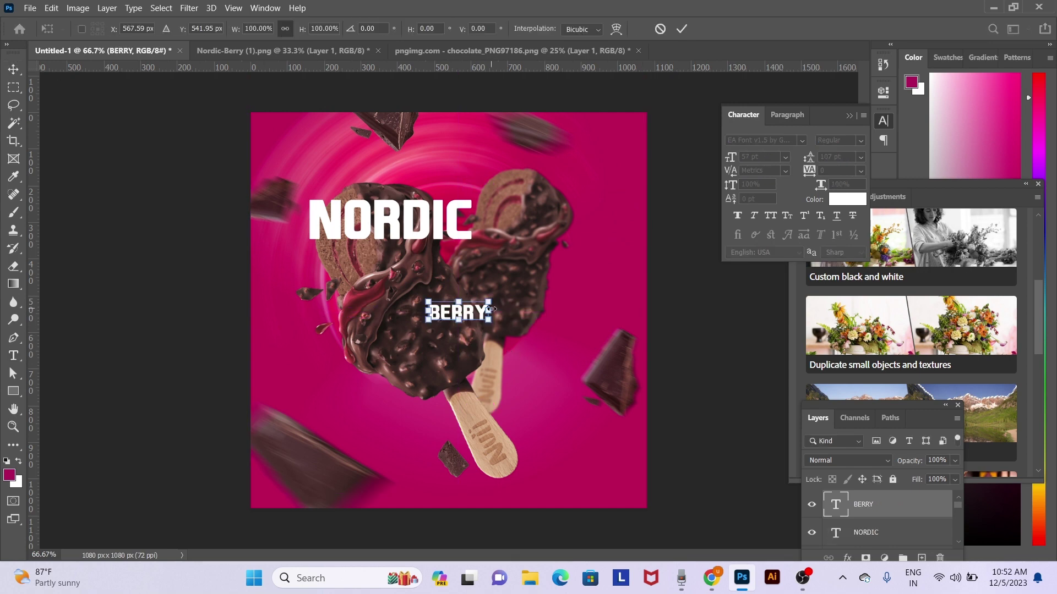
{"action": "left_click_drag", "start_coordinate": [492, 309], "coordinate": [539, 350]}
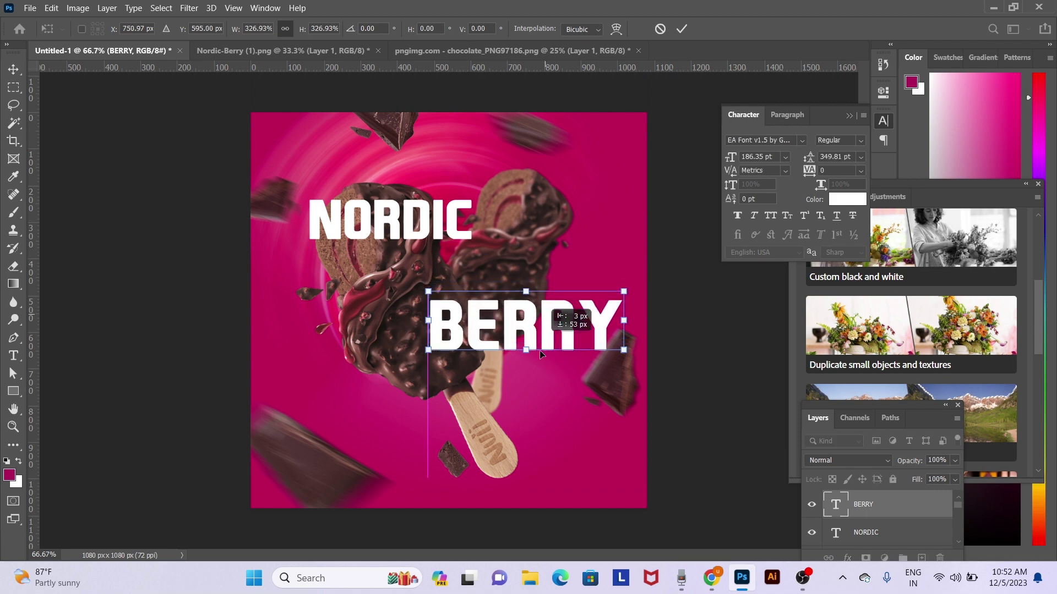
{"action": "left_click_drag", "start_coordinate": [540, 351], "coordinate": [547, 365]}
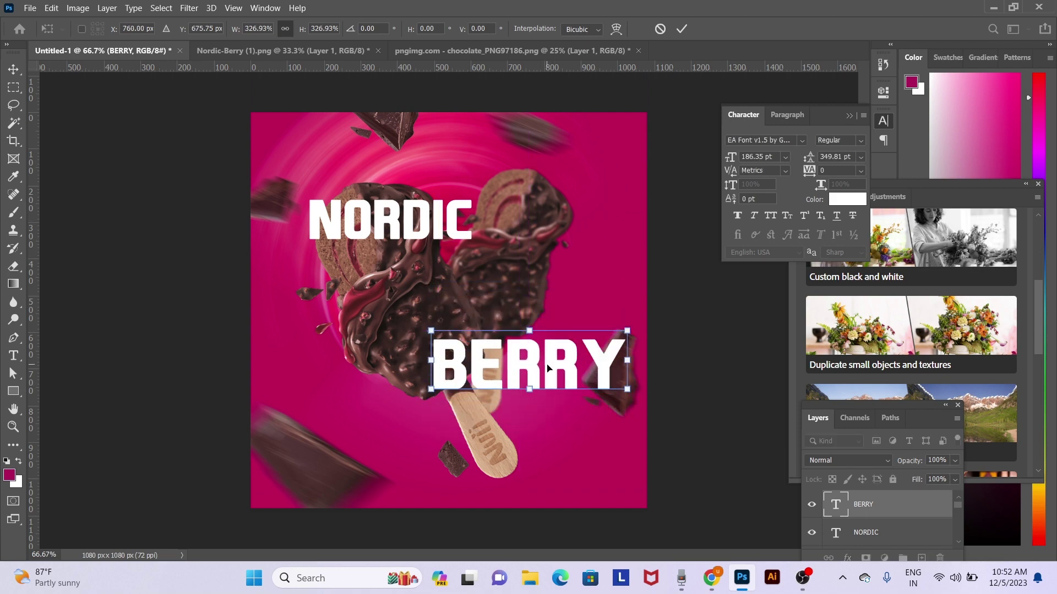
{"action": "key", "text": "Return"}
{"action": "left_click_drag", "start_coordinate": [537, 329], "coordinate": [378, 129]}
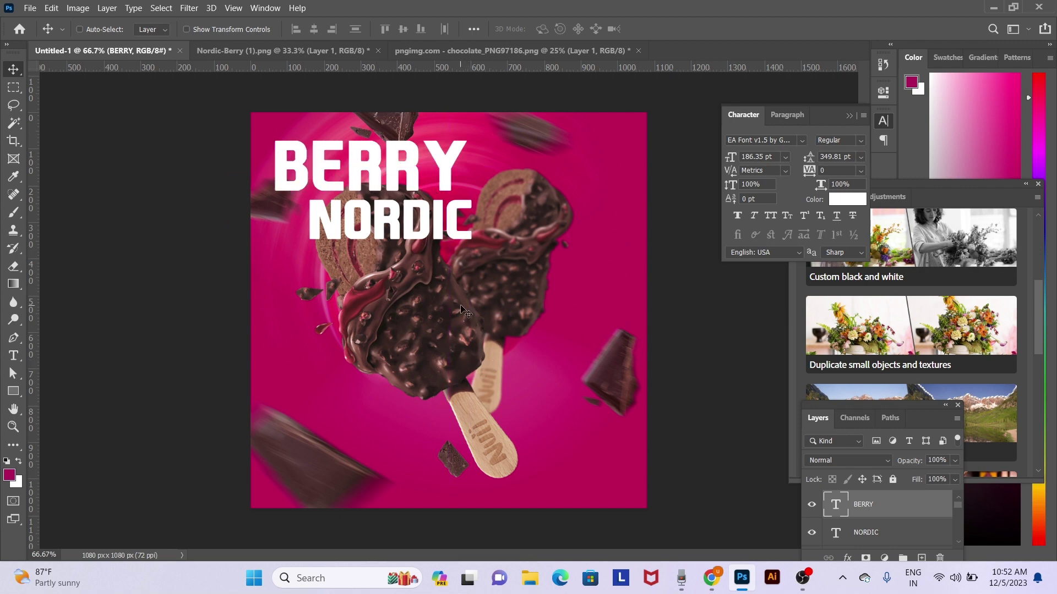
{"action": "right_click", "coordinate": [461, 220]}
{"action": "left_click", "coordinate": [435, 160]}
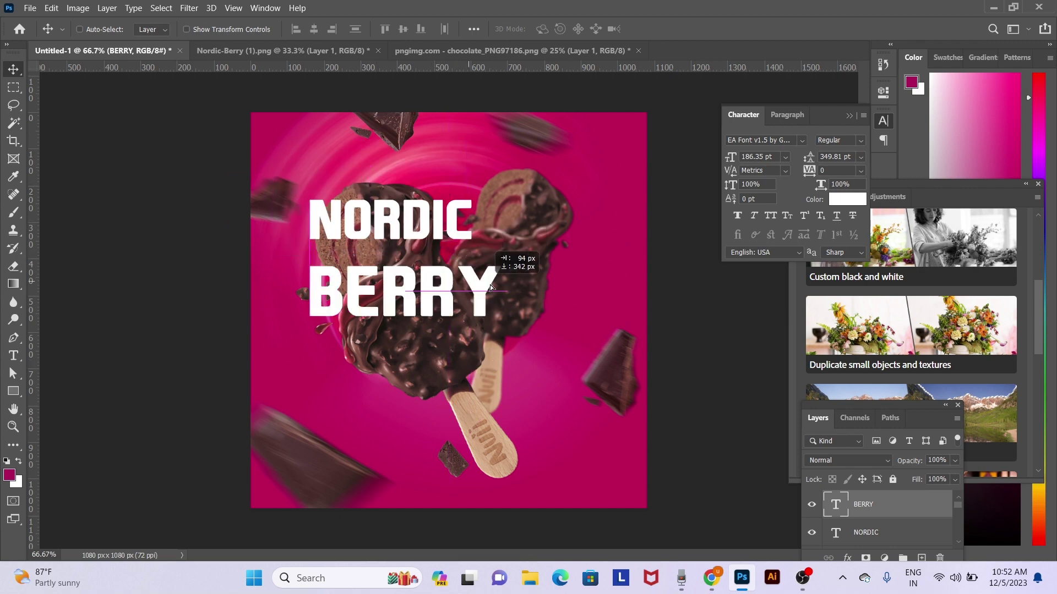
{"action": "mouse_move", "coordinate": [435, 160]}
{"action": "left_mouse_down"}
{"action": "mouse_move", "coordinate": [485, 263]}
{"action": "mouse_move", "coordinate": [469, 263]}
{"action": "left_mouse_up"}
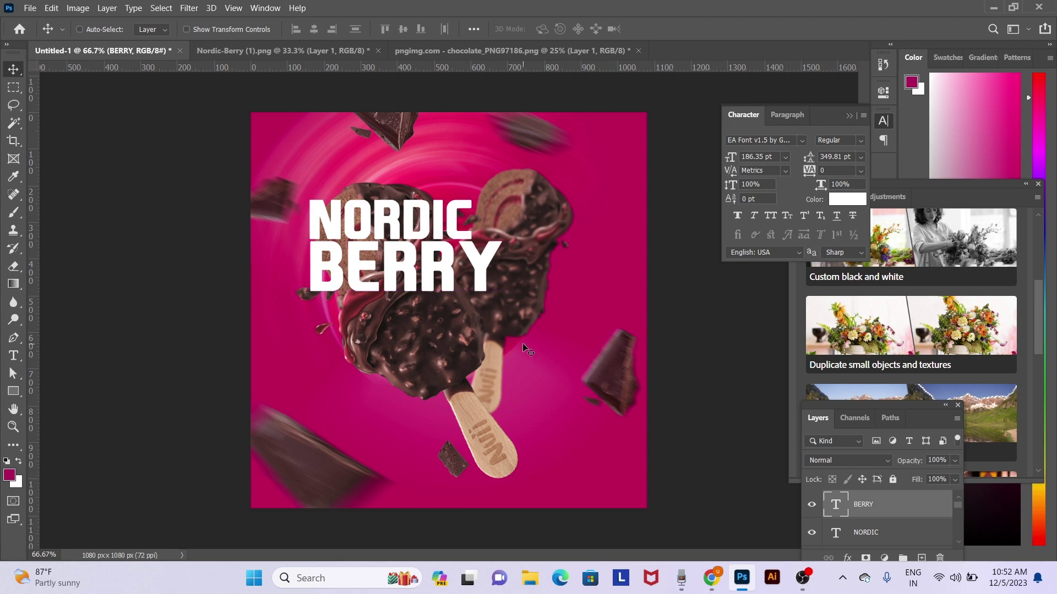
{"action": "key", "text": "alt+ctrl+a"}
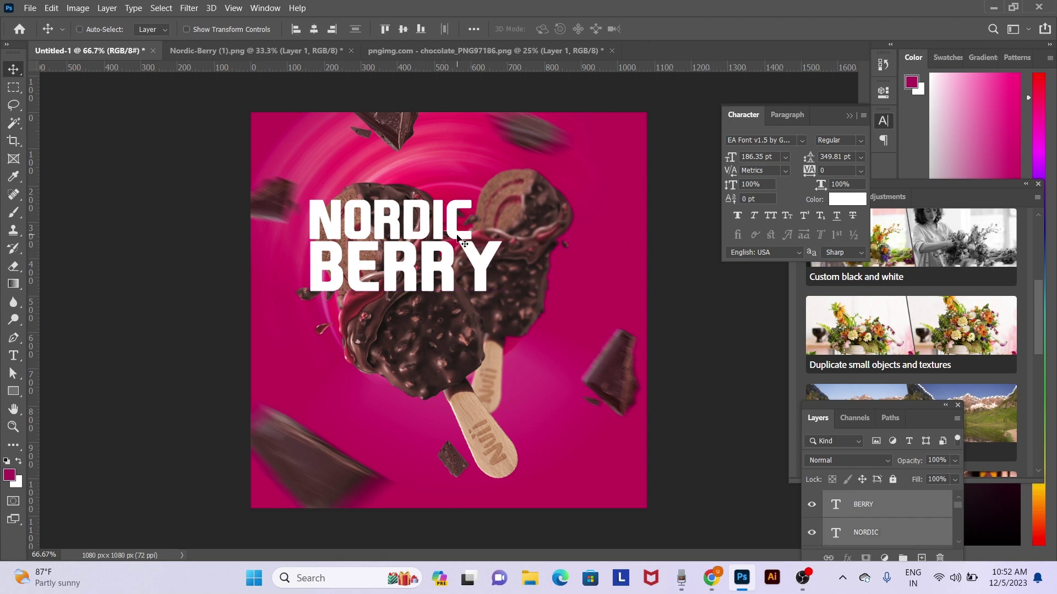
Select the popsicle image layer and move the popsicles down and left
{"action": "right_click", "coordinate": [461, 242]}
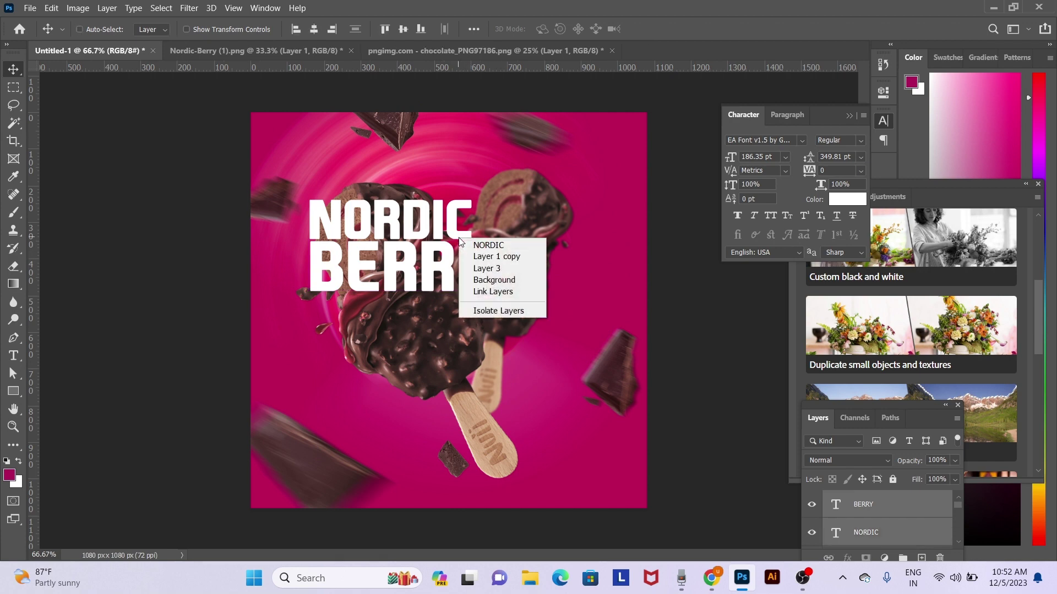
{"action": "left_click", "coordinate": [480, 240]}
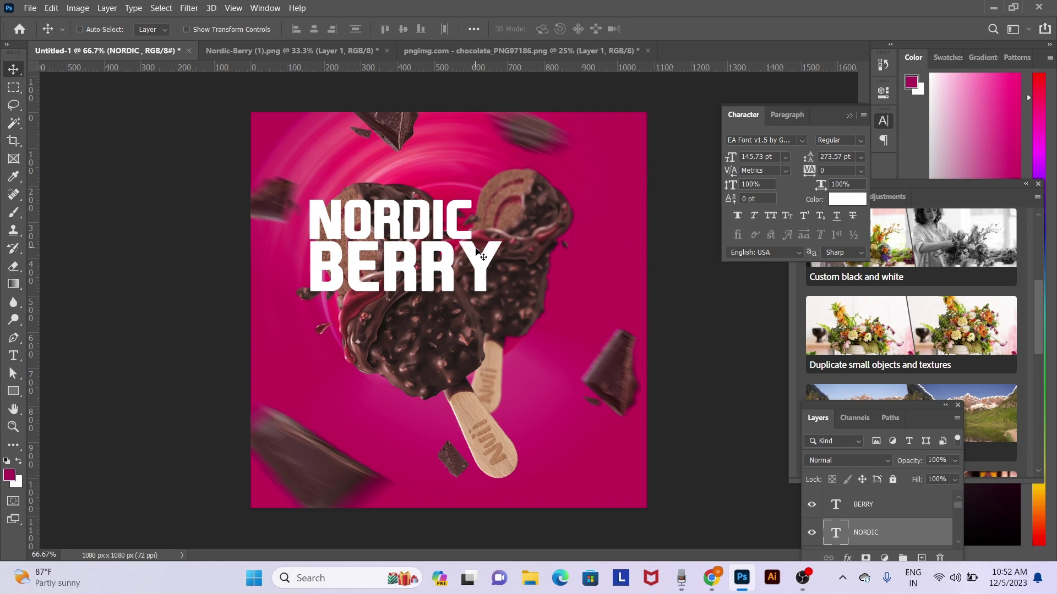
{"action": "right_click", "coordinate": [443, 372]}
{"action": "left_click", "coordinate": [461, 380]}
{"action": "left_click_drag", "start_coordinate": [524, 306], "coordinate": [513, 428]}
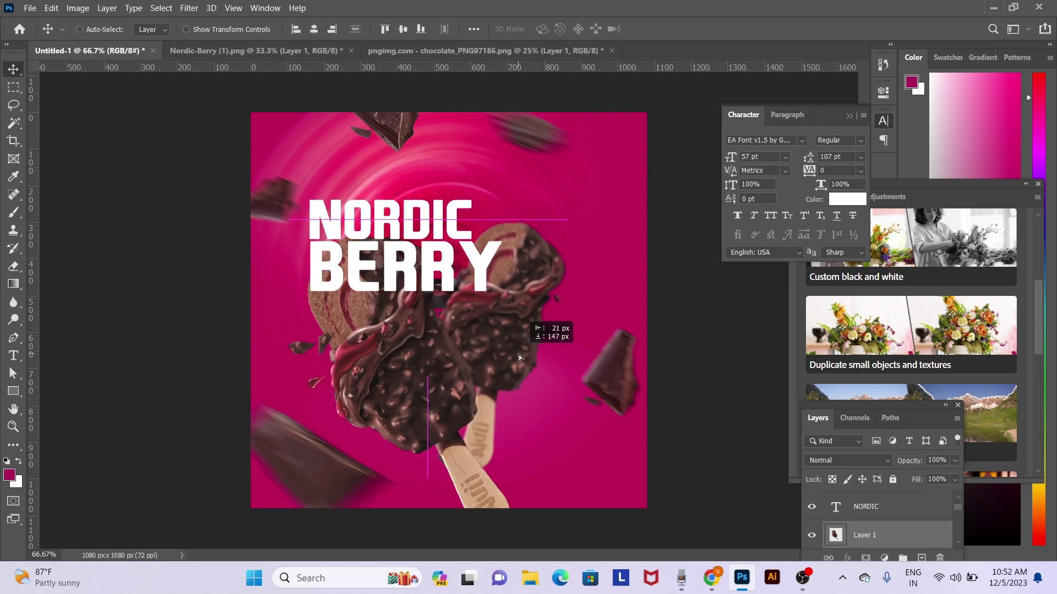
Shrink the popsicles to about 91.58% and settle them lower beneath the title
{"action": "key", "text": "ctrl+t"}
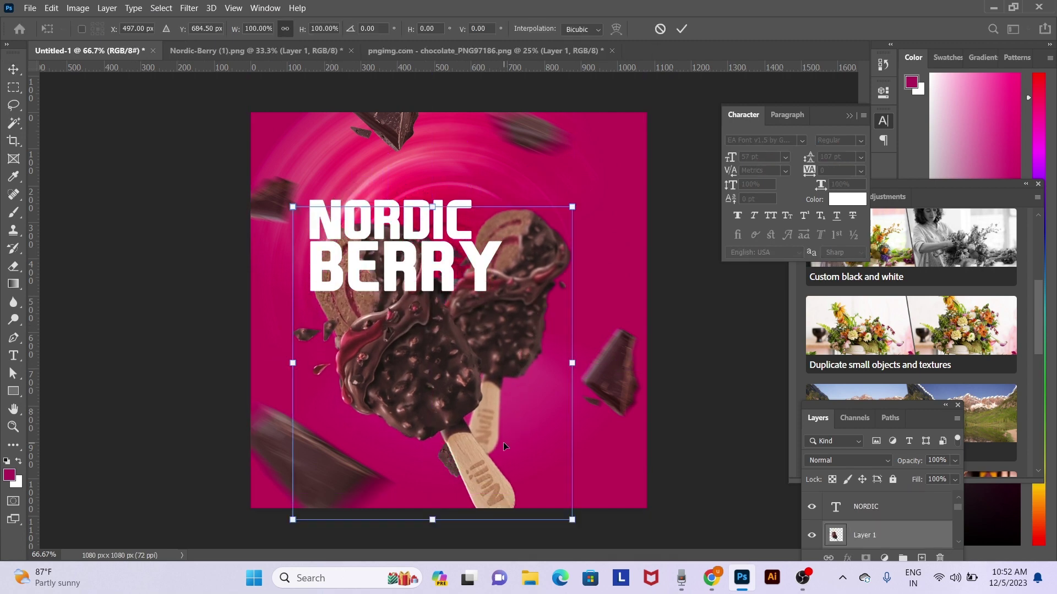
{"action": "left_click_drag", "start_coordinate": [433, 522], "coordinate": [436, 493]}
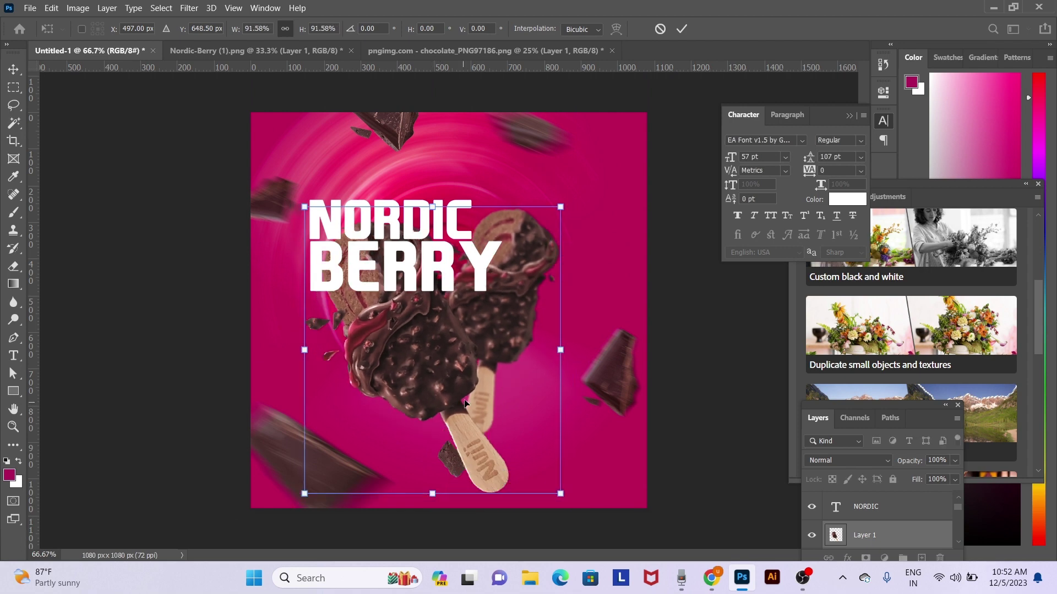
{"action": "mouse_move", "coordinate": [468, 394]}
{"action": "left_mouse_down"}
{"action": "mouse_move", "coordinate": [470, 416]}
{"action": "mouse_move", "coordinate": [469, 401]}
{"action": "left_mouse_up"}
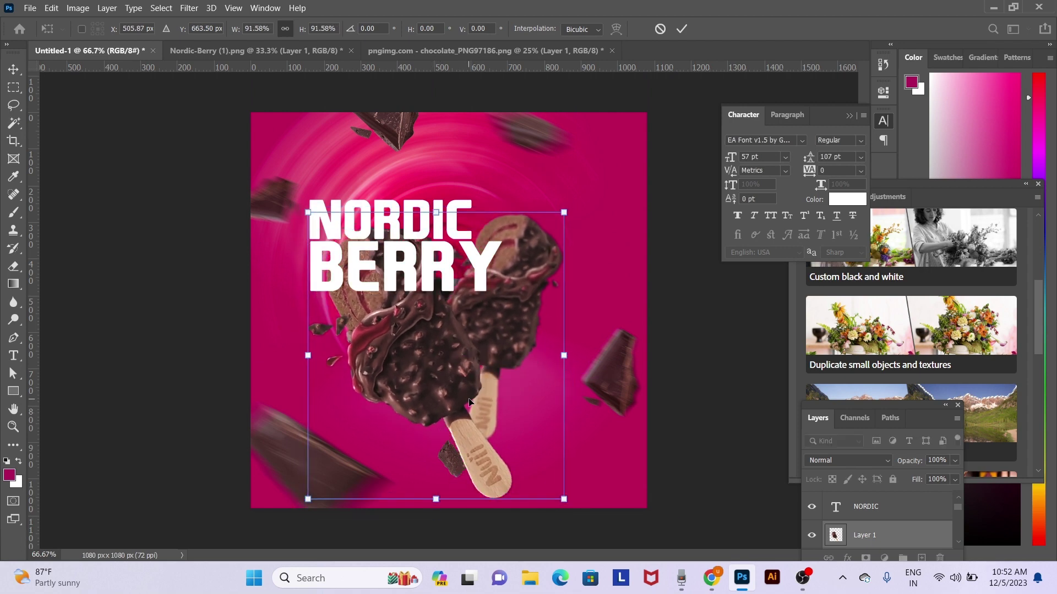
{"action": "key", "text": "Return"}
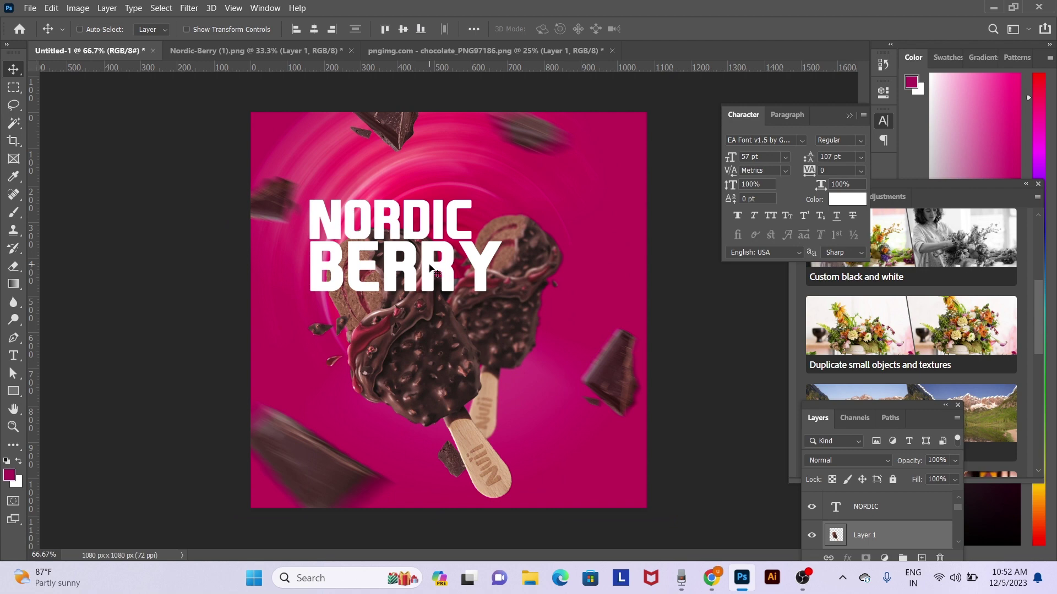
{"action": "right_click", "coordinate": [429, 268]}
{"action": "left_click", "coordinate": [443, 273]}
Shrink the NORDIC BERRY title to about 73% and move it toward the poster top
{"action": "key", "text": "ctrl+t"}
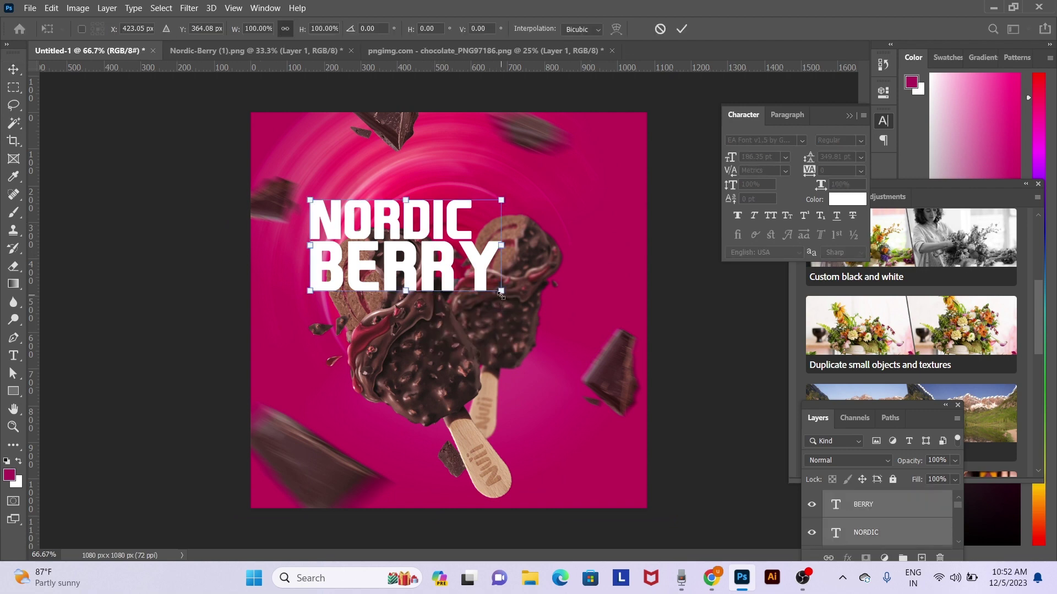
{"action": "left_click_drag", "start_coordinate": [501, 294], "coordinate": [449, 270]}
{"action": "mouse_move", "coordinate": [401, 241]}
{"action": "left_mouse_down"}
{"action": "mouse_move", "coordinate": [408, 194]}
{"action": "mouse_move", "coordinate": [449, 193]}
{"action": "left_mouse_up"}
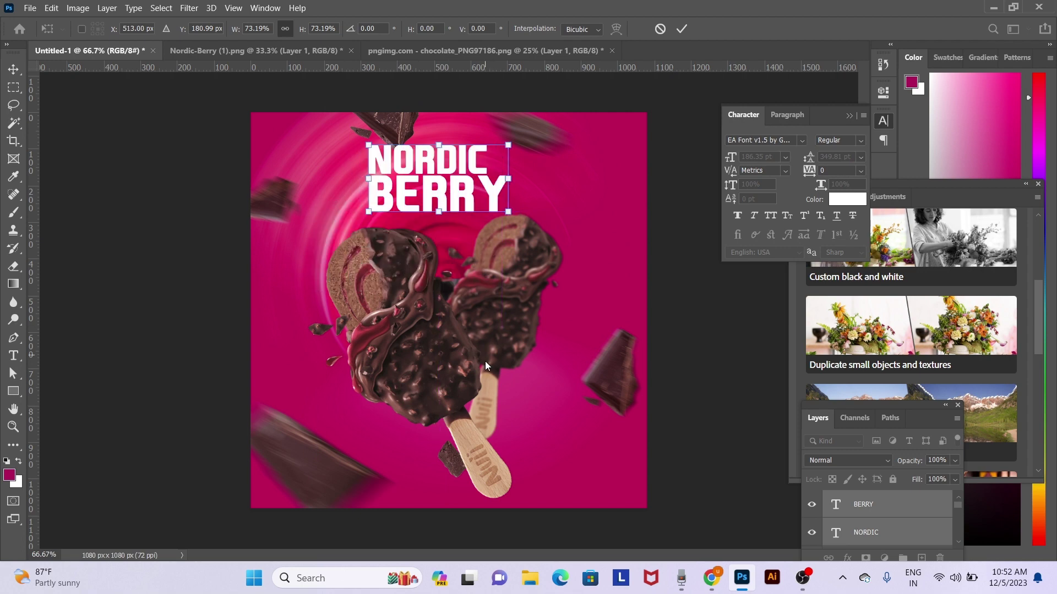
{"action": "key", "text": "Return"}
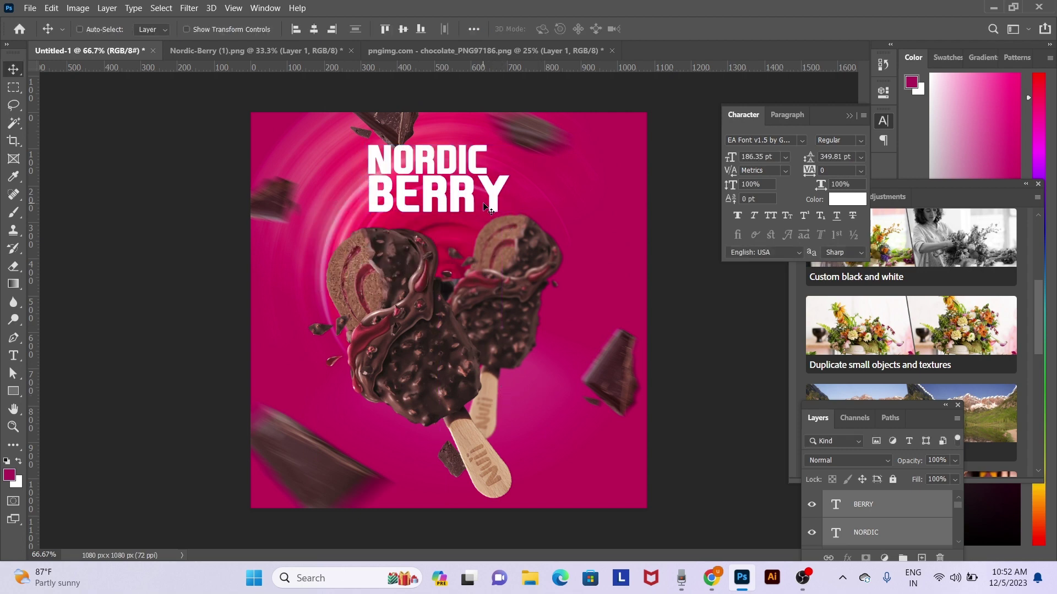
Make both the NORDIC and BERRY text layers Faux Italic
{"action": "right_click", "coordinate": [454, 167]}
{"action": "left_click", "coordinate": [475, 170]}
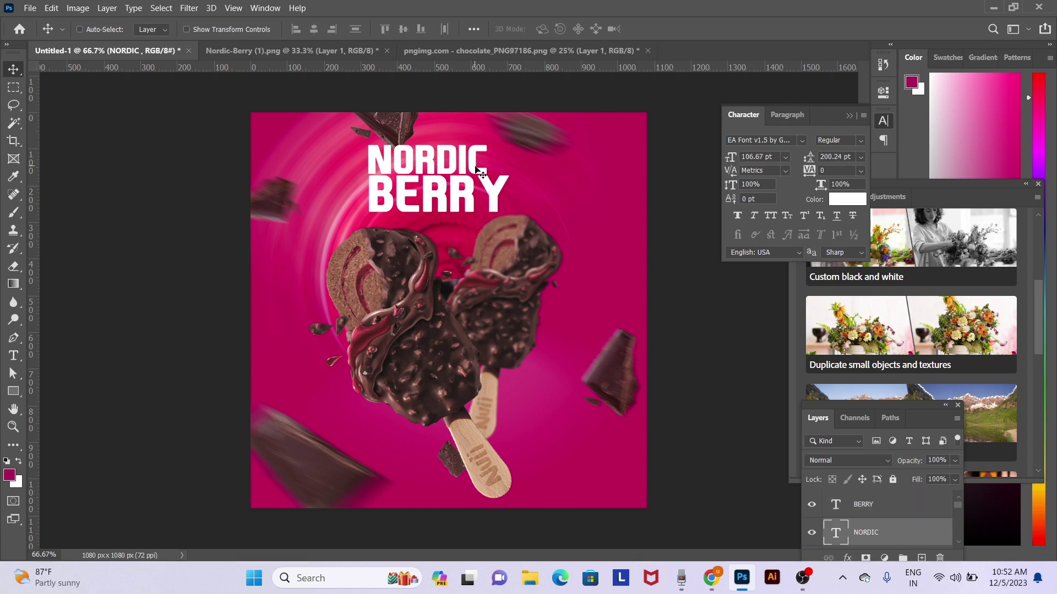
{"action": "left_click", "coordinate": [495, 197], "text": "shift"}
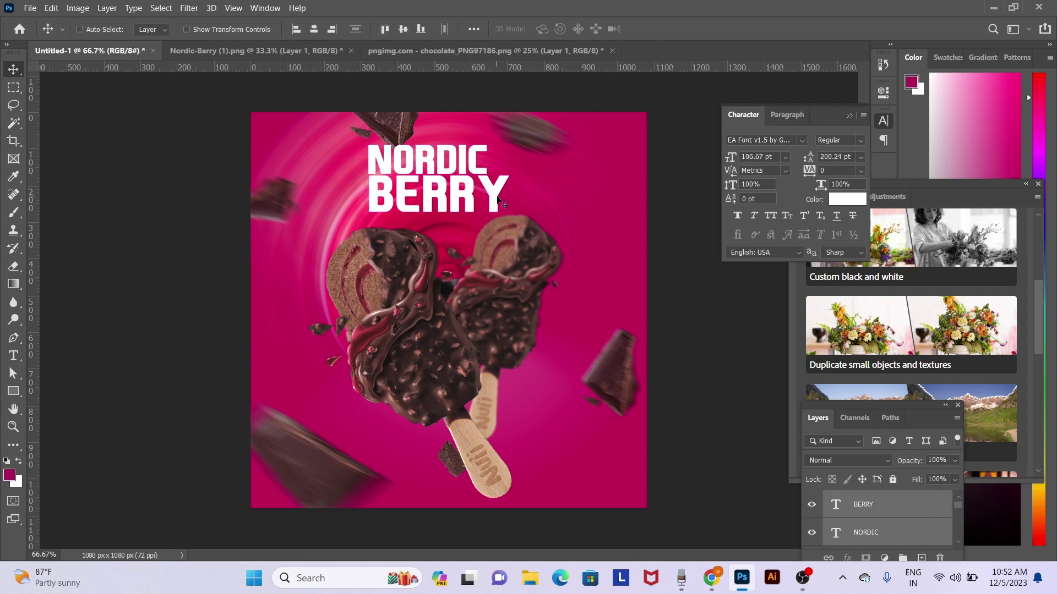
{"action": "left_click", "coordinate": [759, 216]}
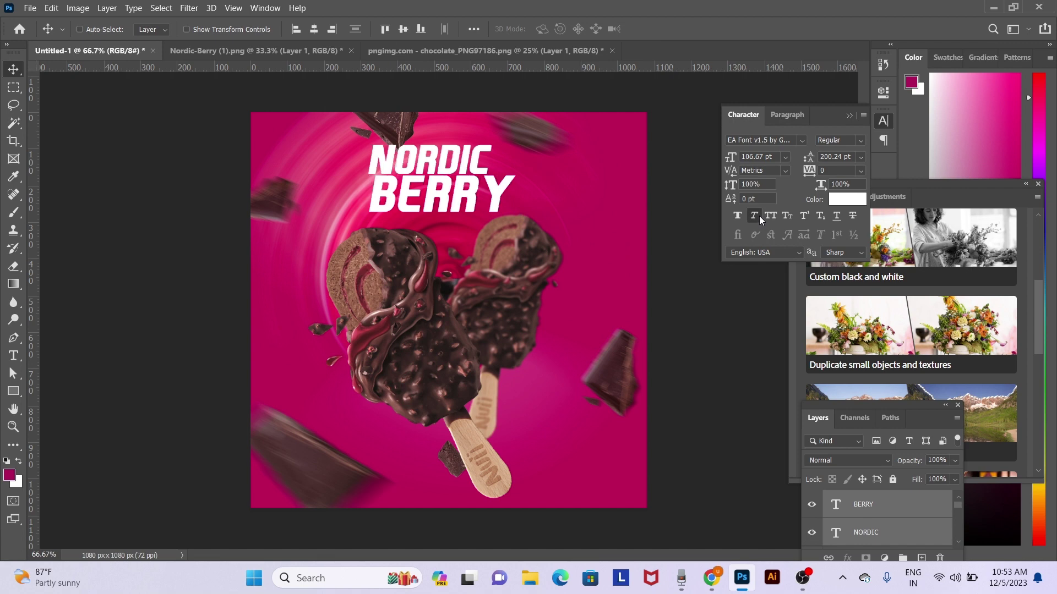
Tilt the title about 7 degrees and enlarge it to 125%, then undo that change
{"action": "key", "text": "ctrl+t"}
{"action": "left_click_drag", "start_coordinate": [569, 182], "coordinate": [585, 163]}
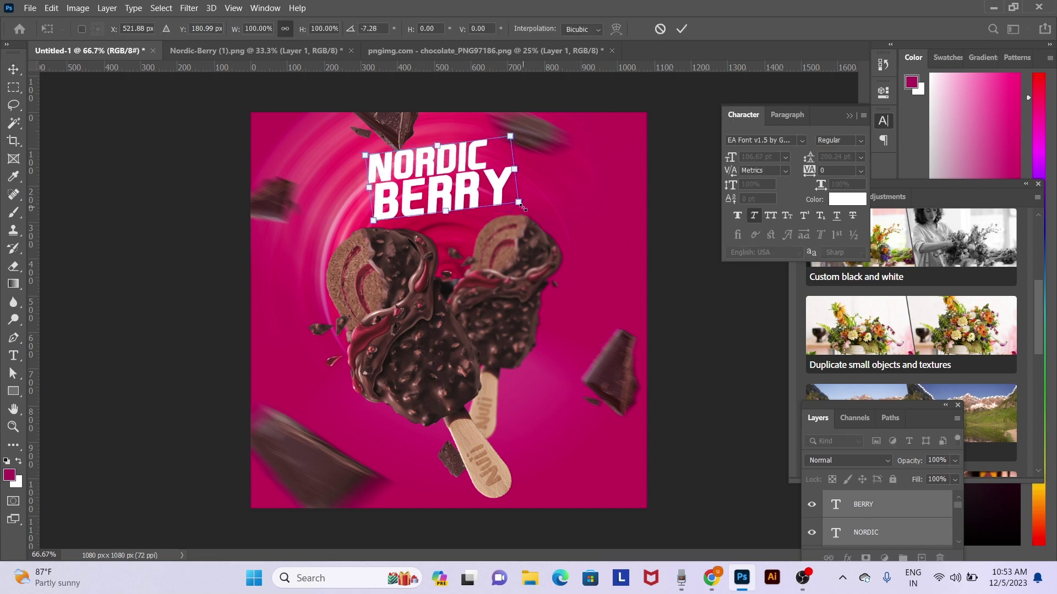
{"action": "mouse_move", "coordinate": [521, 206]}
{"action": "left_mouse_down"}
{"action": "mouse_move", "coordinate": [560, 218]}
{"action": "mouse_move", "coordinate": [519, 193]}
{"action": "left_mouse_up"}
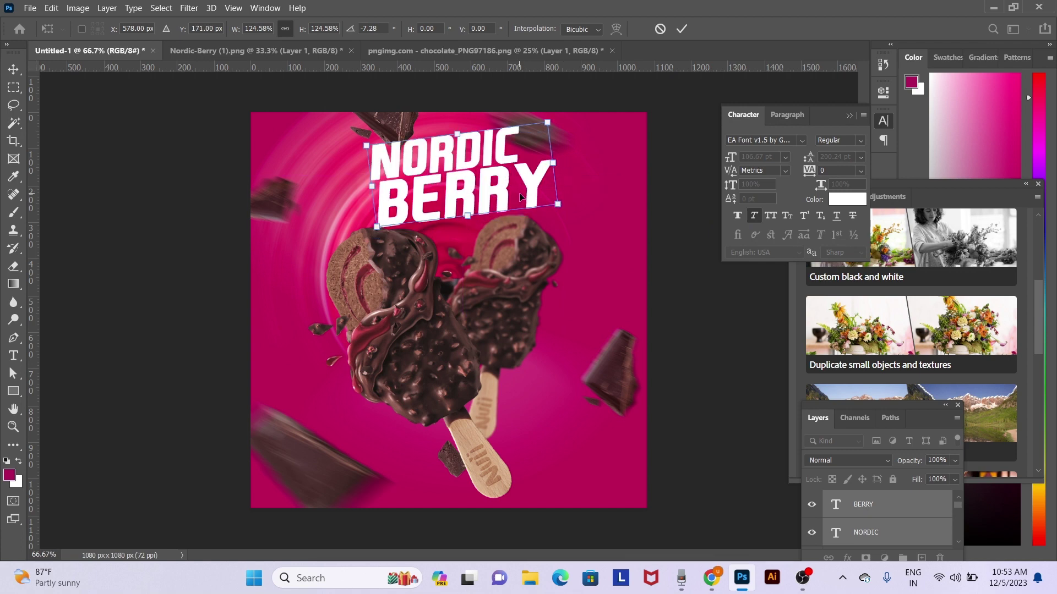
{"action": "key", "text": "Return"}
{"action": "key", "text": "ctrl+z"}
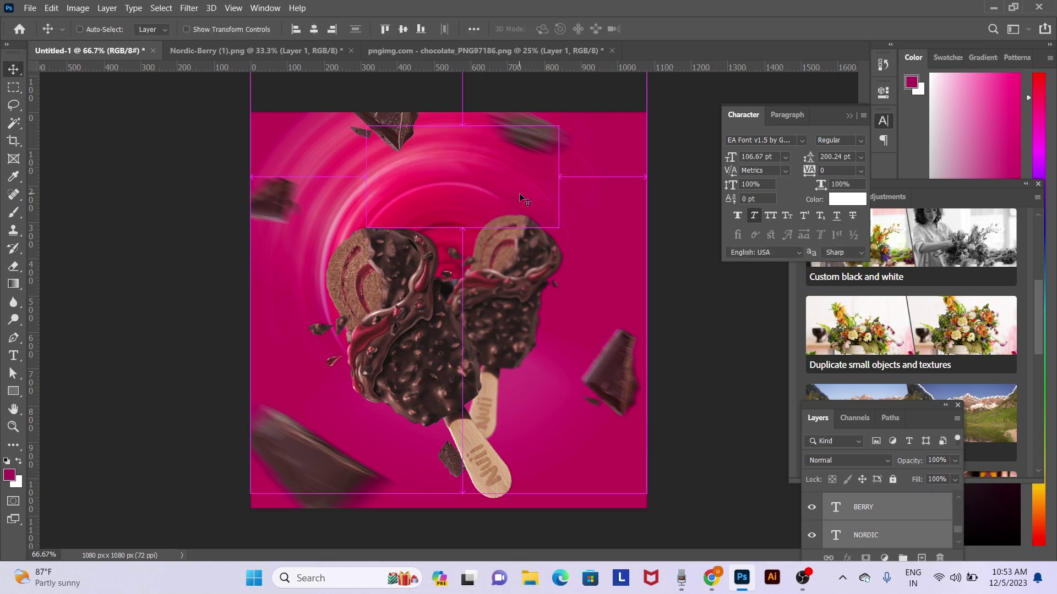
Lower the title about 36 px, enlarge it to about 124%, and tuck it into place
{"action": "key", "text": "ctrl"}
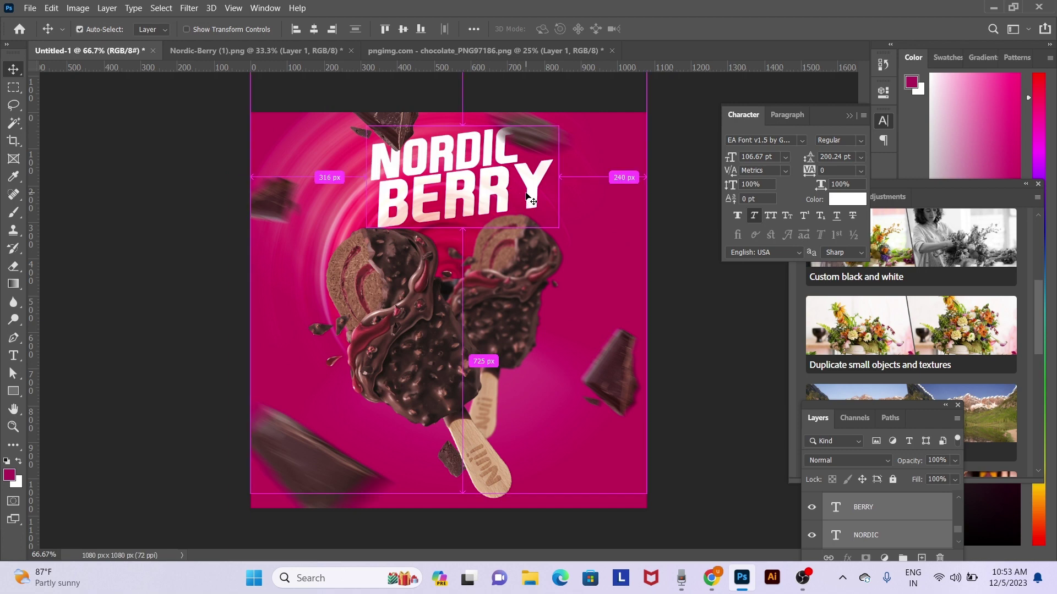
{"action": "left_click_drag", "start_coordinate": [524, 208], "coordinate": [524, 227]}
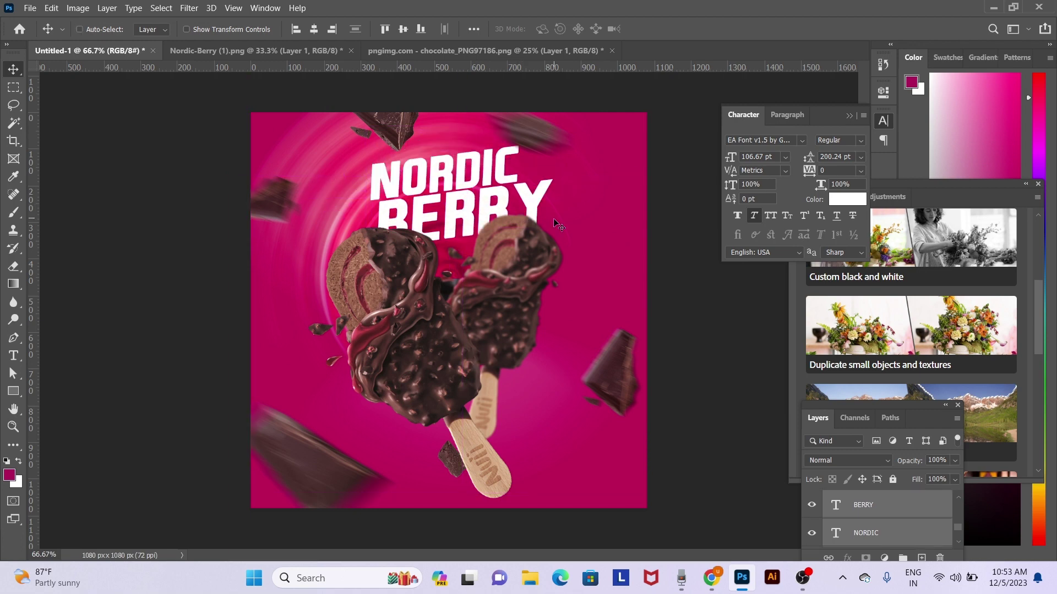
{"action": "key", "text": "ctrl+t"}
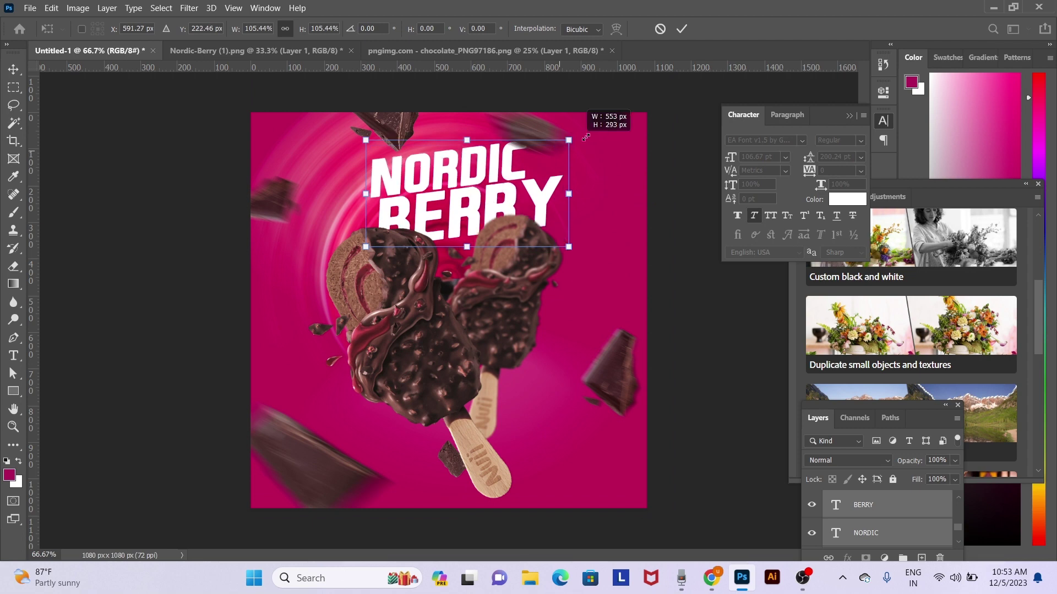
{"action": "left_click_drag", "start_coordinate": [559, 150], "coordinate": [579, 130]}
{"action": "left_click_drag", "start_coordinate": [542, 162], "coordinate": [539, 174]}
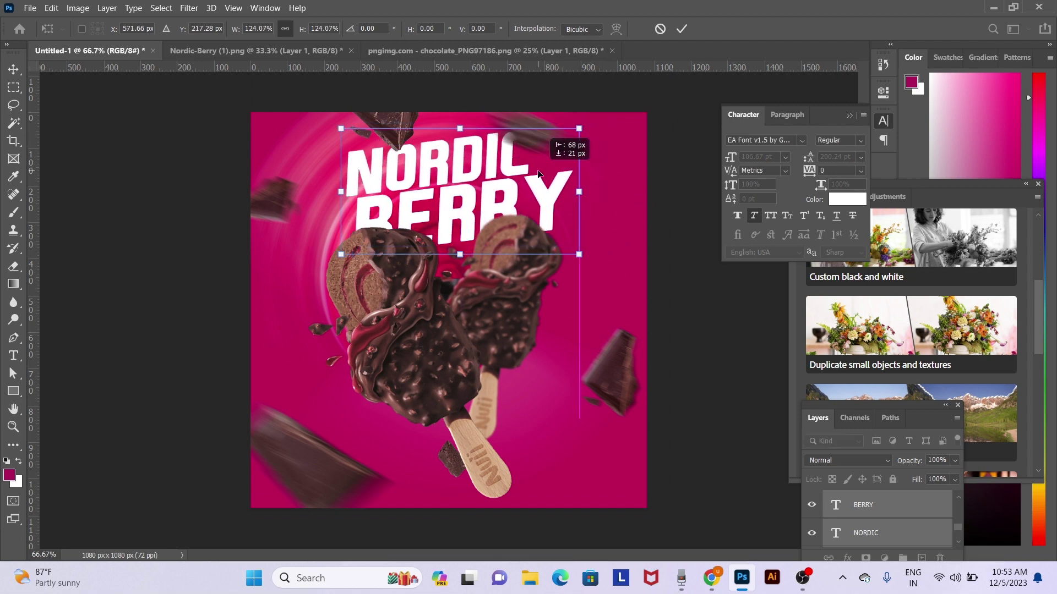
{"action": "key", "text": "Escape"}
{"action": "key", "text": "Return"}
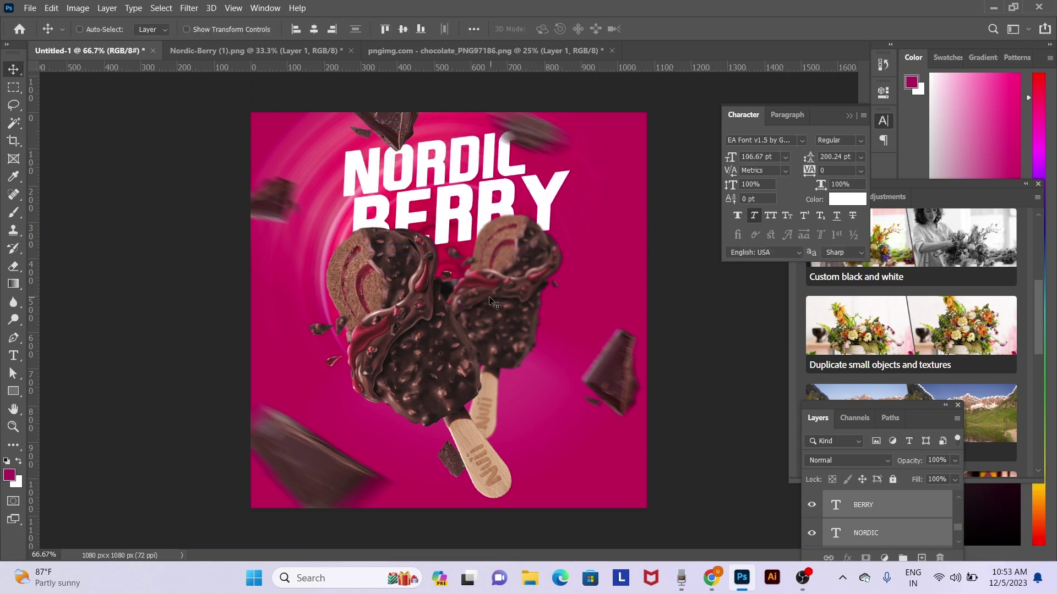
{"action": "right_click", "coordinate": [404, 262]}
Nudge the Layer 1 popsicles slightly left and lower
{"action": "left_click", "coordinate": [412, 269]}
{"action": "left_click_drag", "start_coordinate": [412, 270], "coordinate": [405, 268]}
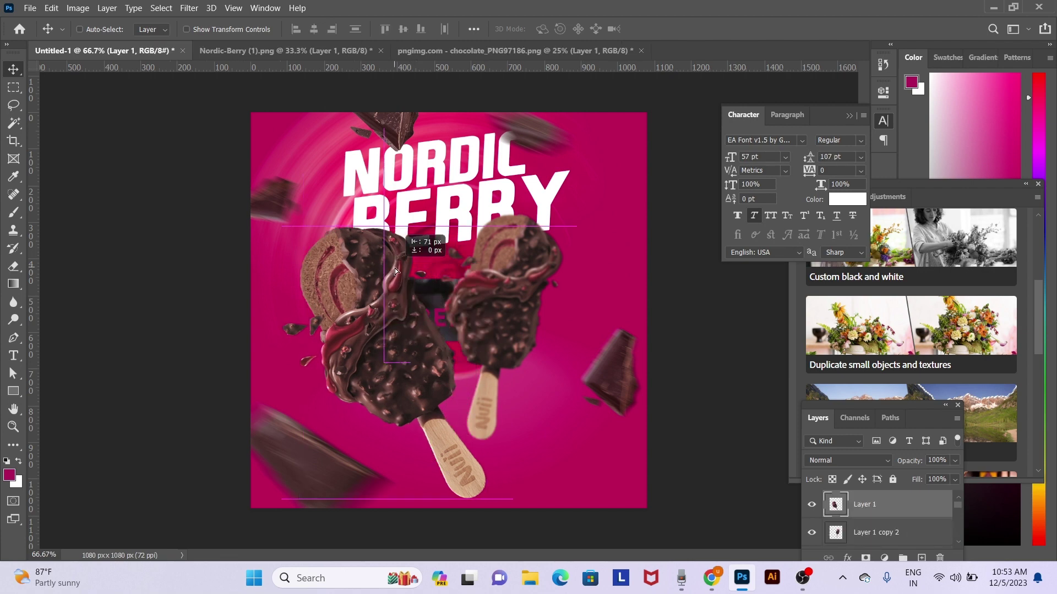
{"action": "left_click_drag", "start_coordinate": [405, 276], "coordinate": [405, 277]}
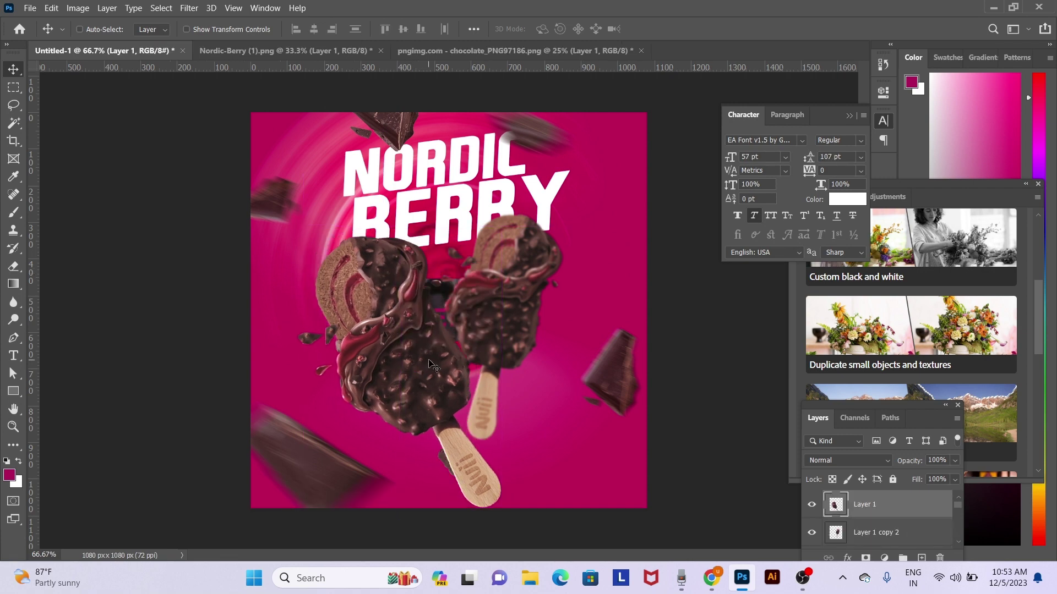
Select the blurred Layer 8 chocolate piece and shift it slightly right
{"action": "right_click", "coordinate": [553, 137]}
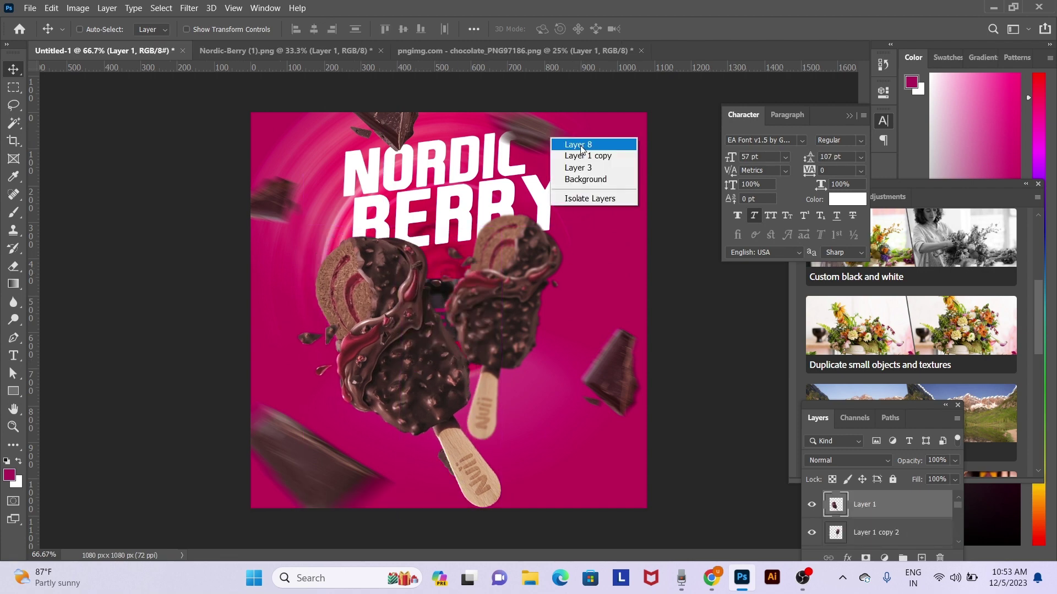
{"action": "left_click", "coordinate": [566, 143]}
{"action": "left_click_drag", "start_coordinate": [564, 141], "coordinate": [566, 141]}
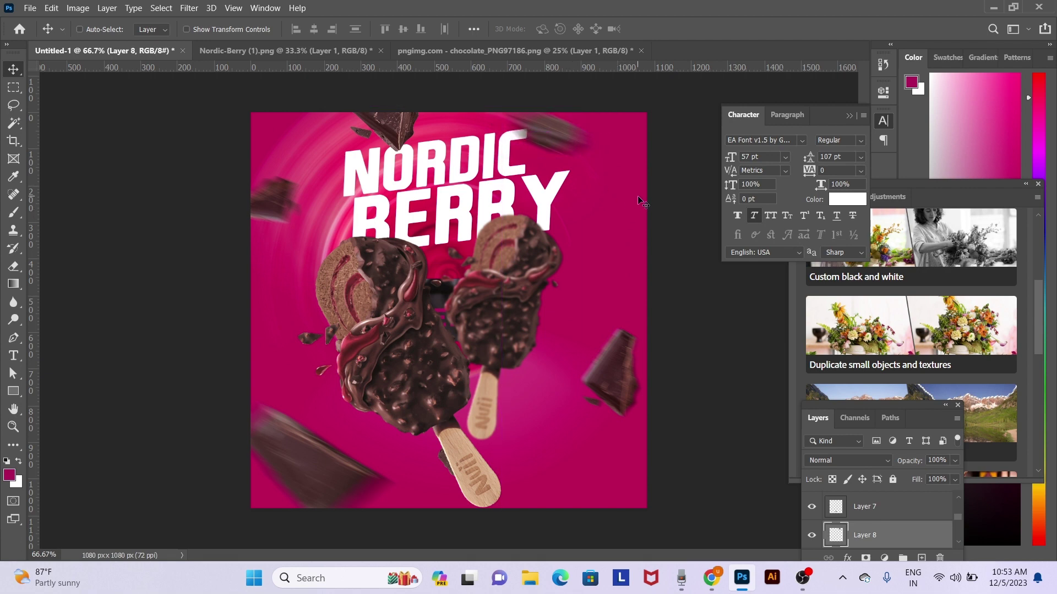
Bring logo.bcc70b54.png into the poster and shrink it to about 73% in the top-left corner
{"action": "key", "text": "ctrl+o"}
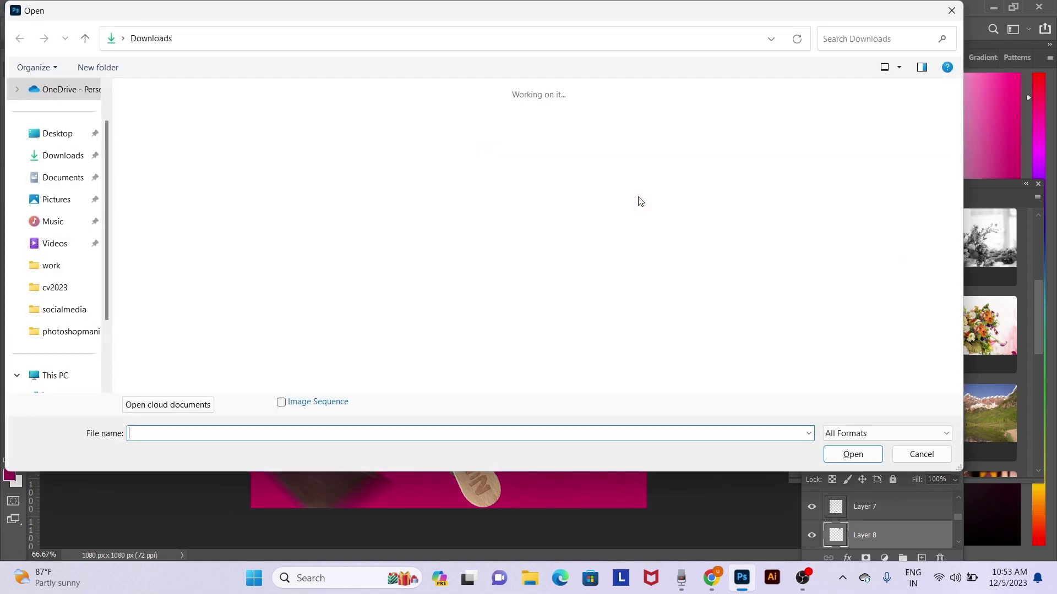
{"action": "double_click", "coordinate": [481, 156]}
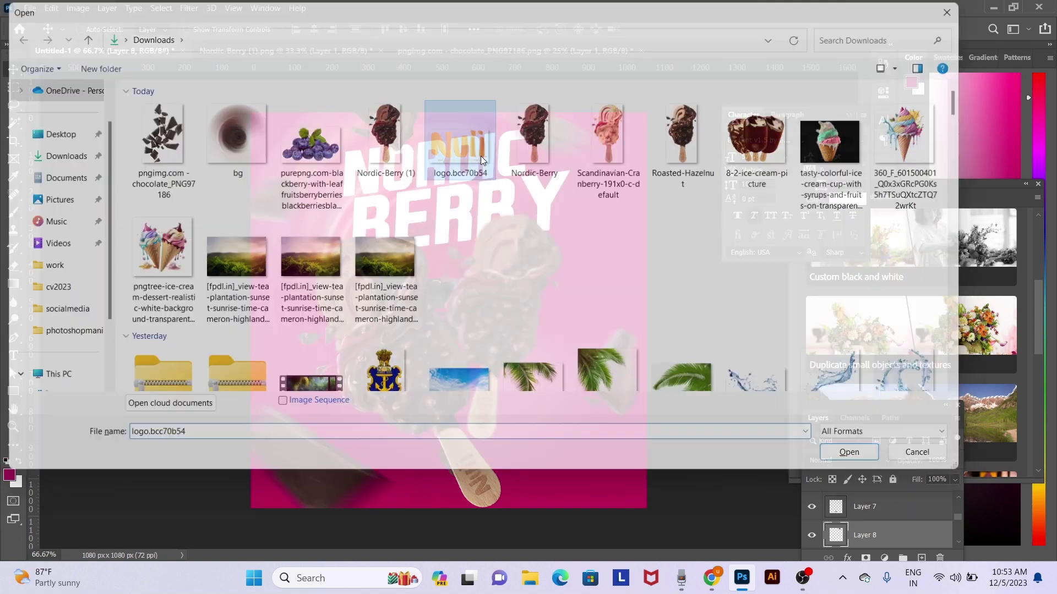
{"action": "mouse_move", "coordinate": [513, 305]}
{"action": "left_mouse_down"}
{"action": "mouse_move", "coordinate": [72, 52]}
{"action": "mouse_move", "coordinate": [333, 169]}
{"action": "left_mouse_up"}
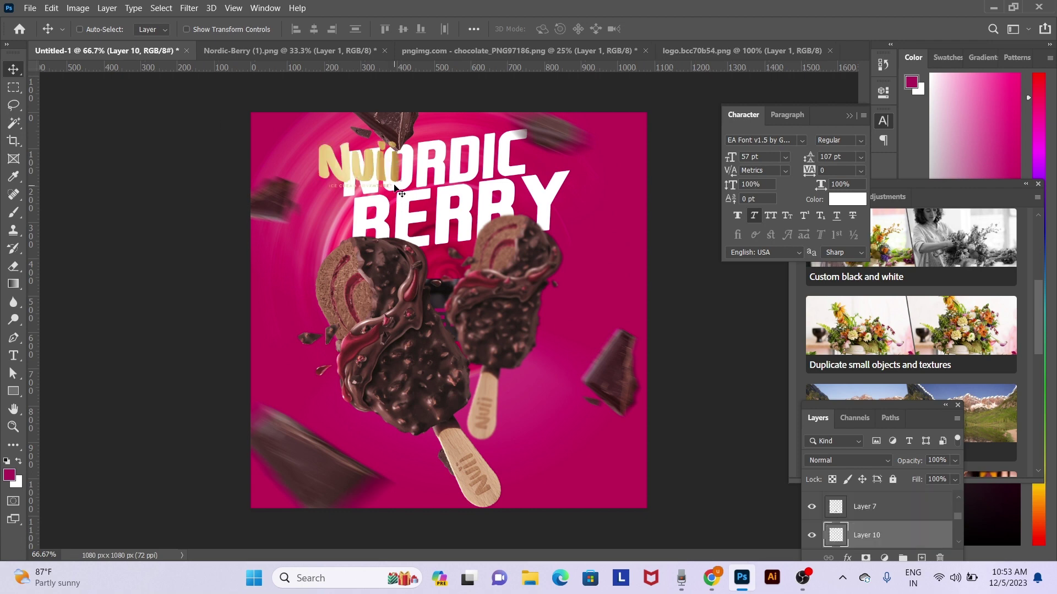
{"action": "key", "text": "ctrl+t"}
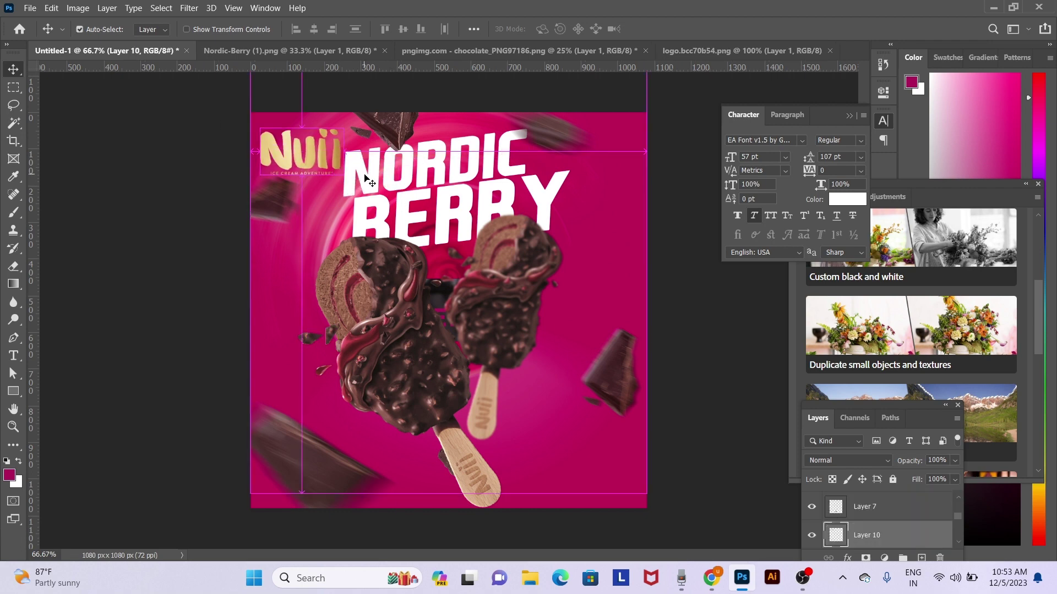
{"action": "left_click_drag", "start_coordinate": [342, 174], "coordinate": [314, 145]}
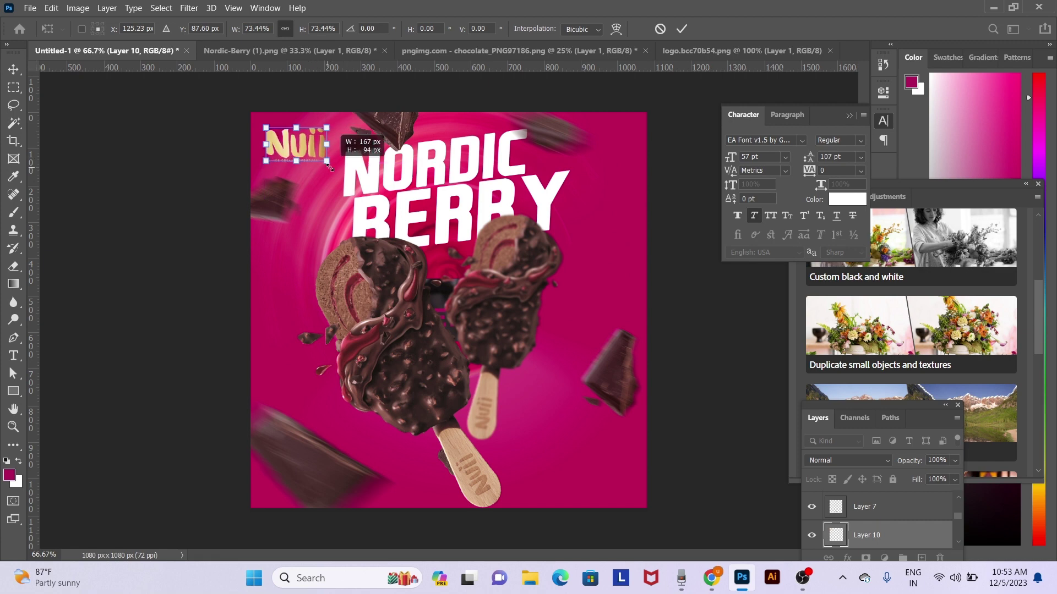
{"action": "key", "text": "Return"}
Copy the site's web address from the Nuii page
{"action": "key", "text": "alt+Tab"}
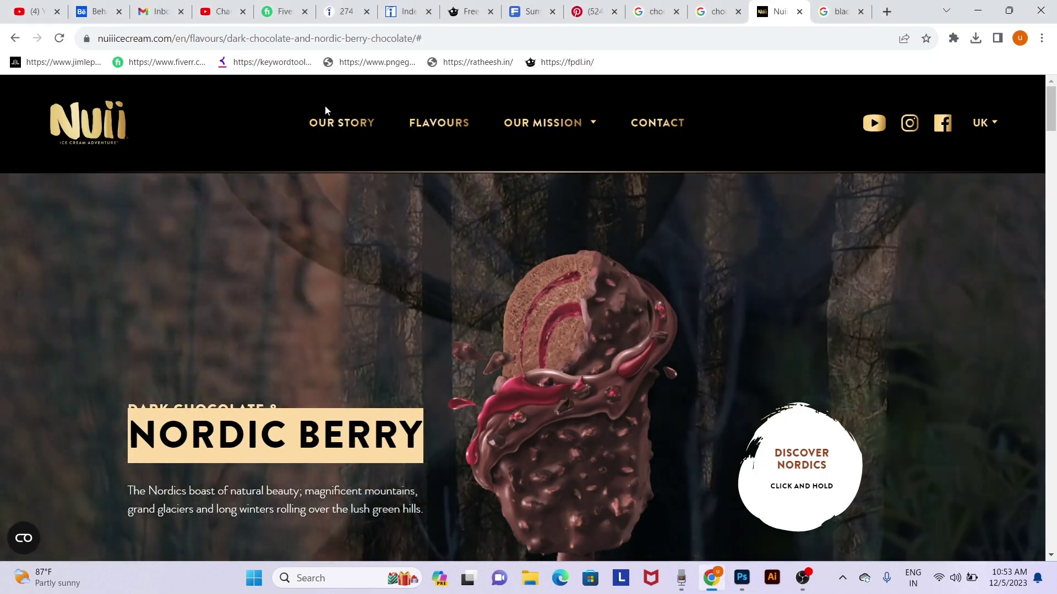
{"action": "left_click_drag", "start_coordinate": [175, 39], "coordinate": [95, 38]}
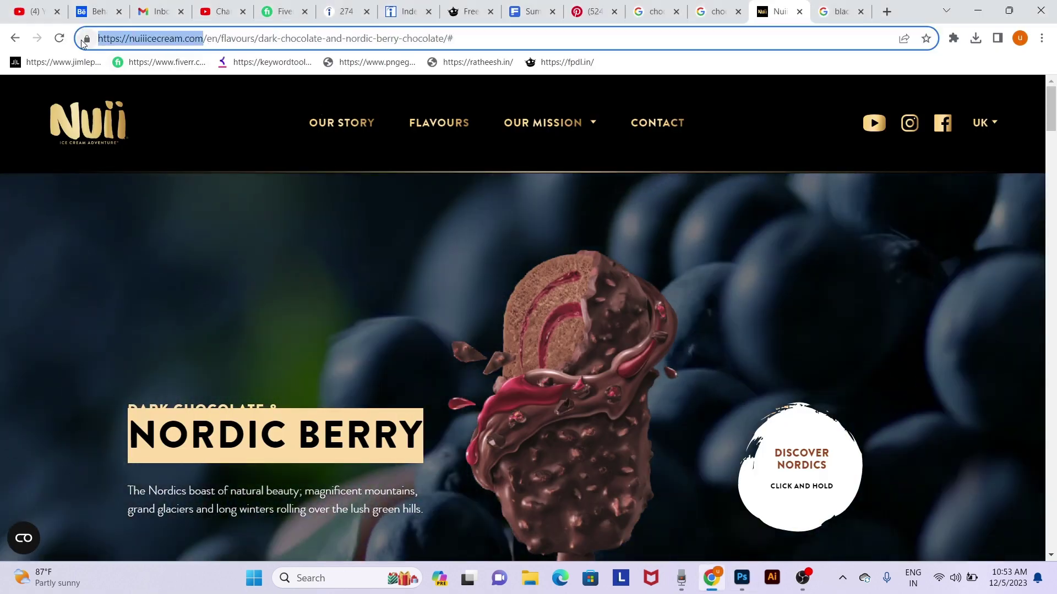
{"action": "key", "text": "alt+Tab"}
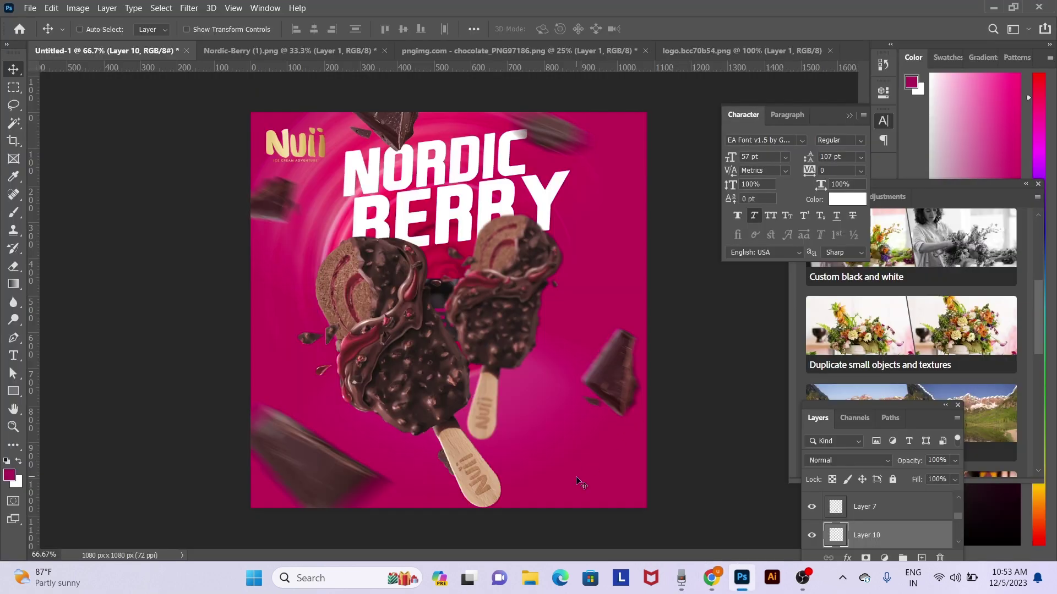
Paste the copied web address as a new text line near the bottom right
{"action": "key", "text": "t"}
{"action": "left_click", "coordinate": [541, 490]}
{"action": "key", "text": "ctrl+v"}
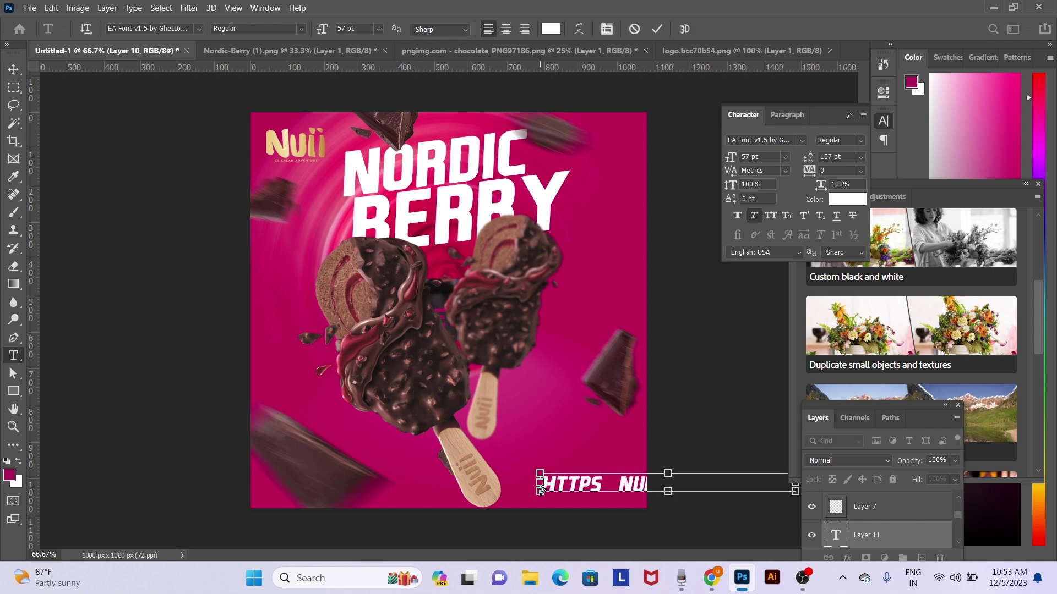
{"action": "key", "text": "ctrl+a"}
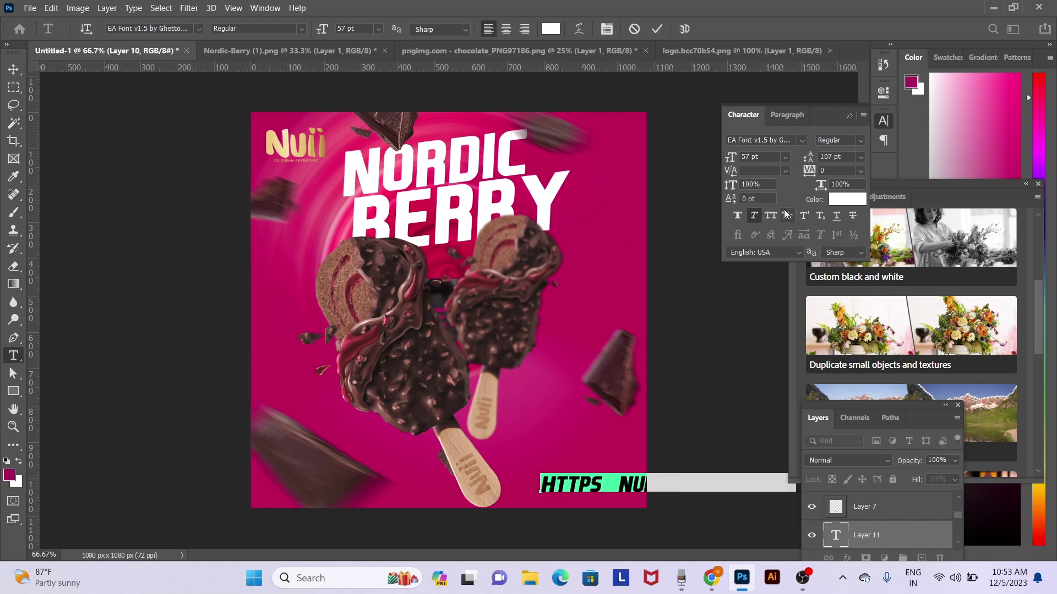
Make the URL upright in Poppins Medium at 20 pt
{"action": "left_click", "coordinate": [754, 215]}
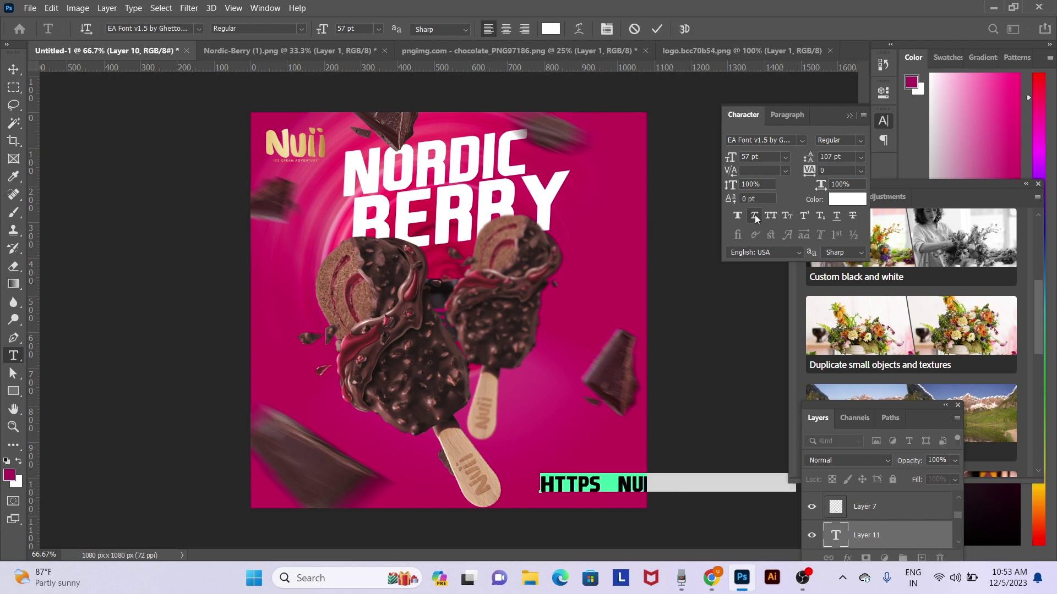
{"action": "left_click", "coordinate": [776, 139]}
{"action": "type", "text": "popp"}
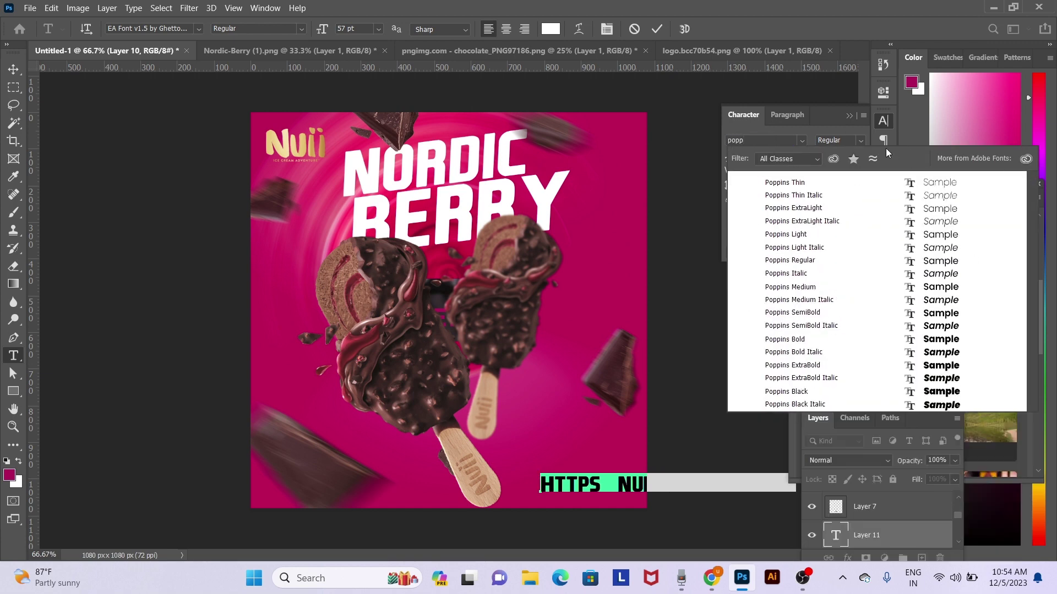
{"action": "left_click", "coordinate": [790, 287]}
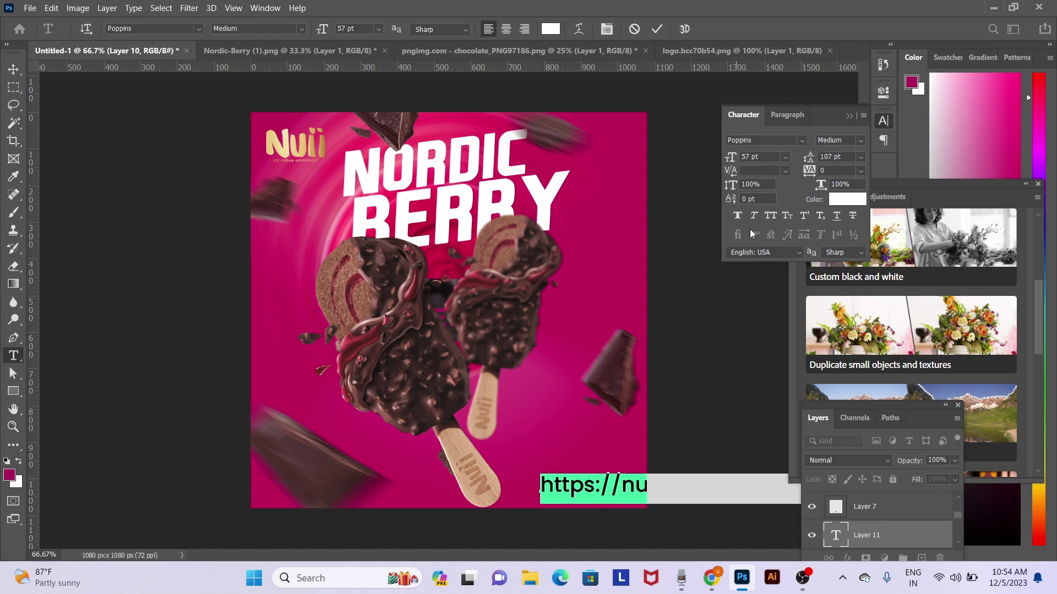
{"action": "left_click", "coordinate": [765, 157]}
{"action": "type", "text": "0"}
{"action": "key", "text": "Return"}
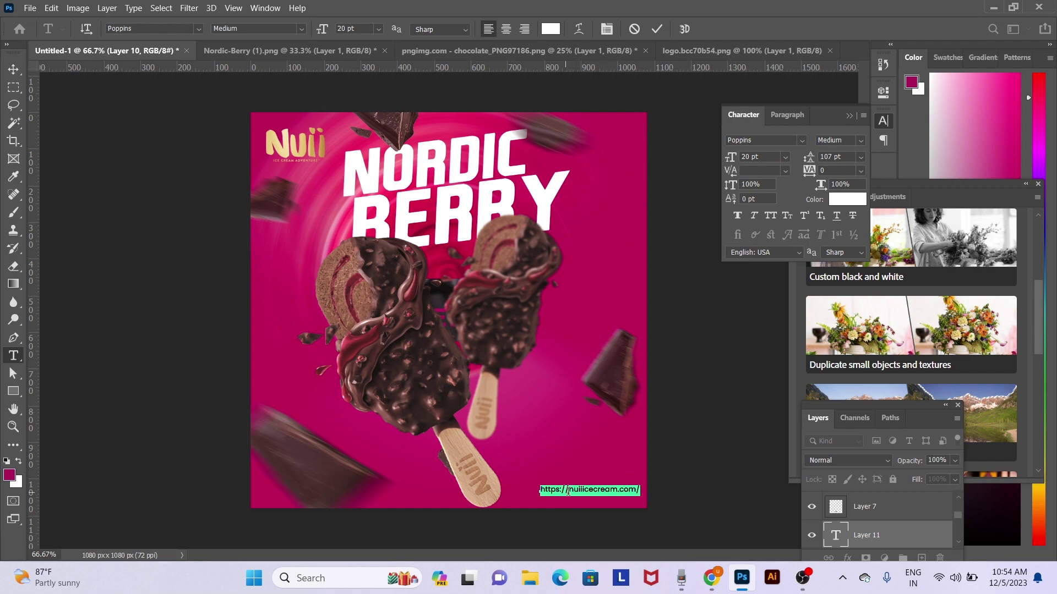
{"action": "left_click_drag", "start_coordinate": [571, 491], "coordinate": [528, 491]}
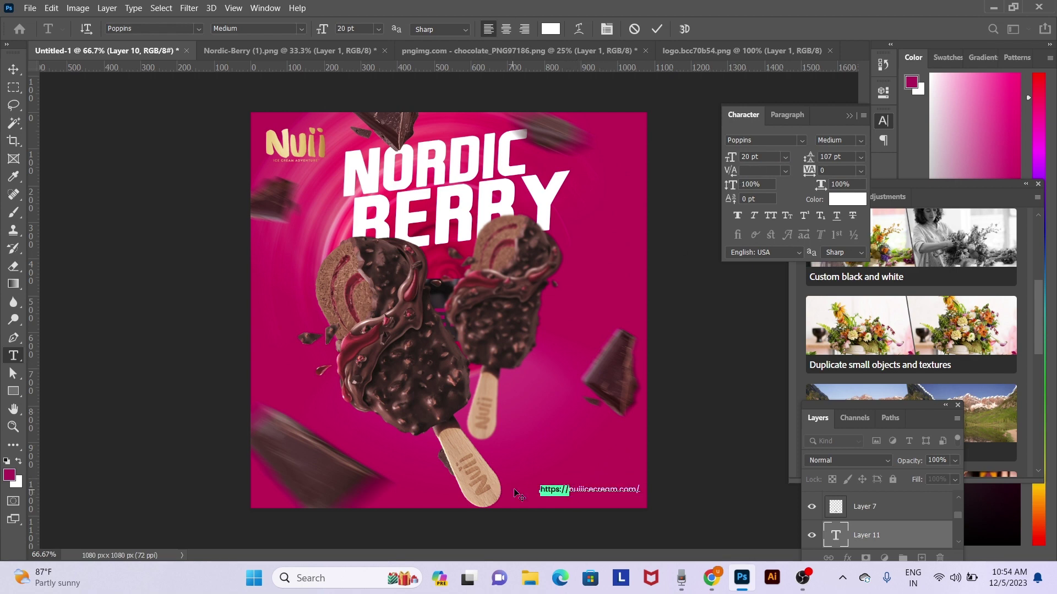
{"action": "type", "text": "www"}
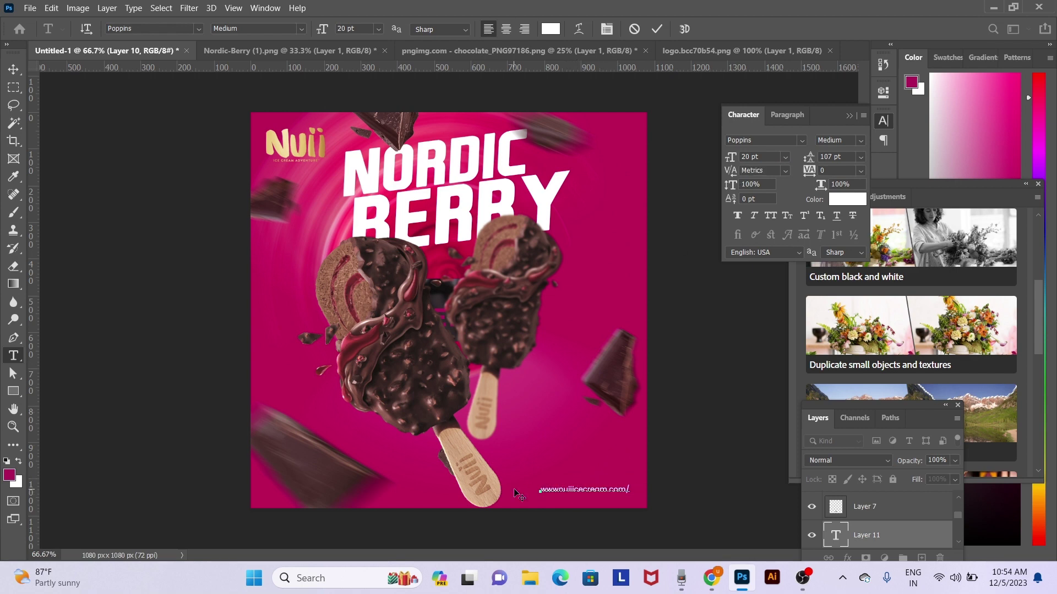
{"action": "type", "text": "."}
{"action": "key", "text": "BackSpace"}
{"action": "key", "text": "ctrl+a"}
{"action": "left_click", "coordinate": [774, 156]}
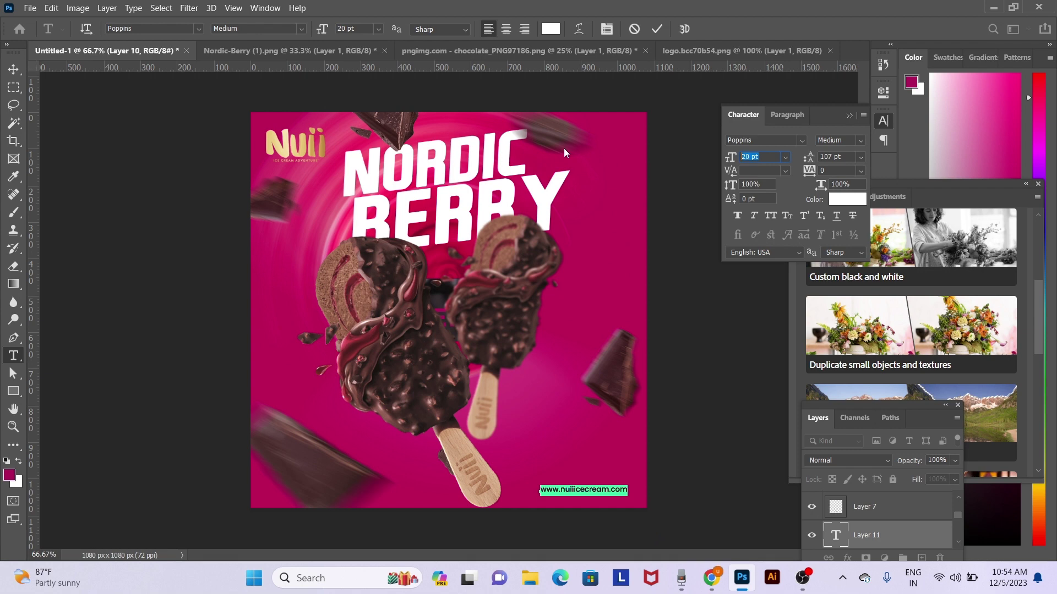
{"action": "key", "text": "Up"}
{"action": "key", "text": "Up"}
{"action": "key", "text": "Up"}
{"action": "key", "text": "Up"}
{"action": "key", "text": "Up"}
{"action": "key", "text": "Up"}
{"action": "key", "text": "Up"}
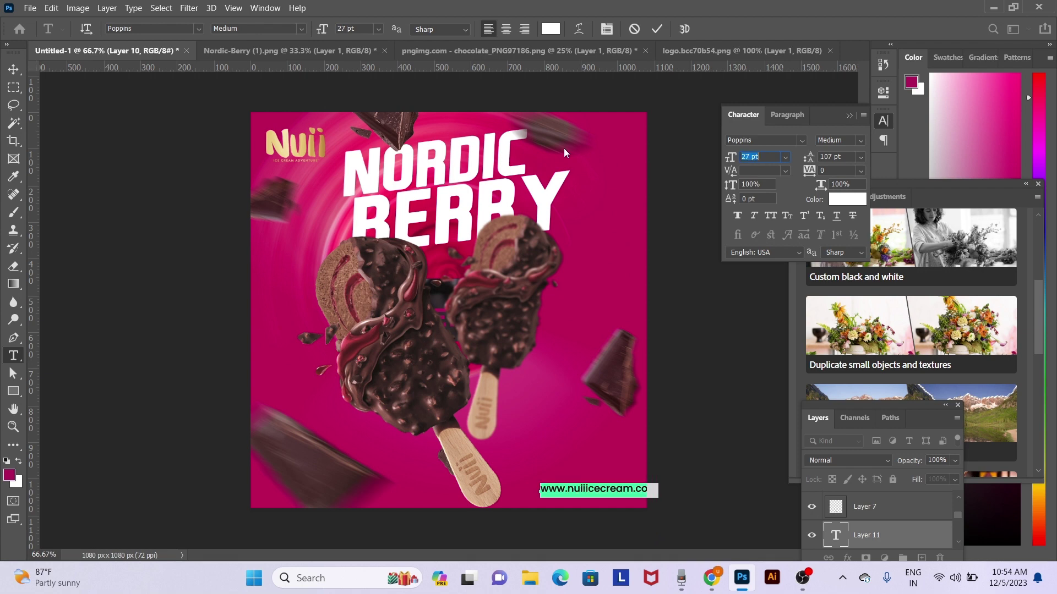
{"action": "key", "text": "ctrl+Return"}
Nudge the URL text left and up along the bottom edge
{"action": "key", "text": "v"}
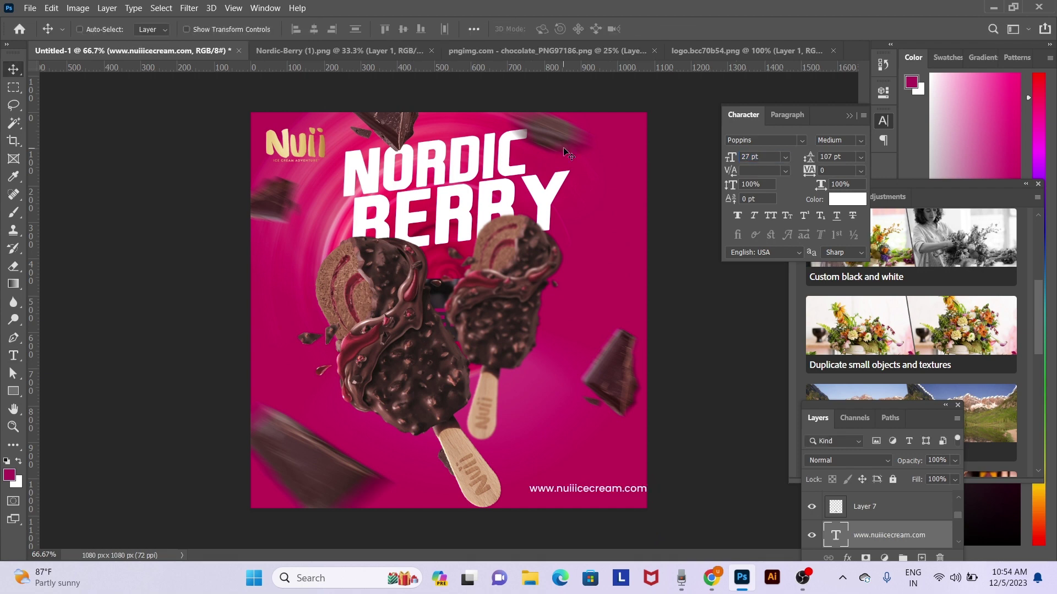
{"action": "key", "text": "shift+Left"}
{"action": "key", "text": "shift+Left"}
{"action": "key", "text": "shift+Left"}
{"action": "key", "text": "shift+Left"}
{"action": "key", "text": "shift+Left"}
{"action": "key", "text": "Up"}
{"action": "key", "text": "Up"}
{"action": "key", "text": "Up"}
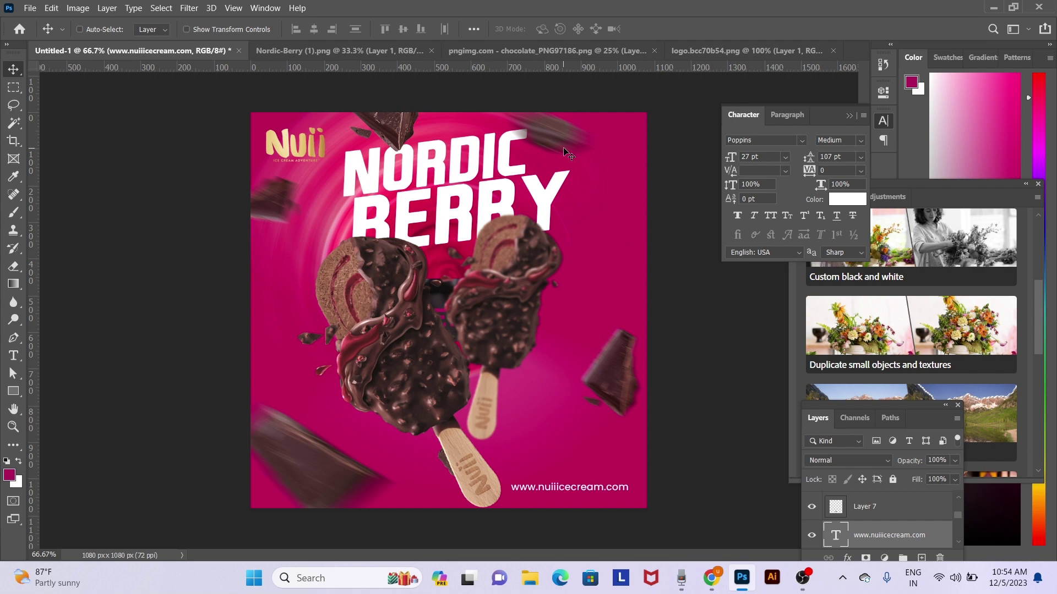
{"action": "key", "text": "Up"}
{"action": "key", "text": "Up"}
{"action": "key", "text": "Up"}
{"action": "key", "text": "Up"}
{"action": "key", "text": "Up"}
{"action": "key", "text": "Up"}
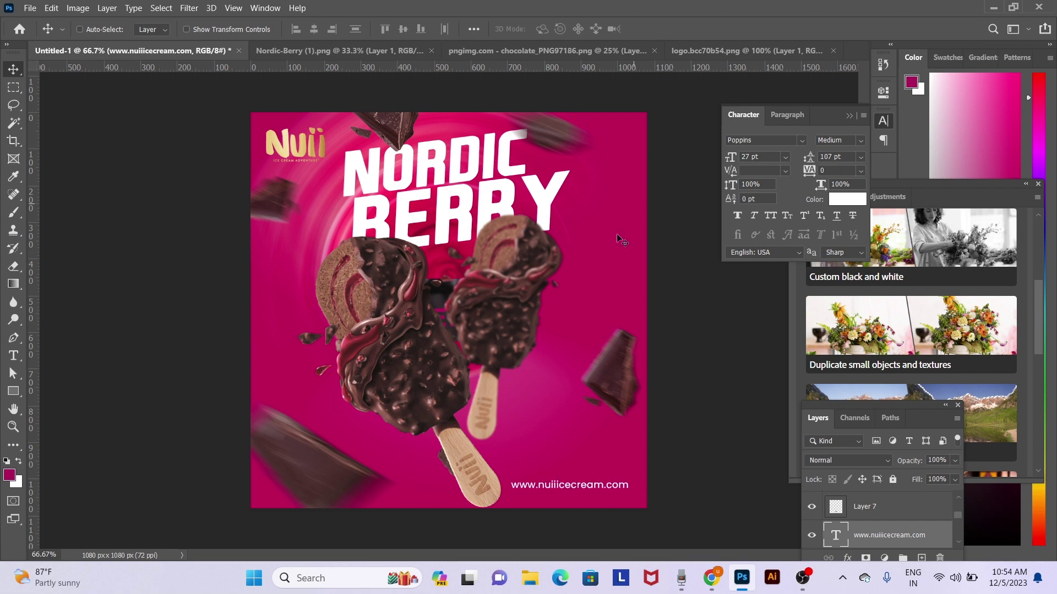
Add a new empty layer above Layer 1 copy and load a 700 px brush with the logo's pale gold
{"action": "right_click", "coordinate": [537, 433]}
{"action": "left_click", "coordinate": [559, 440]}
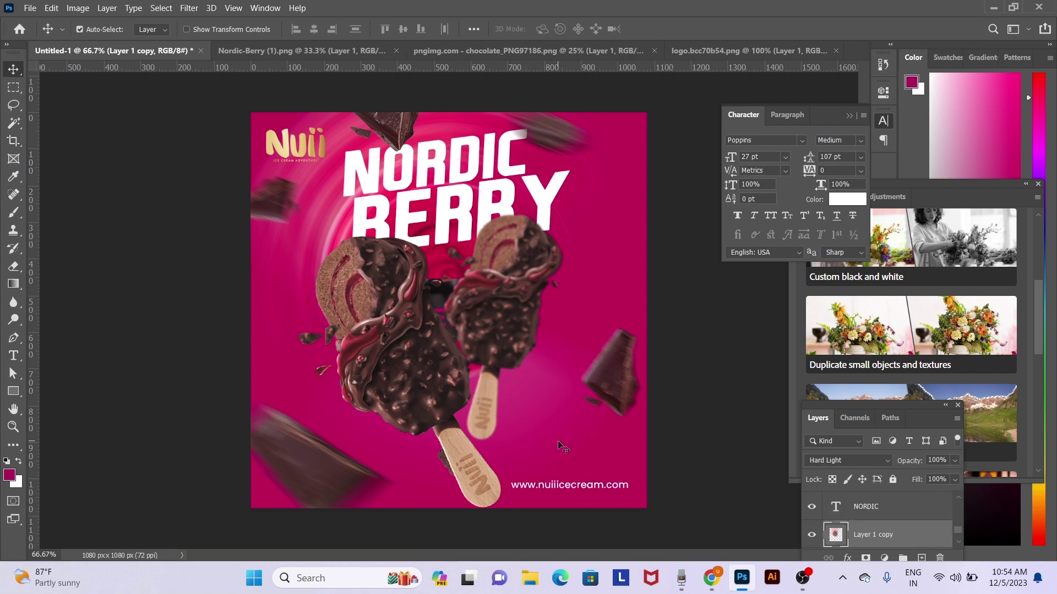
{"action": "key", "text": "ctrl+shift+n"}
{"action": "key", "text": "Return"}
{"action": "key", "text": "b"}
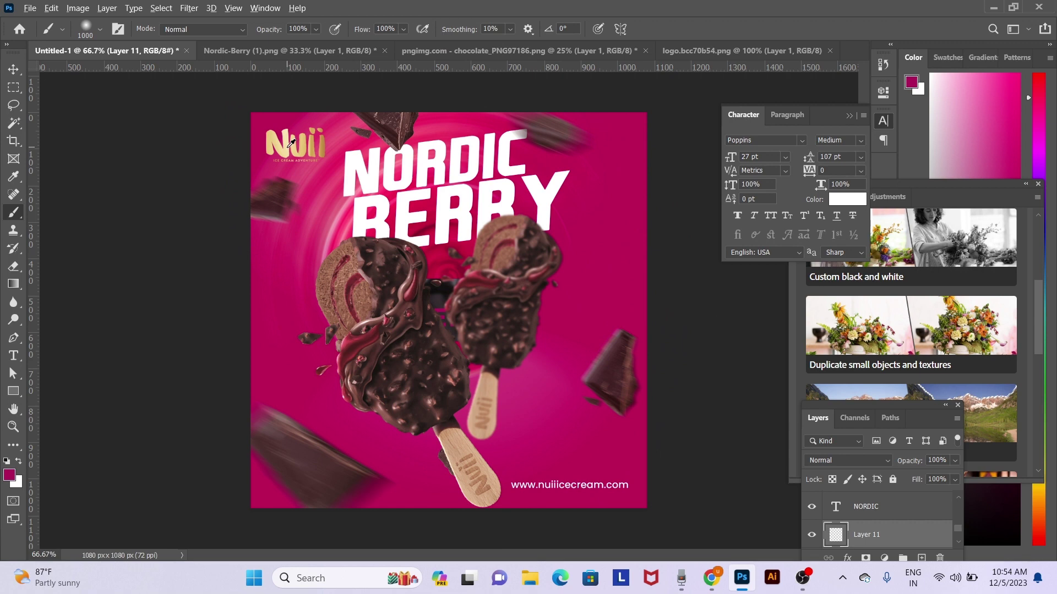
{"action": "left_click", "coordinate": [291, 144], "text": "alt"}
{"action": "key", "text": "["}
{"action": "key", "text": "["}
{"action": "key", "text": "["}
Paint soft gold glow behind both popsicles, removing a stray dab in the bottom-left corner
{"action": "left_click", "coordinate": [544, 240]}
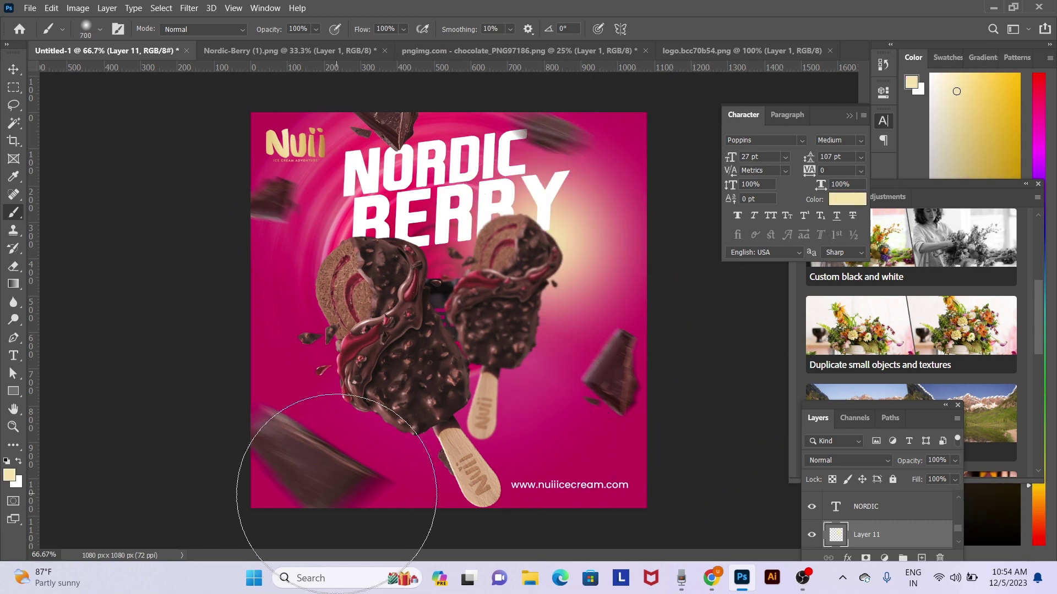
{"action": "left_click", "coordinate": [334, 495]}
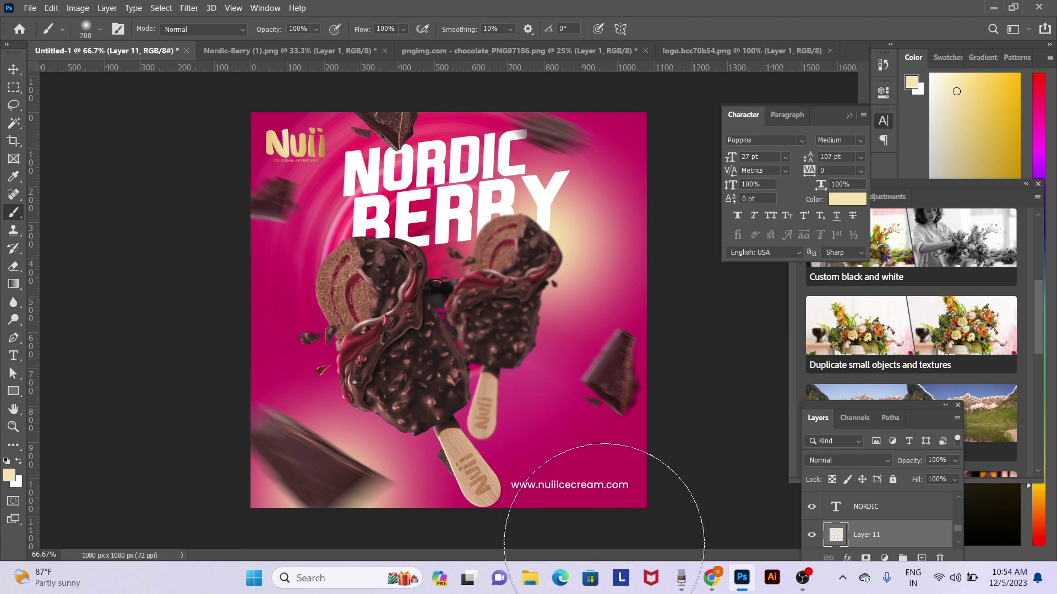
{"action": "key", "text": "ctrl+z"}
{"action": "left_click", "coordinate": [416, 371]}
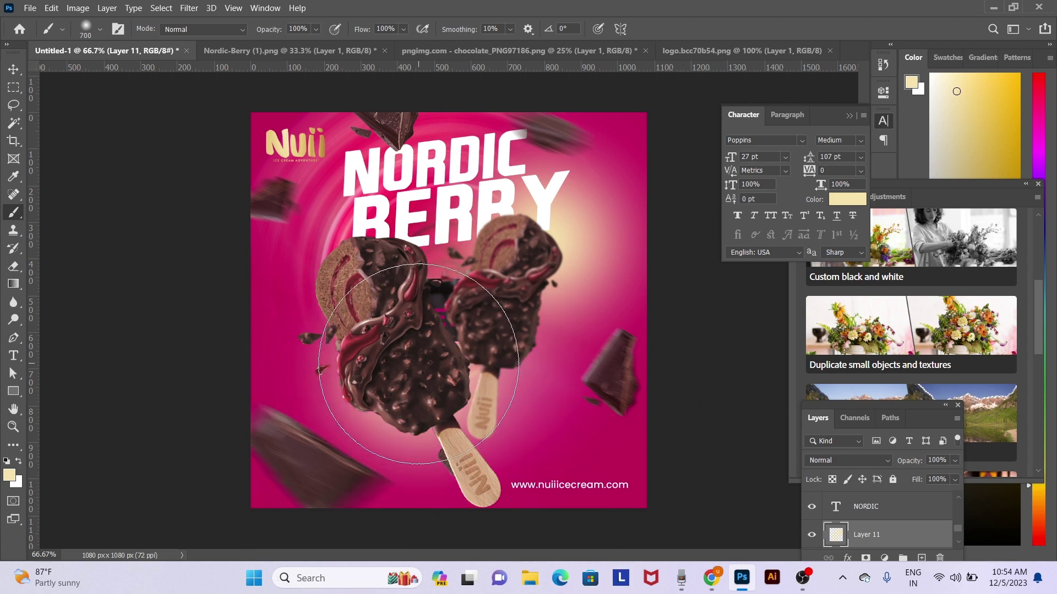
{"action": "left_click", "coordinate": [385, 380]}
Set the glow layer's blend mode to Pin Light
{"action": "key", "text": "v"}
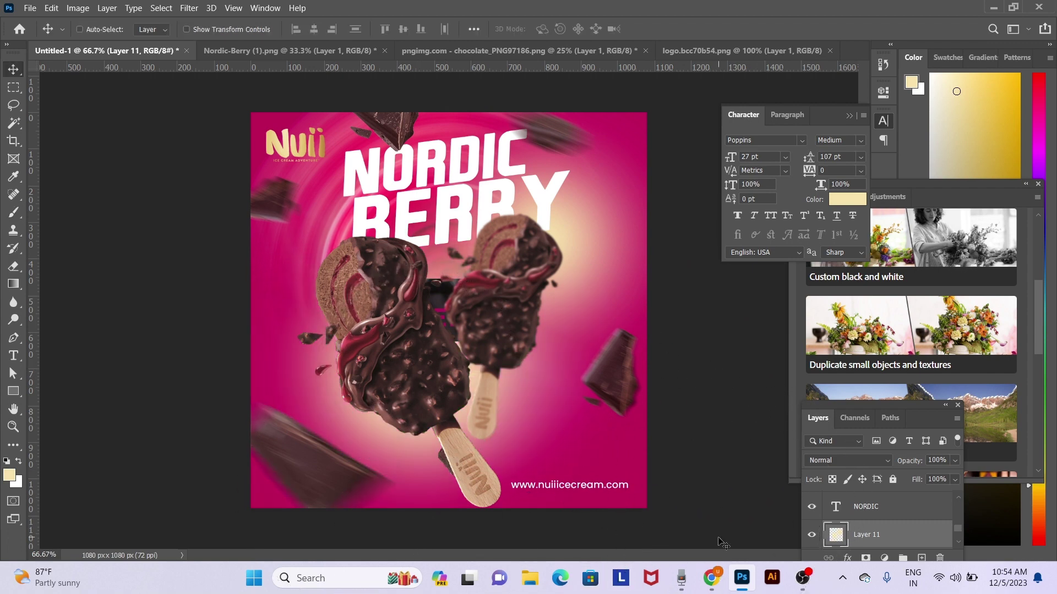
{"action": "left_click", "coordinate": [843, 465]}
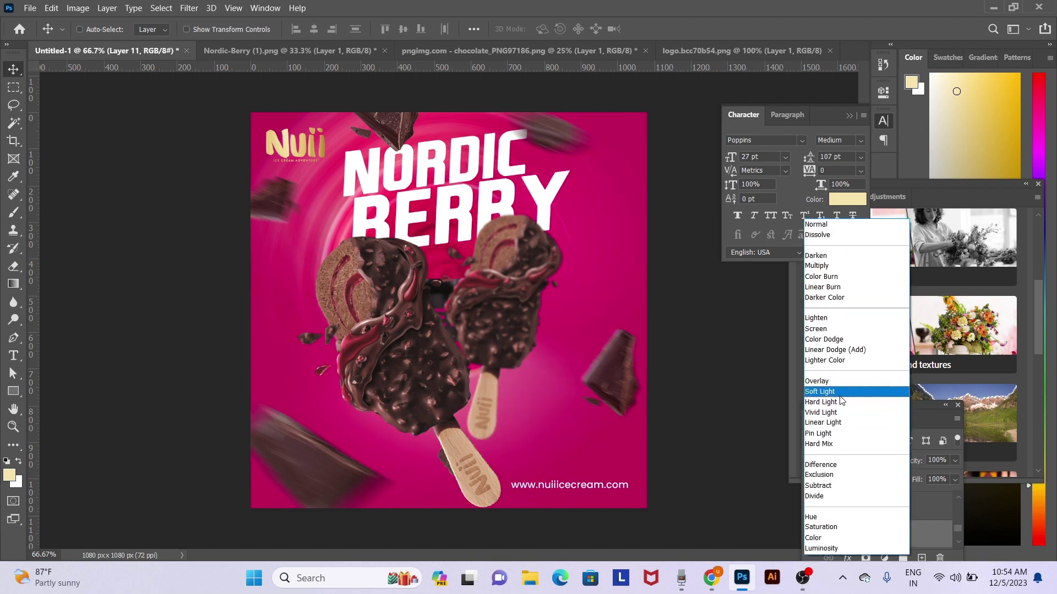
{"action": "left_click", "coordinate": [844, 434]}
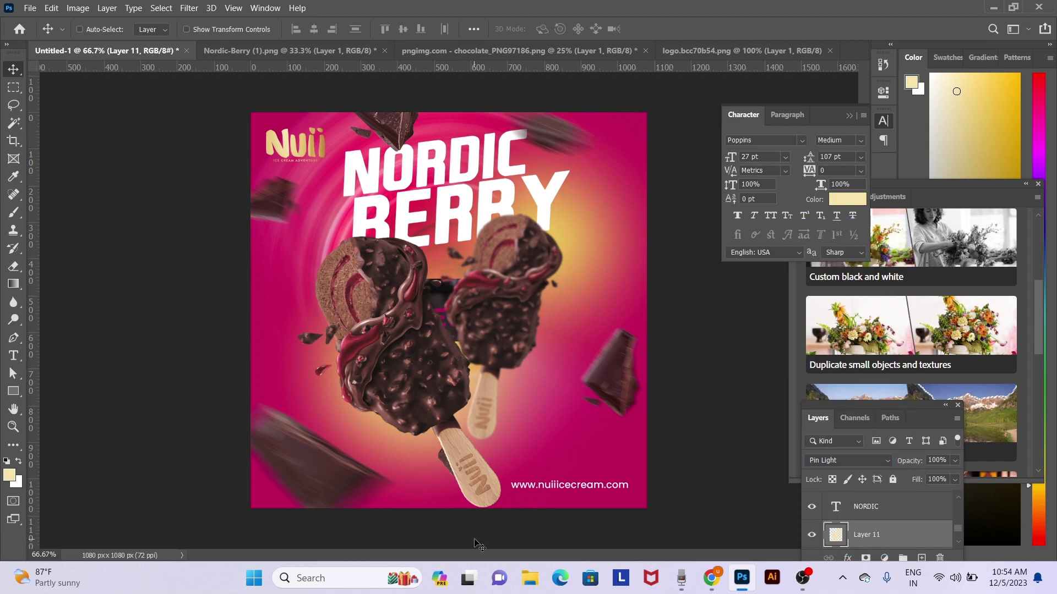
Move the Layer 7 chocolate chunk down beside the lower popsicle stick
{"action": "right_click", "coordinate": [452, 466]}
{"action": "left_click", "coordinate": [468, 468]}
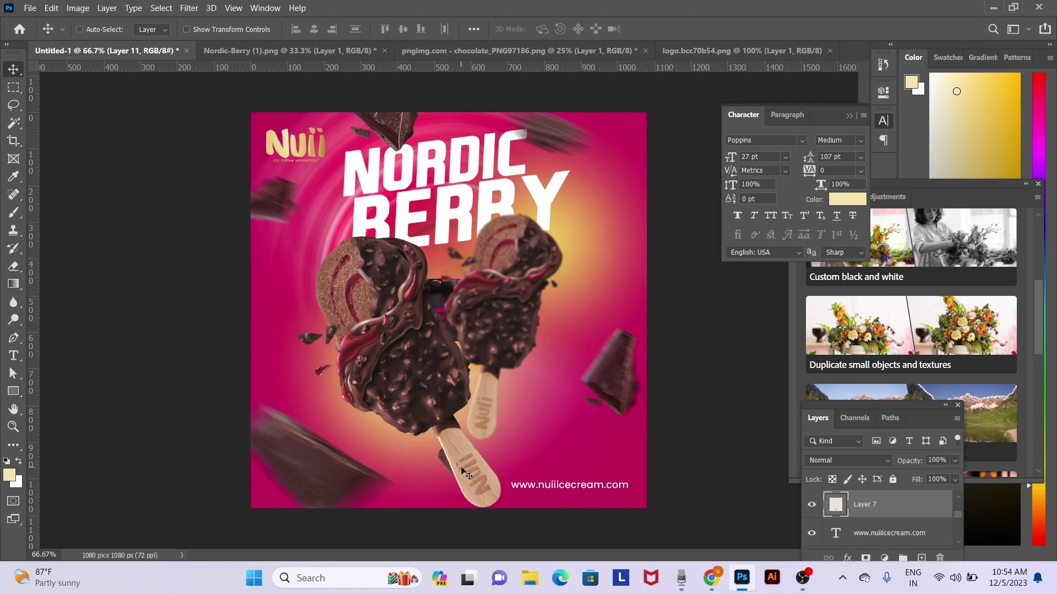
{"action": "mouse_move", "coordinate": [453, 475]}
{"action": "left_mouse_down"}
{"action": "mouse_move", "coordinate": [436, 495]}
{"action": "mouse_move", "coordinate": [439, 474]}
{"action": "left_mouse_up"}
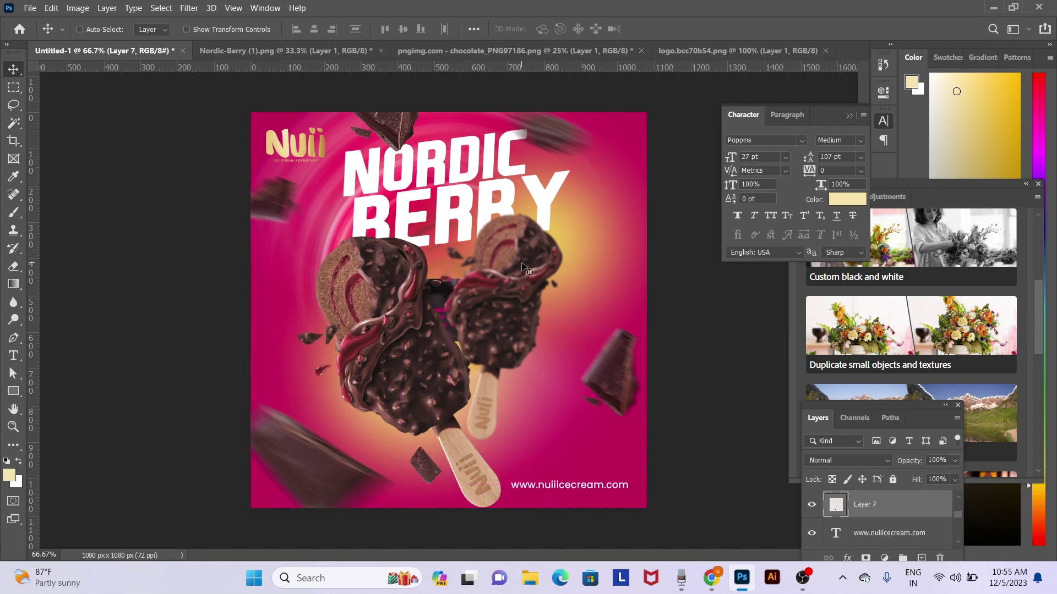
Nudge the NORDIC title layer slightly to the left
{"action": "right_click", "coordinate": [452, 161]}
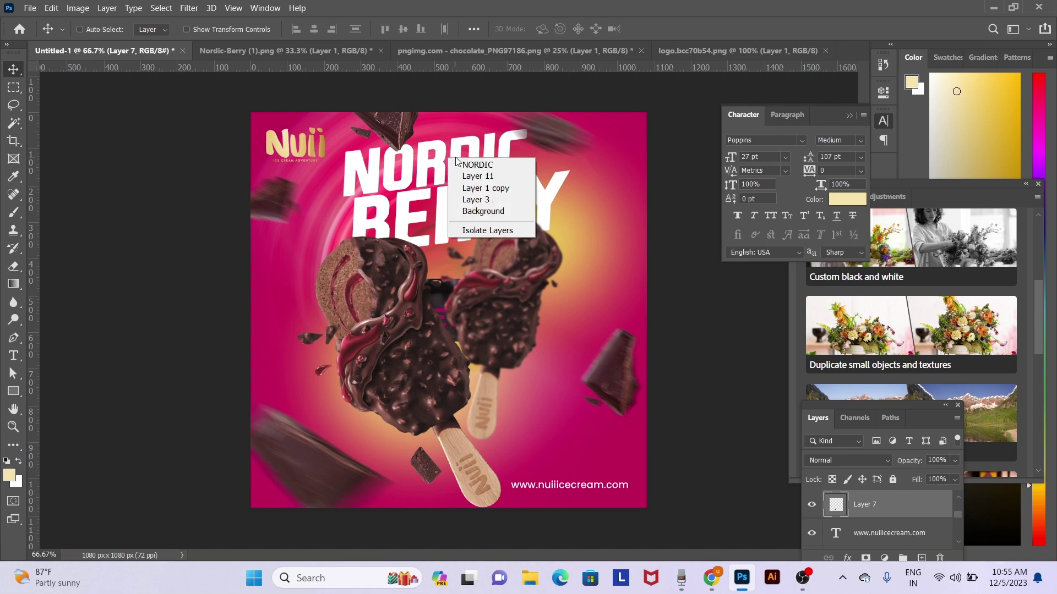
{"action": "left_click", "coordinate": [457, 163]}
{"action": "left_click_drag", "start_coordinate": [451, 159], "coordinate": [441, 160]}
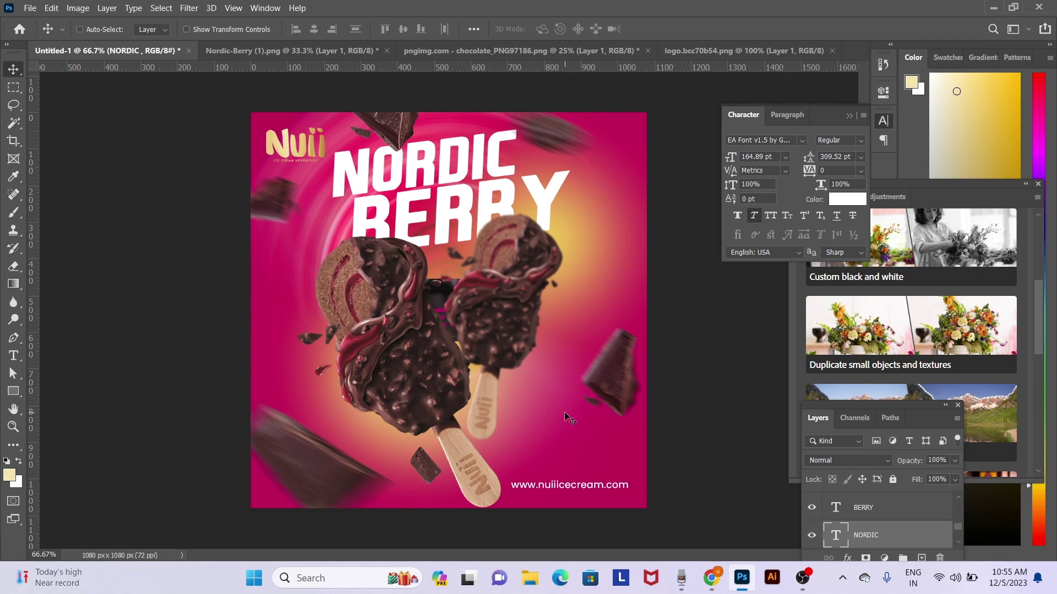
{"action": "key", "text": "alt+Tab"}
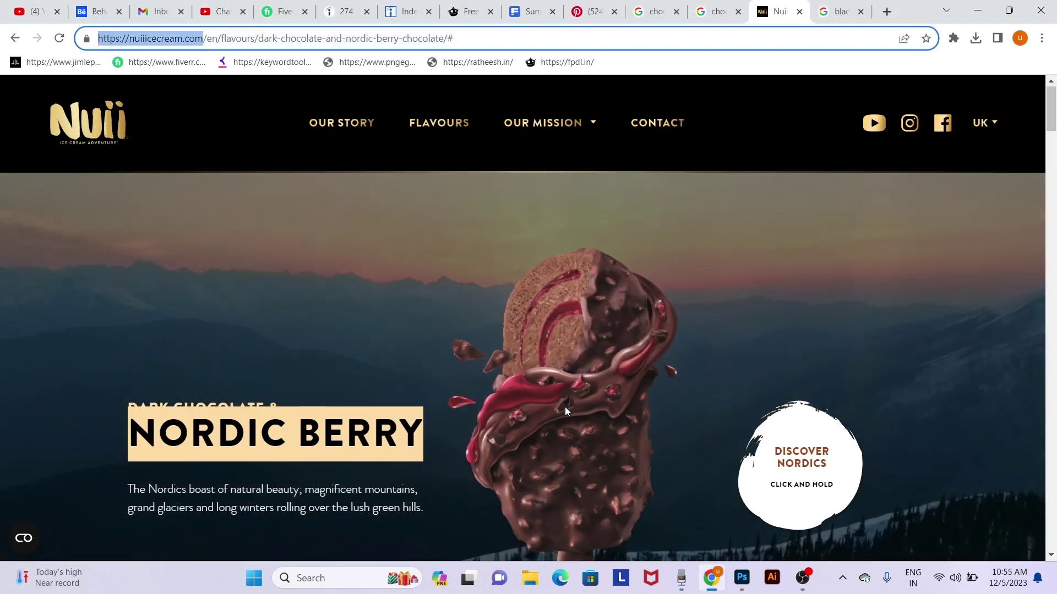
{"action": "scroll", "coordinate": [565, 407], "scroll_direction": "down", "scroll_amount": 8}
{"action": "scroll", "coordinate": [565, 408], "scroll_direction": "down", "scroll_amount": 7}
{"action": "scroll", "coordinate": [565, 411], "scroll_direction": "down", "scroll_amount": 2}
{"action": "scroll", "coordinate": [566, 411], "scroll_direction": "down", "scroll_amount": 6}
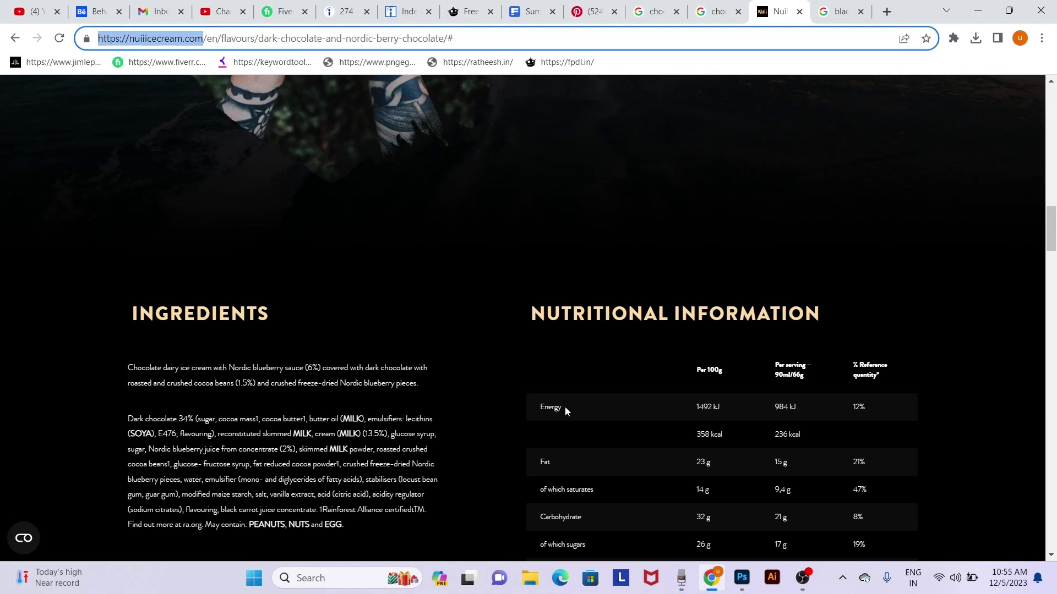
{"action": "scroll", "coordinate": [565, 412], "scroll_direction": "down", "scroll_amount": 5}
{"action": "scroll", "coordinate": [566, 411], "scroll_direction": "down", "scroll_amount": 5}
{"action": "scroll", "coordinate": [565, 411], "scroll_direction": "down", "scroll_amount": 7}
{"action": "scroll", "coordinate": [565, 411], "scroll_direction": "down", "scroll_amount": 8}
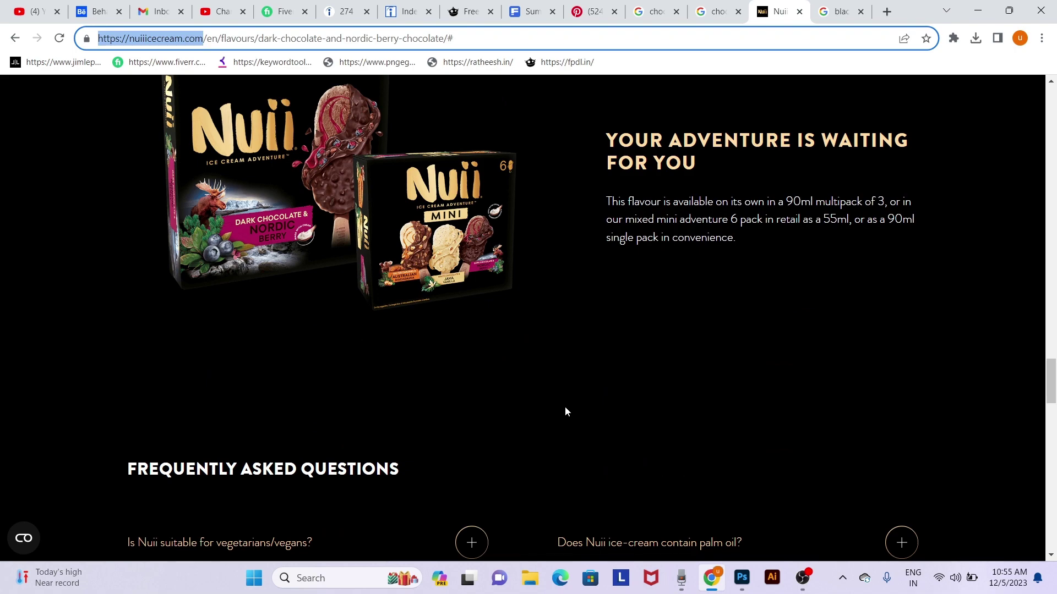
{"action": "scroll", "coordinate": [565, 411], "scroll_direction": "up", "scroll_amount": 7}
{"action": "scroll", "coordinate": [565, 411], "scroll_direction": "up", "scroll_amount": 5}
{"action": "scroll", "coordinate": [565, 412], "scroll_direction": "up", "scroll_amount": 7}
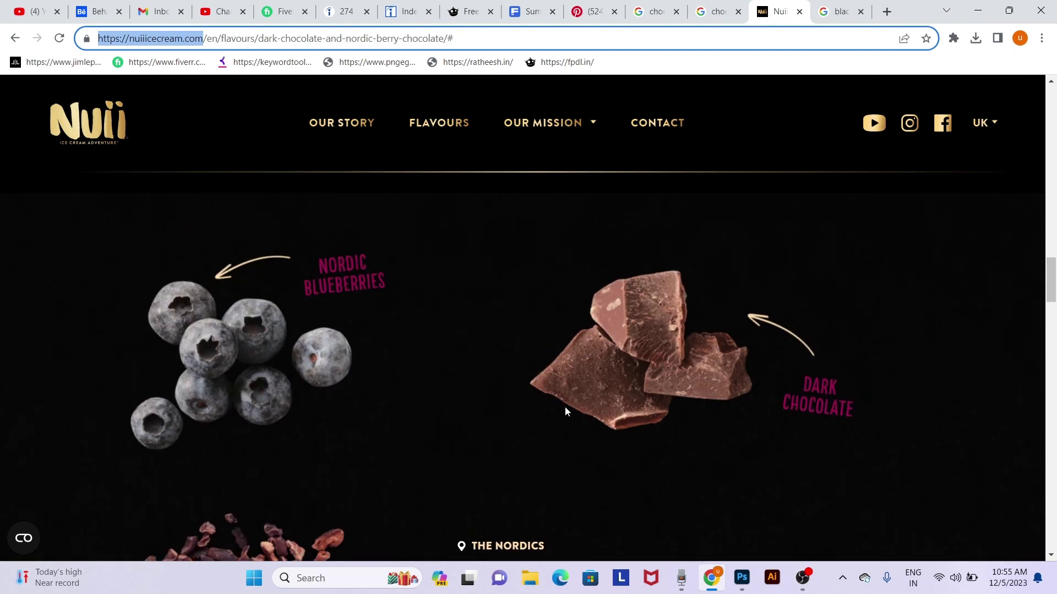
{"action": "key", "text": "alt+Tab"}
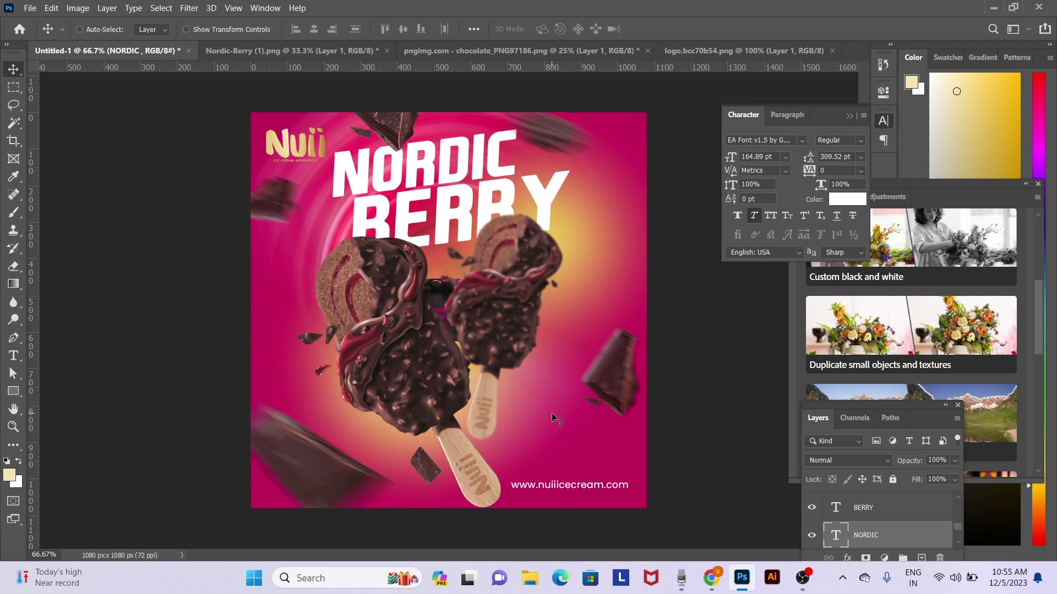